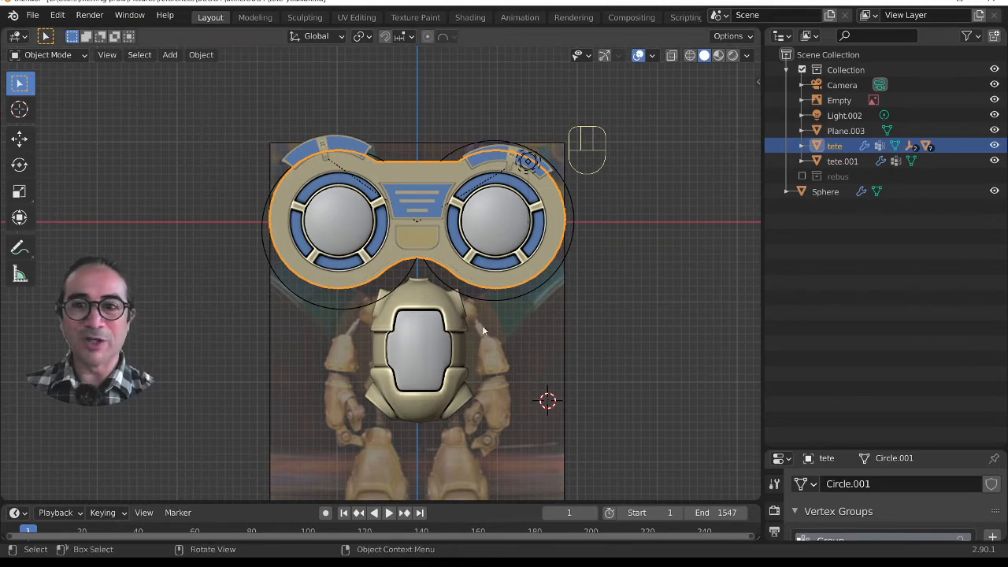
- Examine the modelled head and torso against the reference image, and look closely at the robot's arm and hand
middle_drag(554, 338, 220, 347)
scroll(237, 343, down, 2)
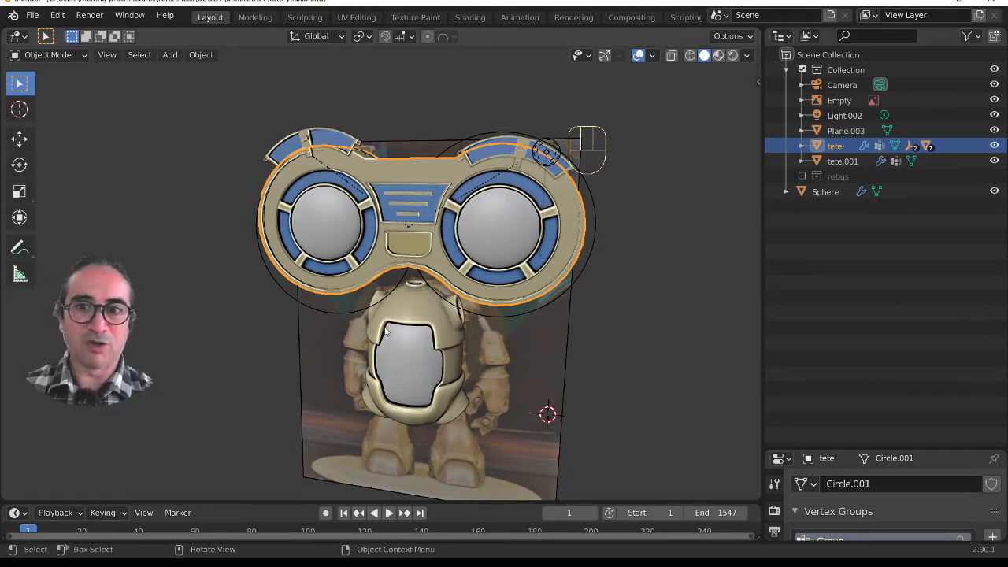
key(KP_1)
scroll(496, 394, up, 2)
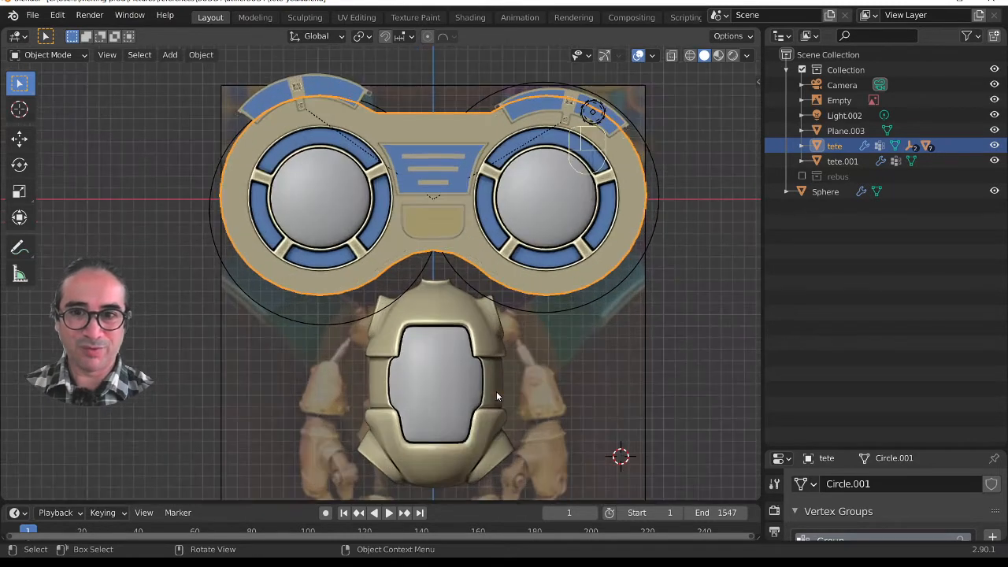
shift+middle_drag(496, 391, 384, 287)
scroll(390, 301, up, 2)
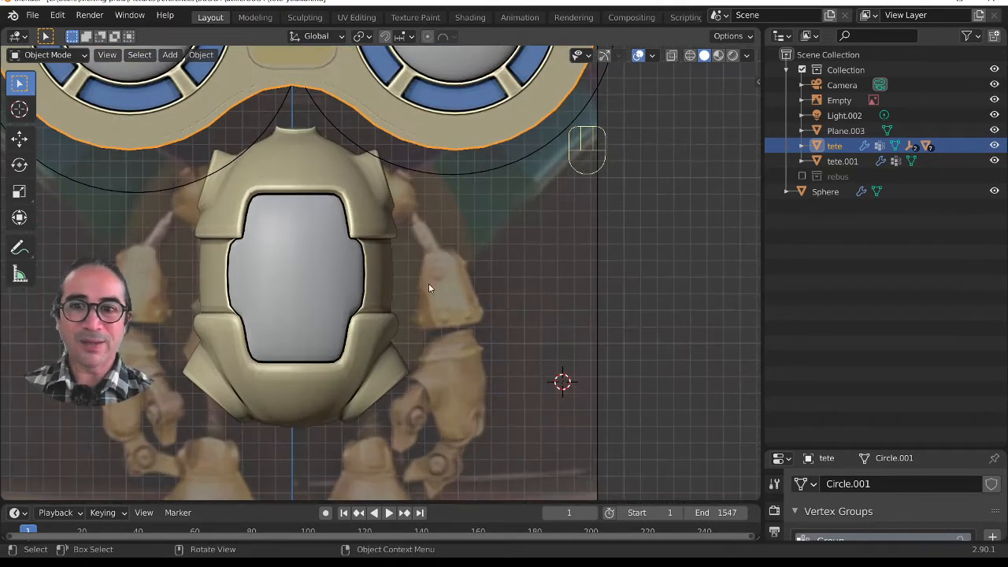
scroll(428, 283, up, 2)
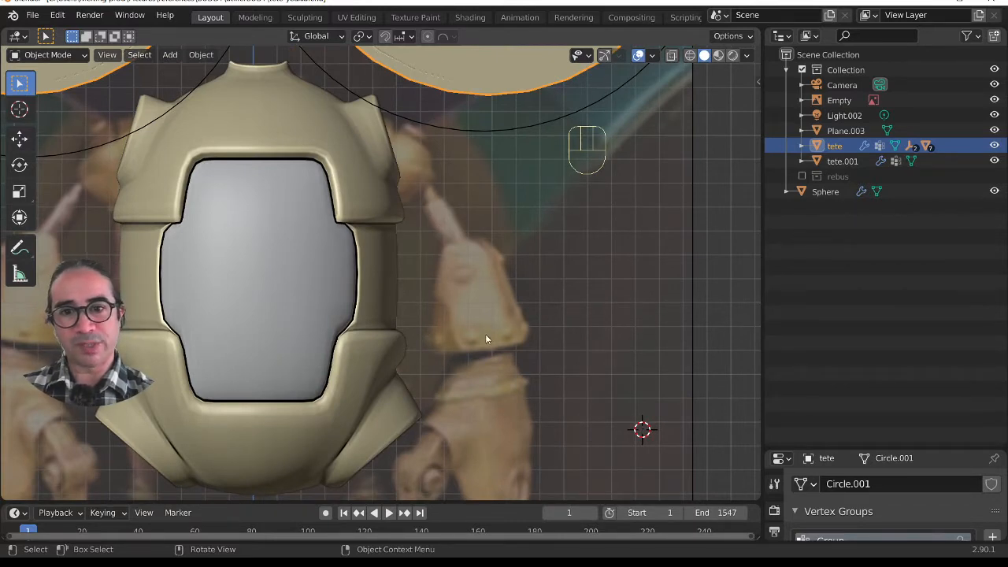
scroll(486, 338, down, 2)
shift+middle_drag(452, 416, 448, 325)
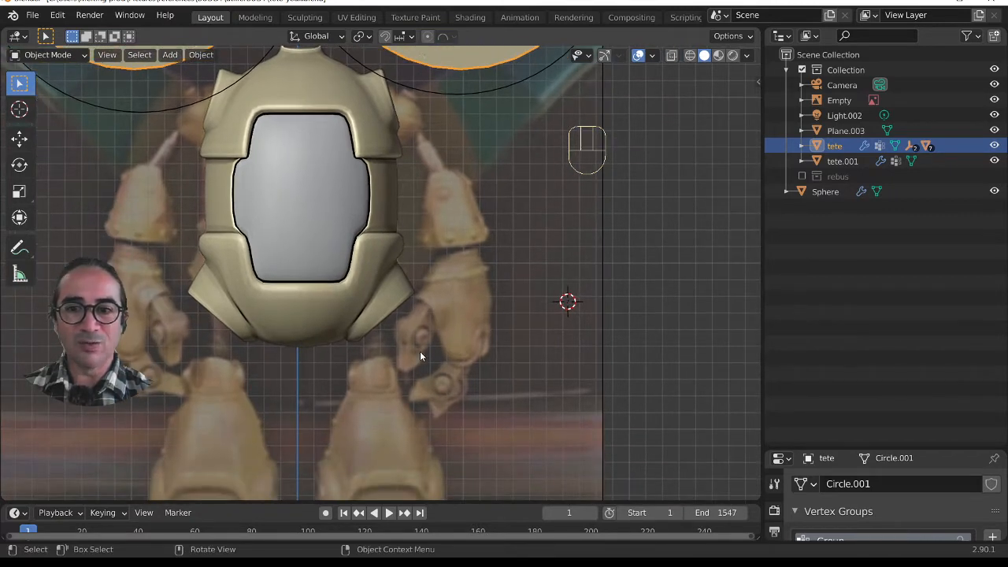
scroll(438, 376, up, 3)
shift+middle_drag(445, 422, 443, 344)
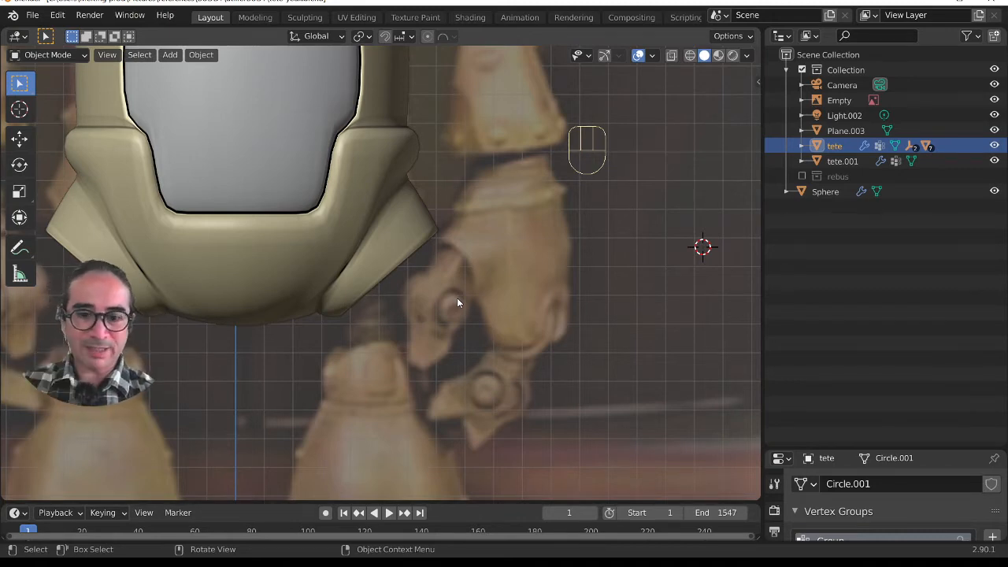
scroll(605, 343, down, 5)
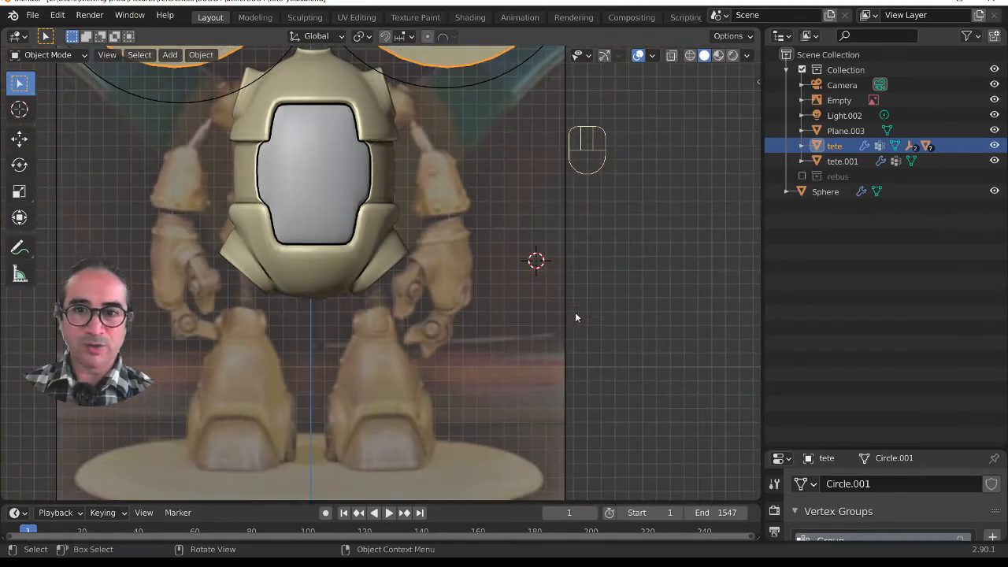
- Place the 3D cursor beside the reference hand in front view, aligned in depth with the torso's lower socket in side view
ctrl+click(20, 110)
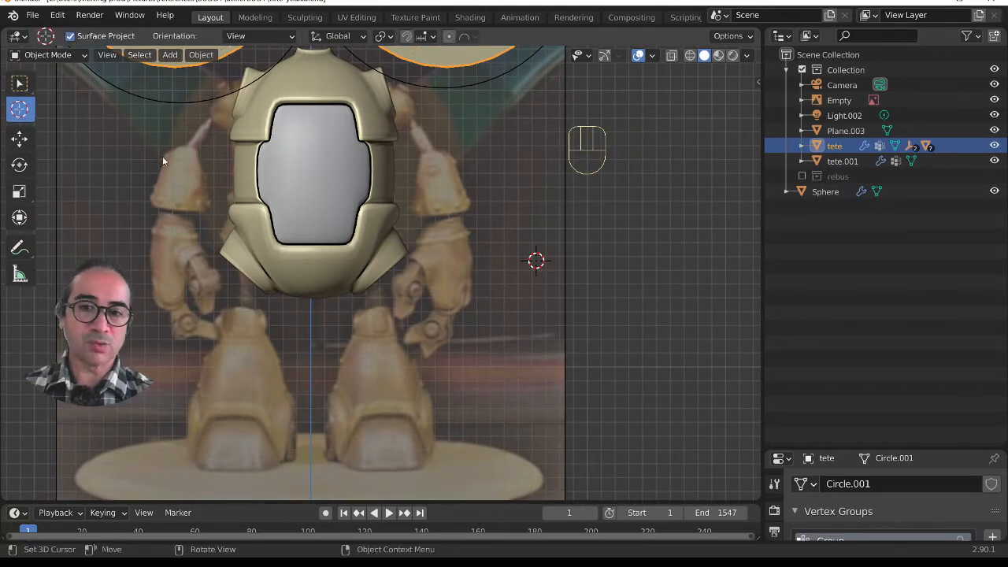
click(527, 277)
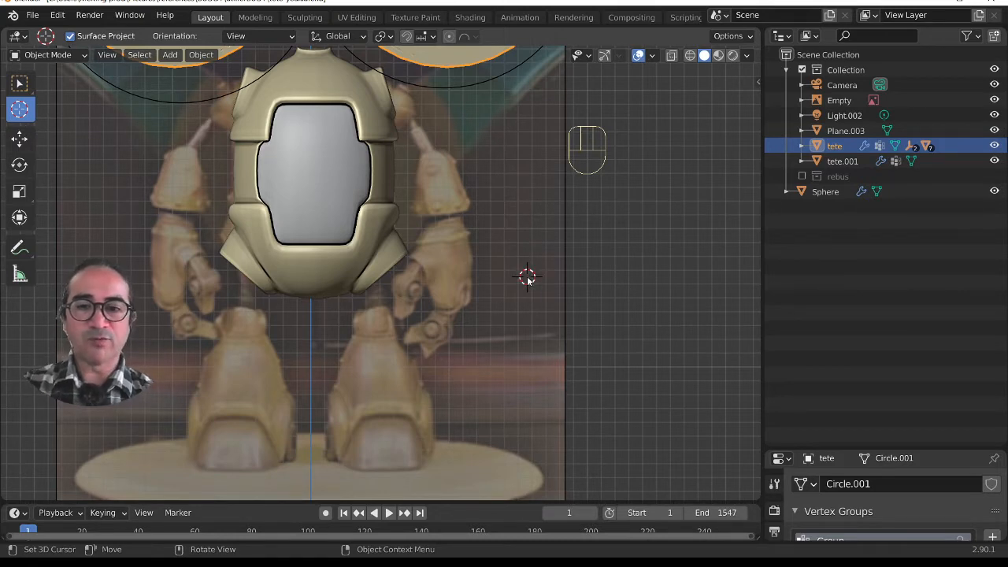
key(KP_3)
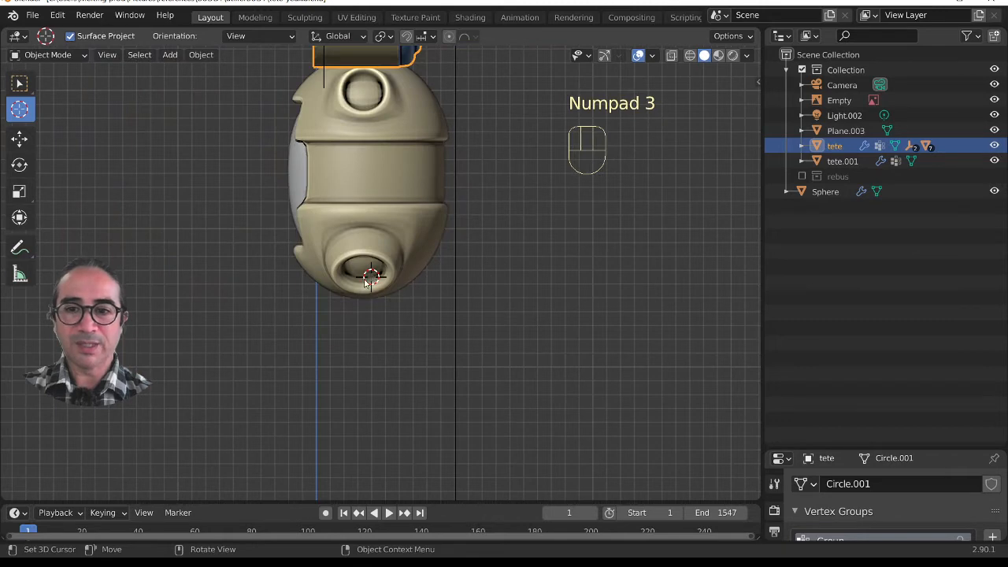
click(364, 281)
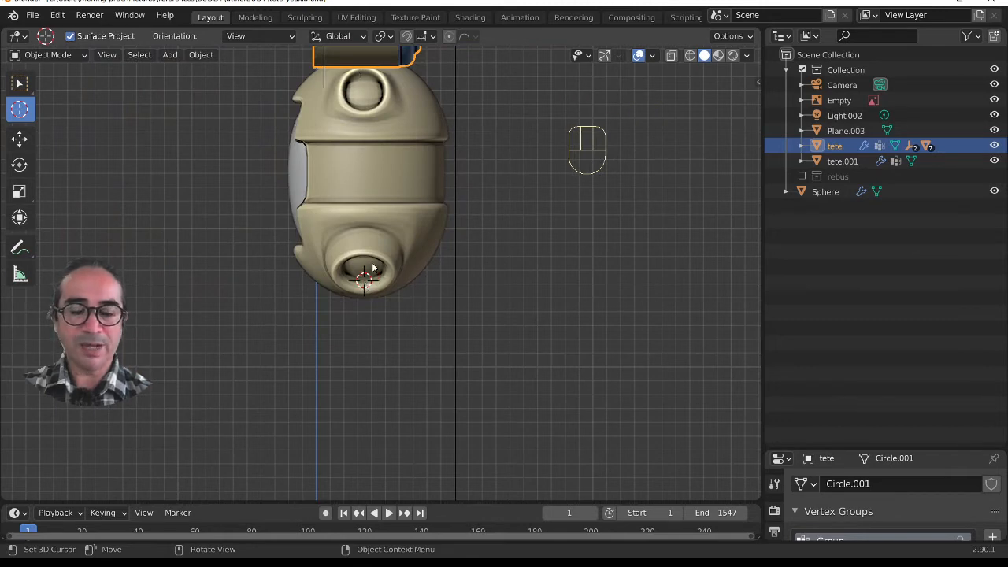
key(KP_1)
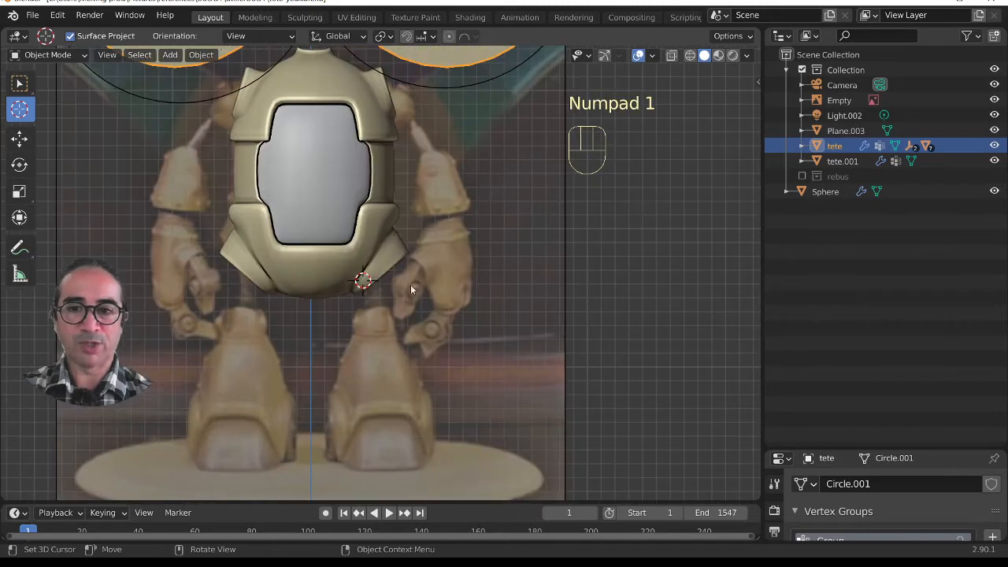
click(489, 282)
middle_drag(566, 312, 477, 303)
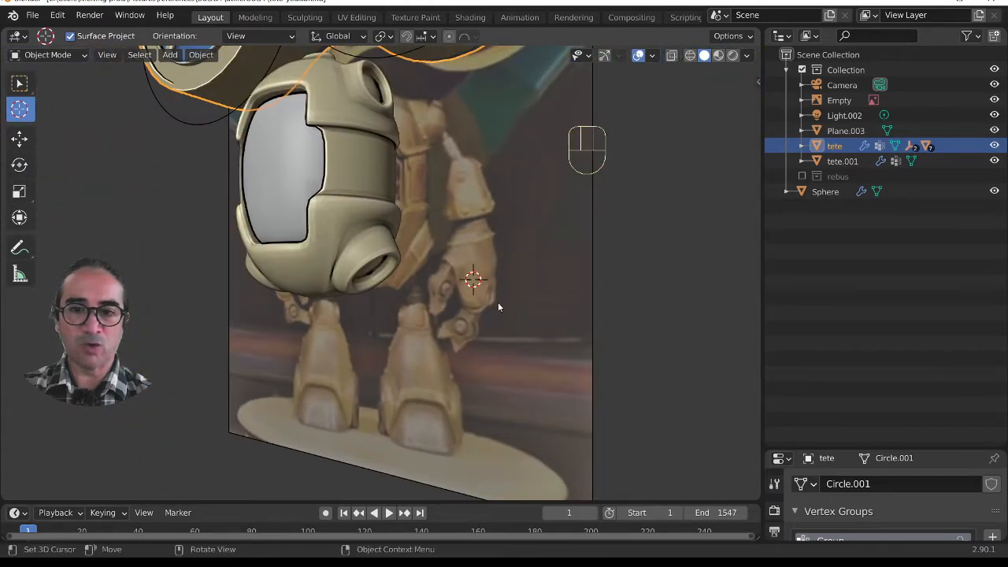
key(KP_1)
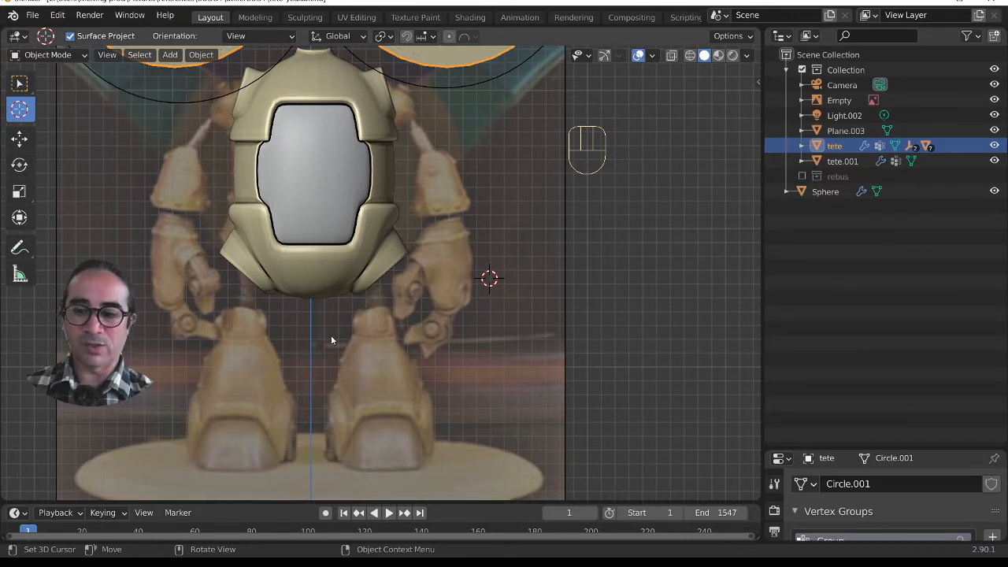
- Switch from the 3D Cursor tool to the Tweak selection tool
key(w)
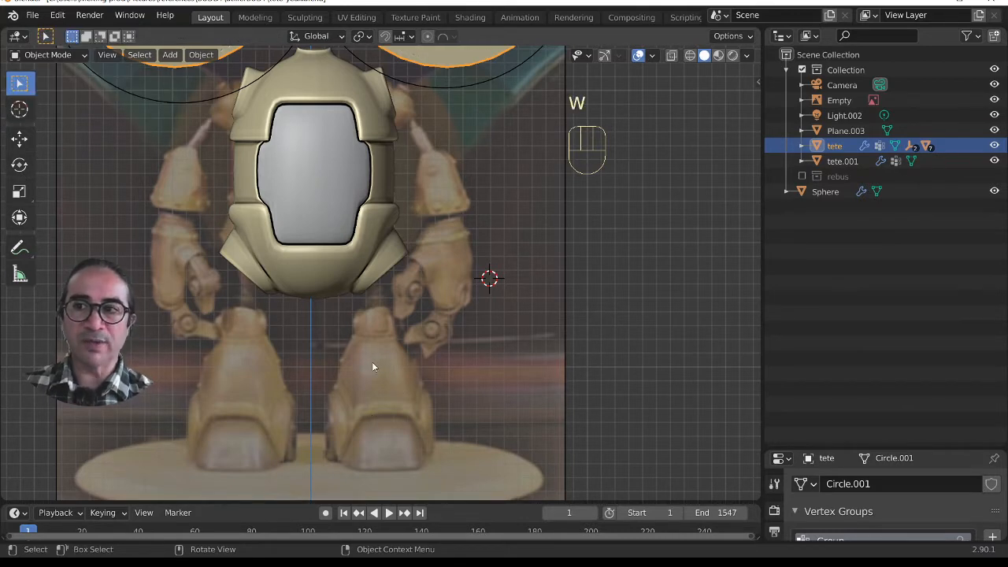
click(536, 275)
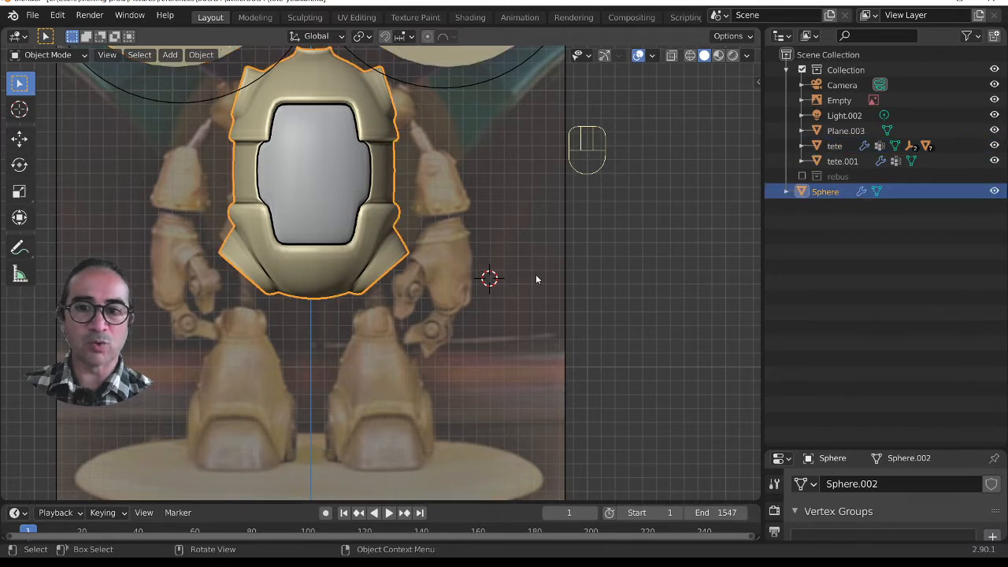
click(536, 274)
click(585, 388)
click(548, 298)
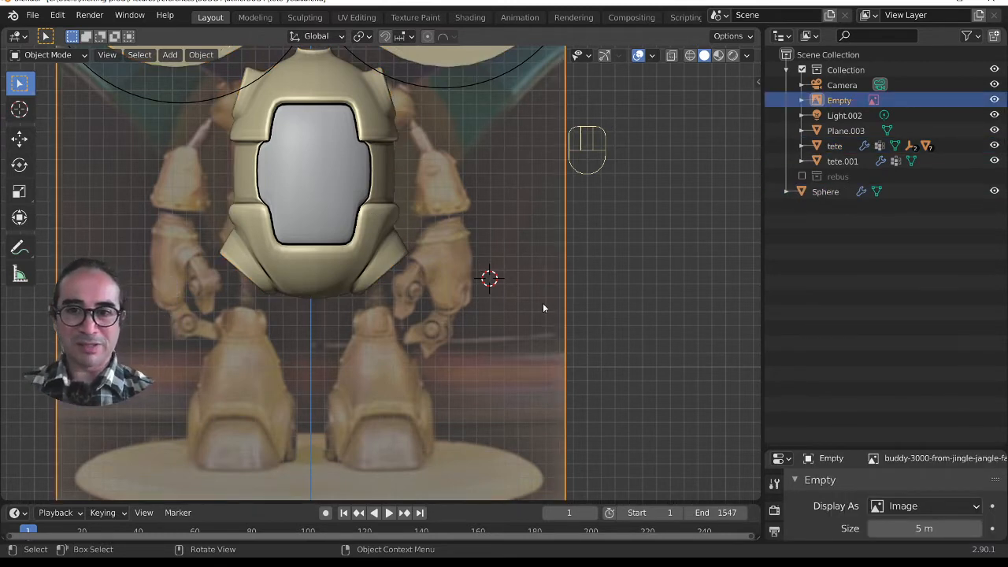
key(w)
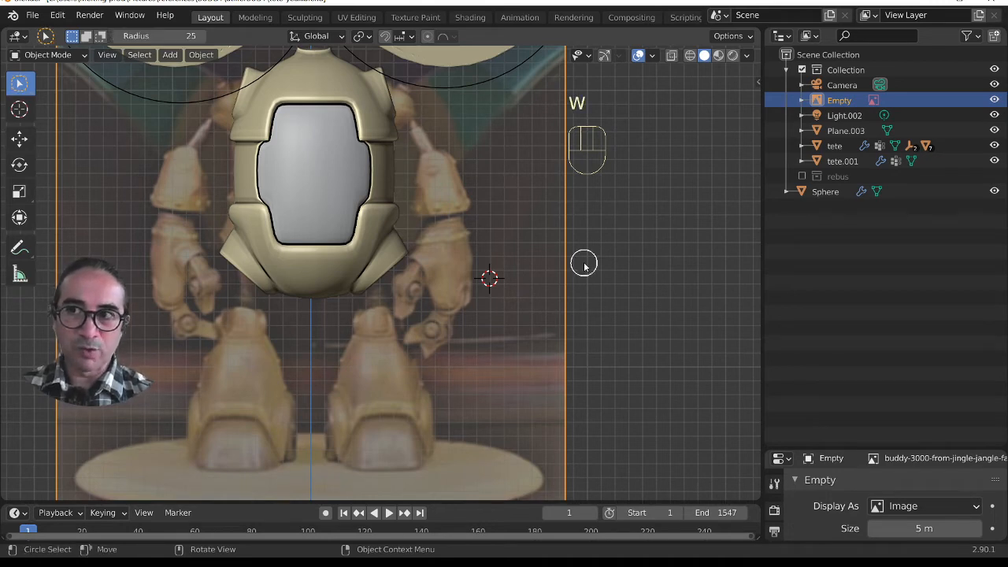
key(w)
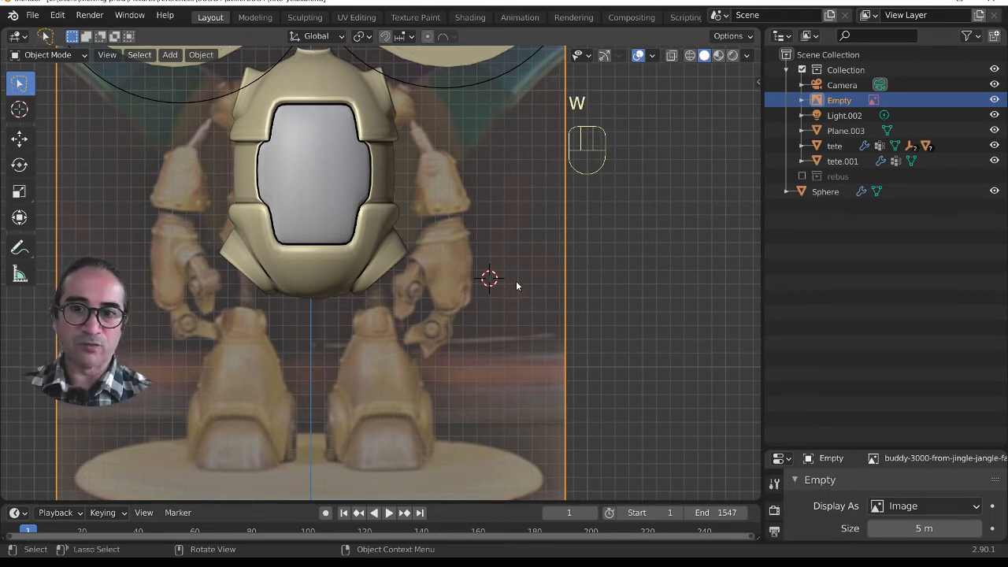
key(w)
key(w)
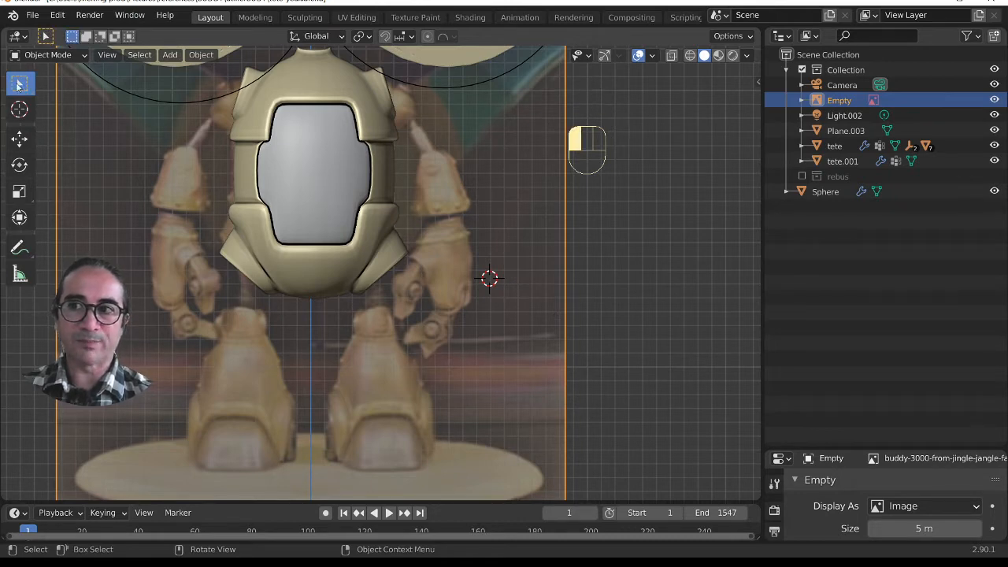
drag(21, 85, 72, 91)
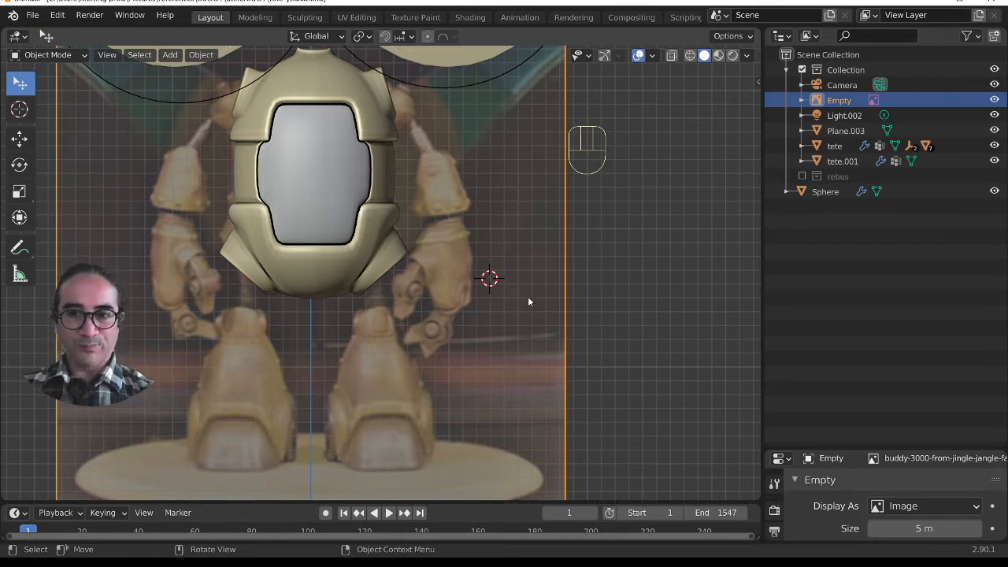
- Add a cube mesh at the 3D cursor beside the reference hand
key(shift)
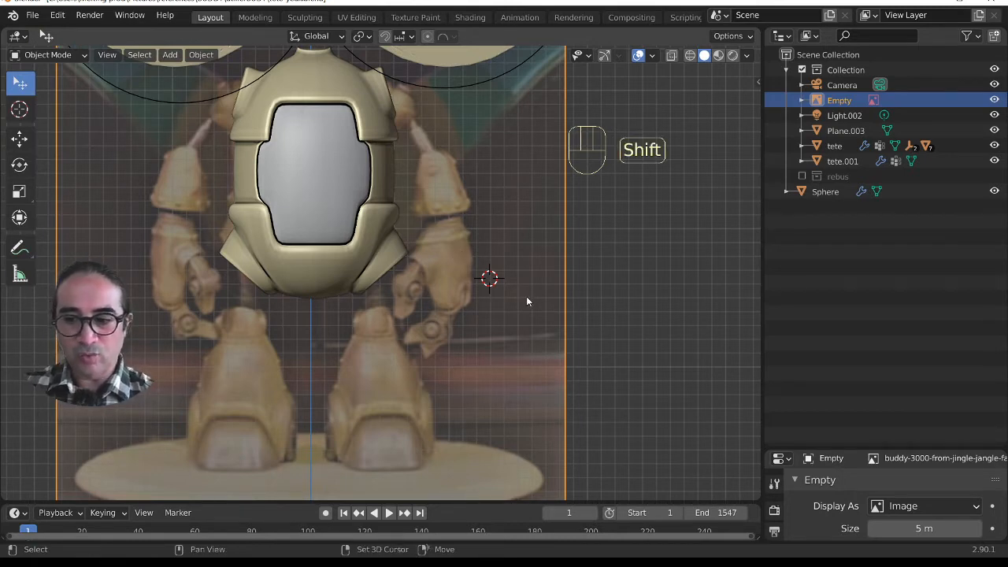
key(shift+a)
mouse_move(504, 249)
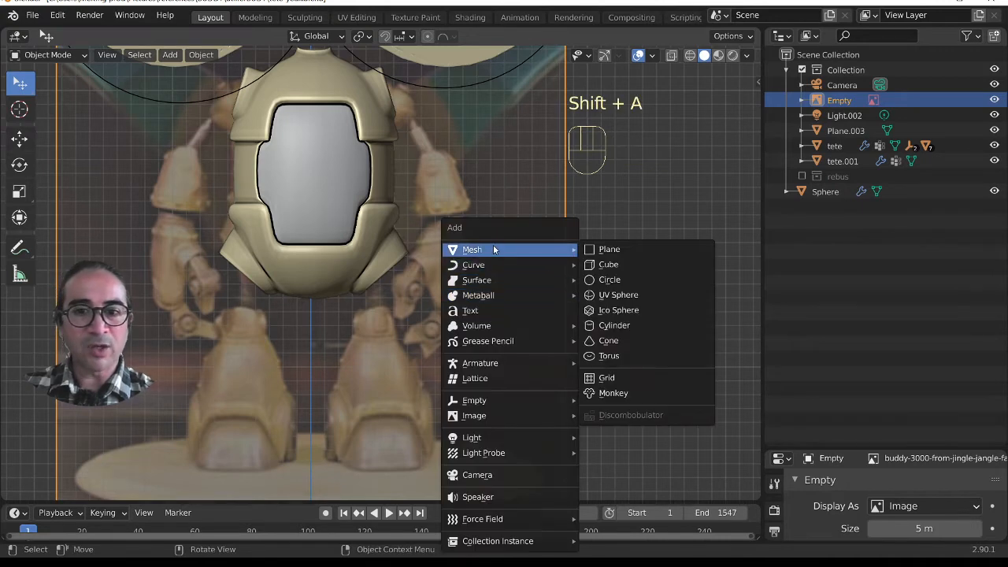
click(629, 265)
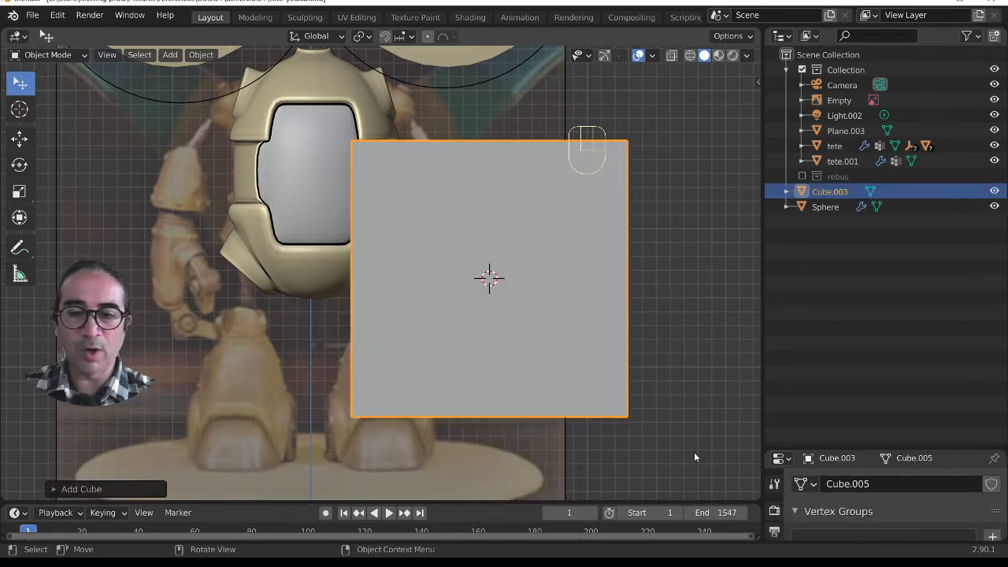
- Scale the cube's mesh down in Edit Mode to a small block about the width of a finger in the reference
key(Tab)
key(s)
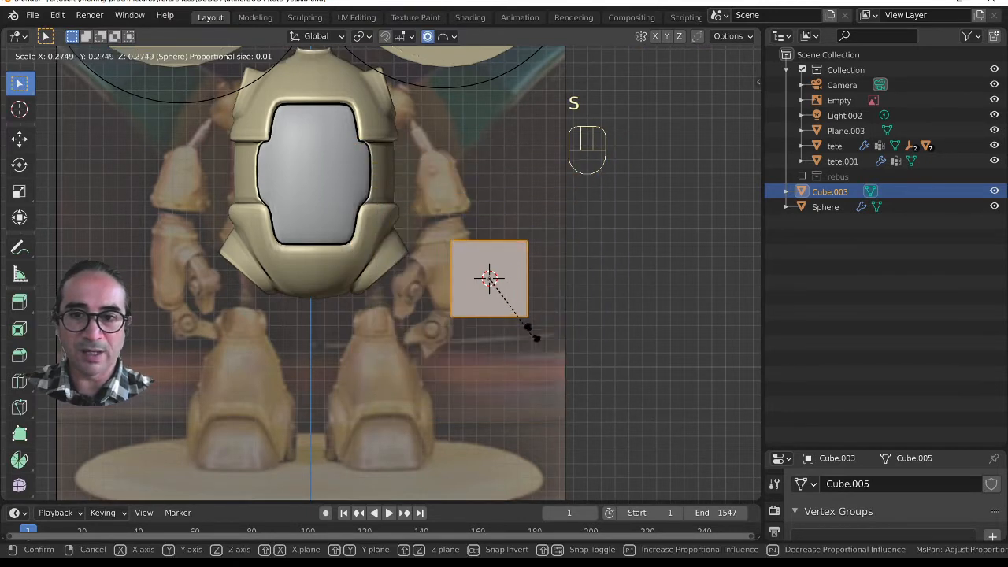
click(499, 293)
scroll(607, 363, up, 3)
scroll(615, 381, up, 2)
shift+middle_drag(496, 283, 371, 258)
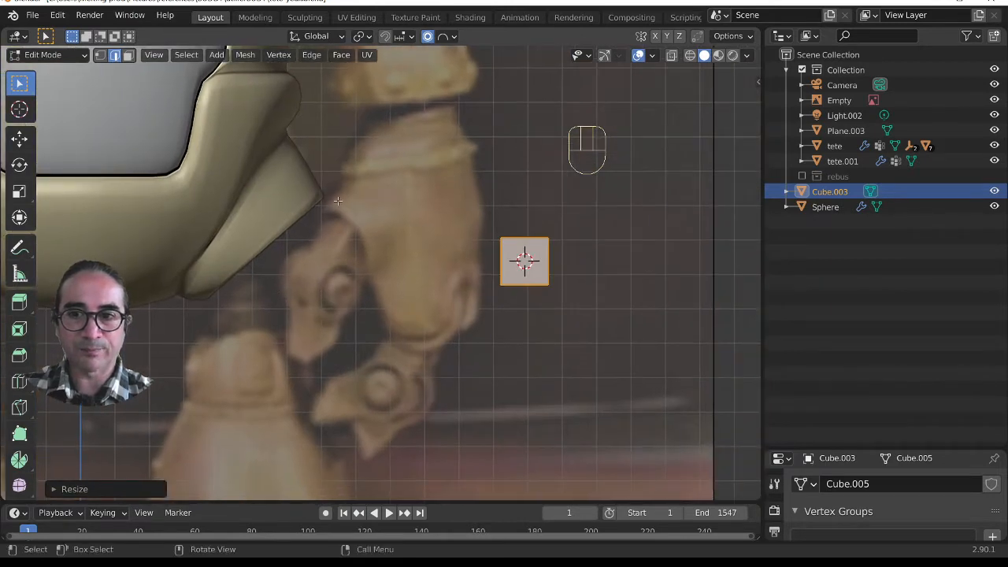
key(s)
click(582, 309)
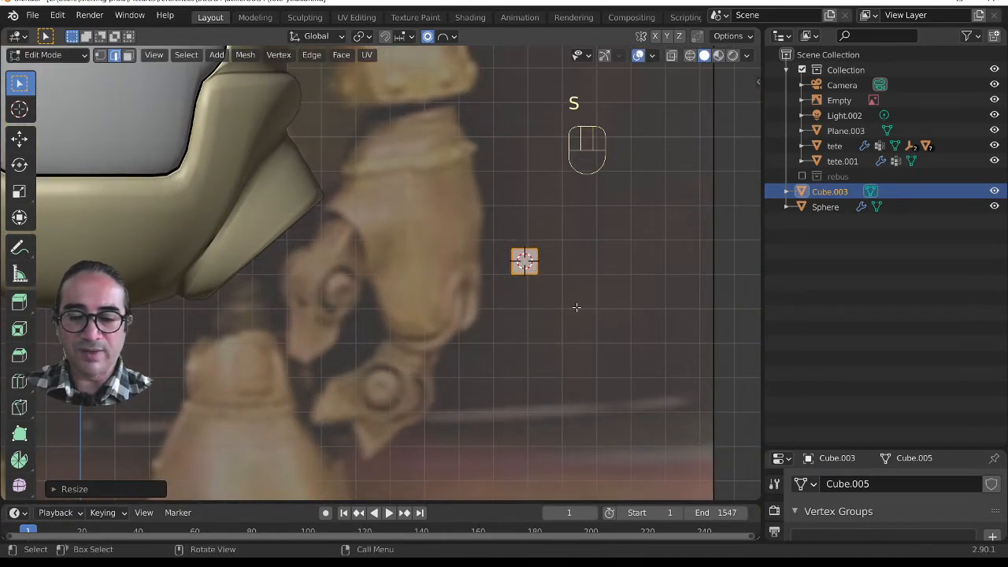
- Stretch the block about 3.46 times along Z, and enlarge it uniformly by about 1.25
key(s)
key(z)
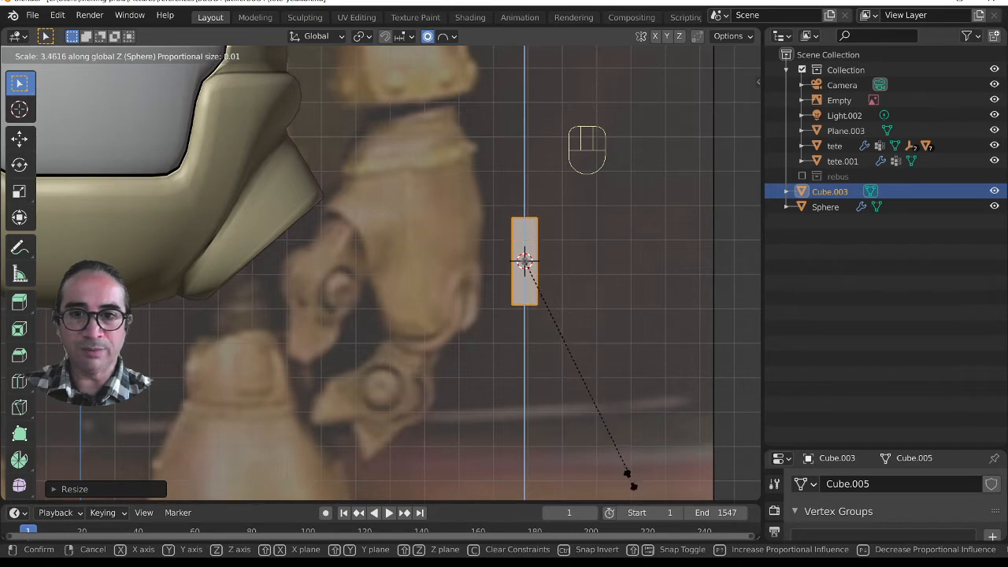
click(630, 484)
key(s)
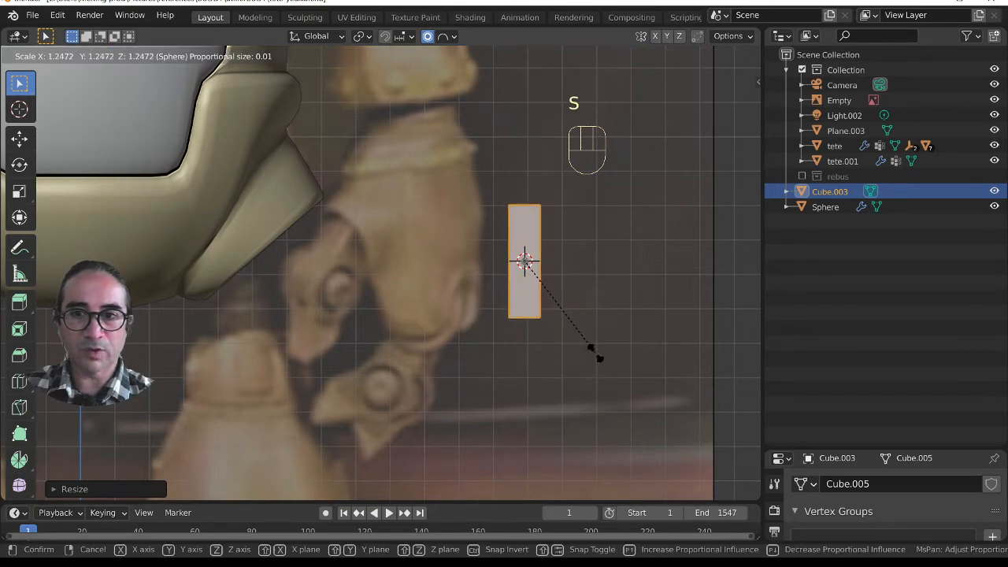
click(595, 352)
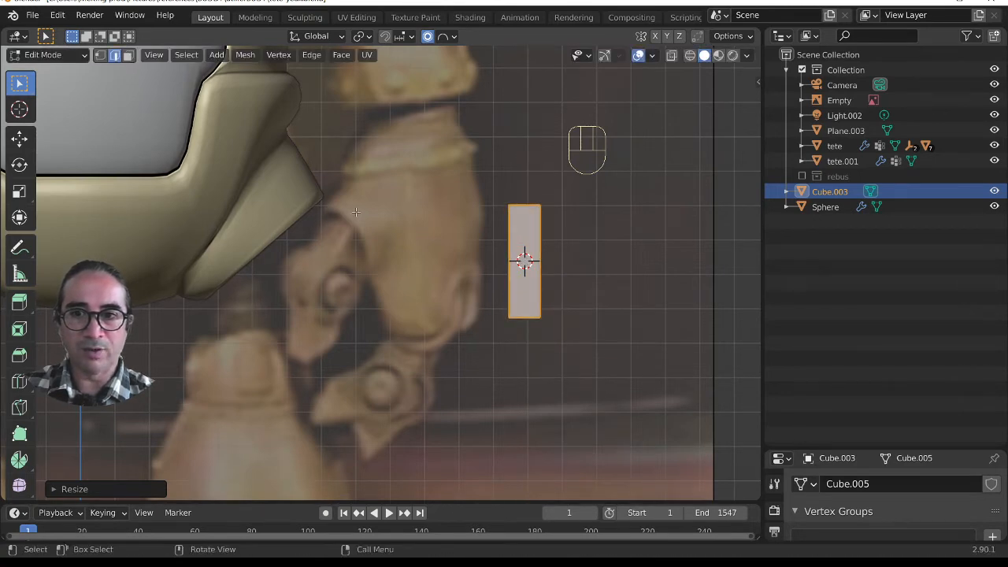
- Scale the finger block by about 1.4 along the Y axis to deepen it
middle_drag(576, 340, 417, 322)
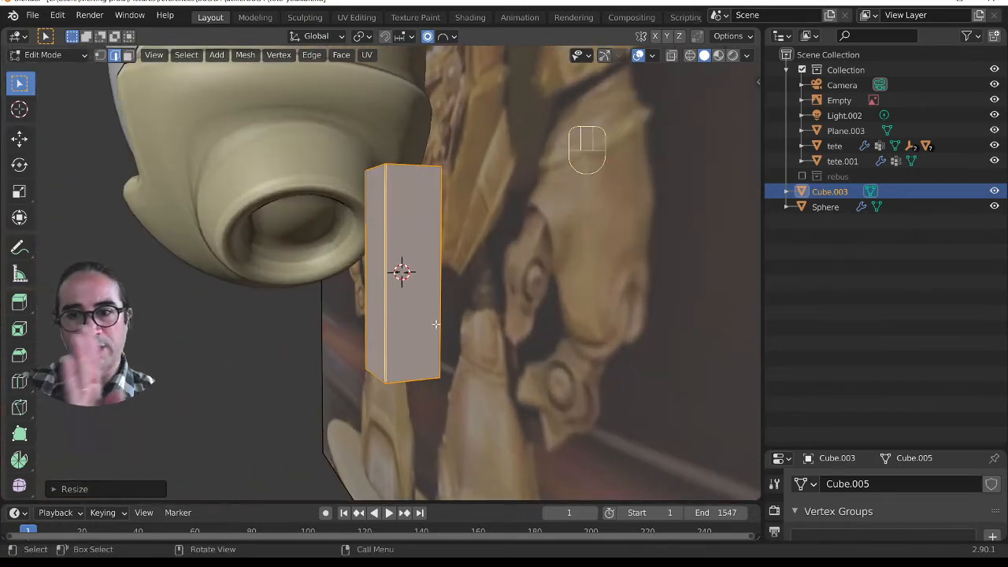
key(s)
key(y)
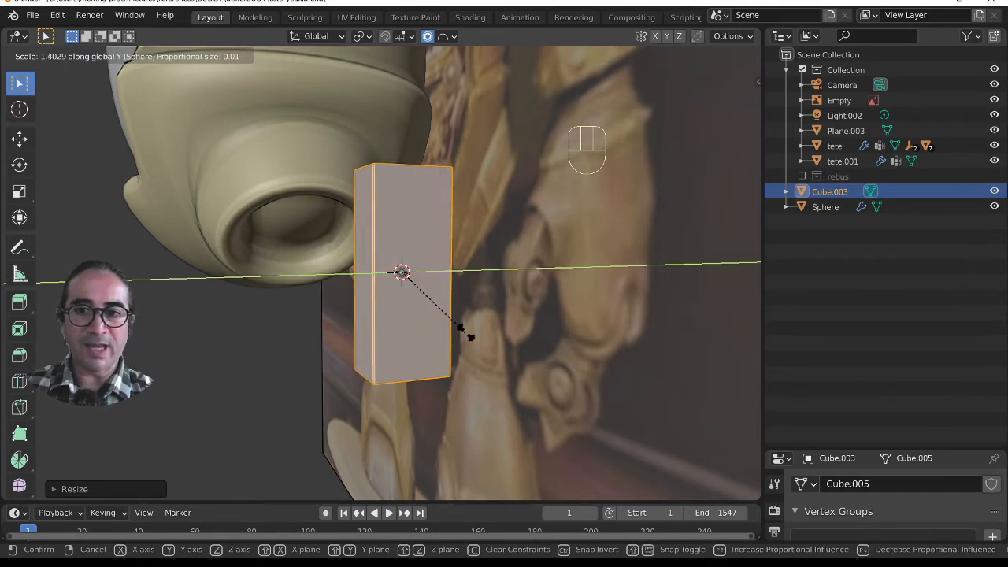
click(466, 334)
key(KP_1)
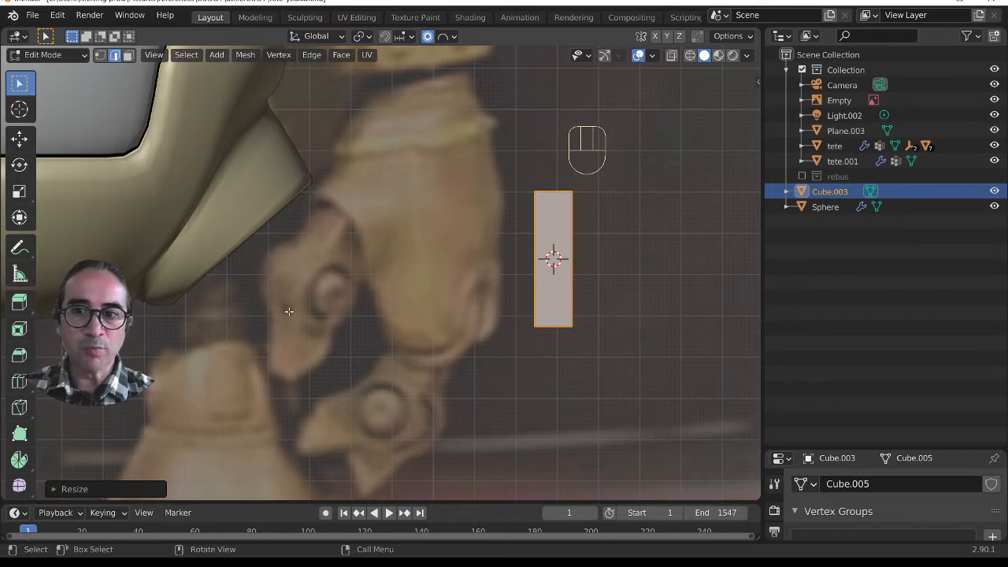
middle_drag(584, 348, 446, 329)
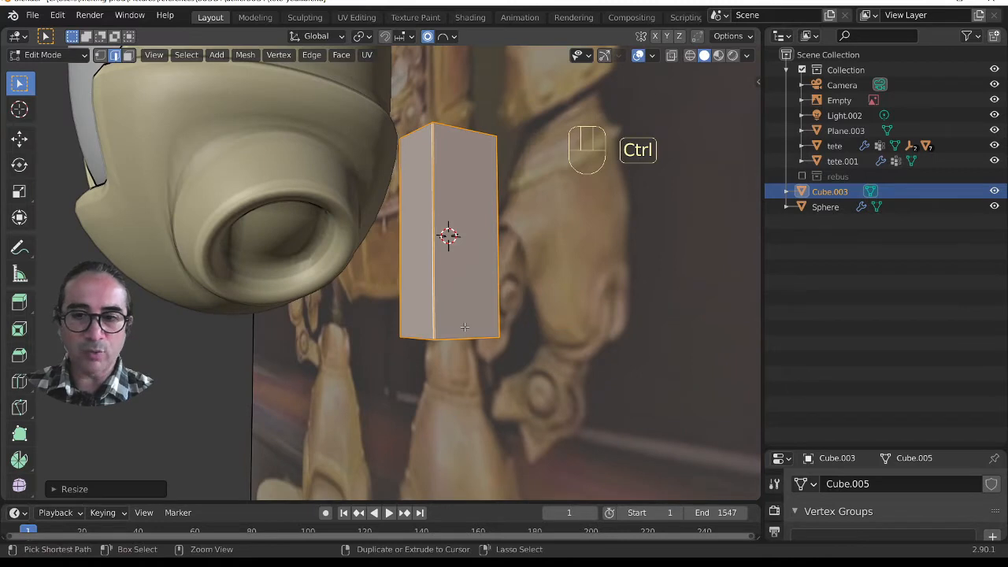
click(416, 341)
shift+middle_drag(491, 361, 254, 320)
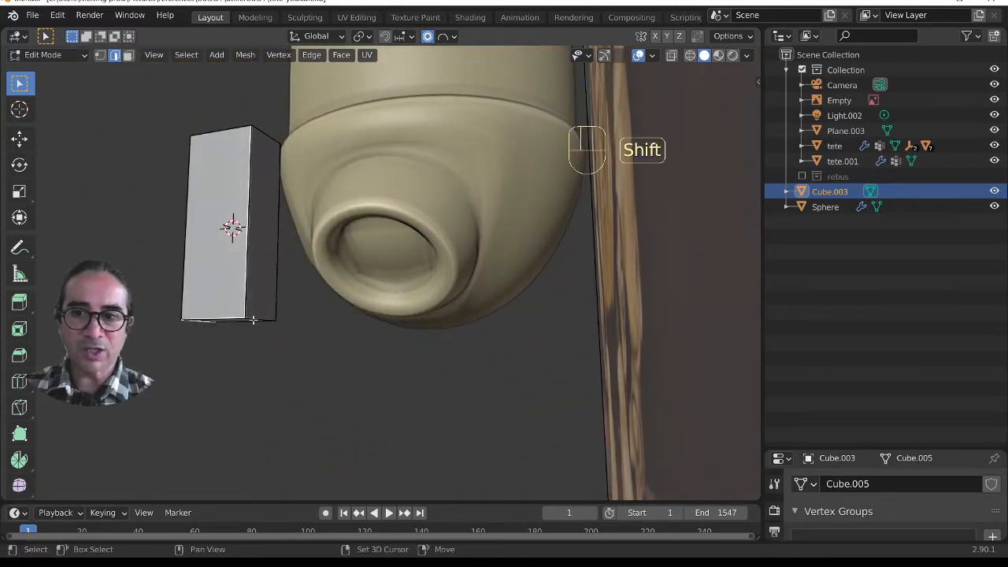
shift+click(254, 320)
middle_drag(261, 367, 428, 383)
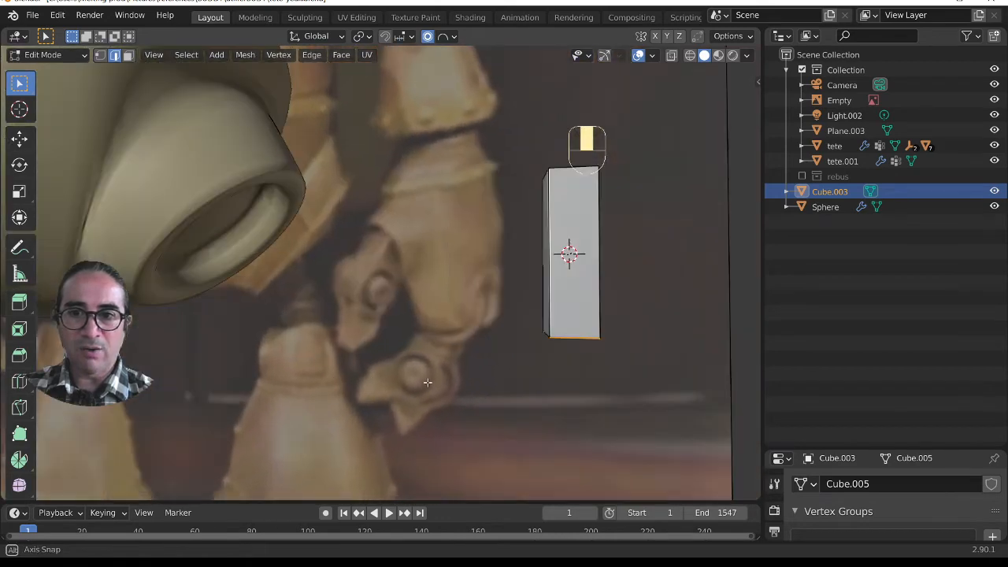
scroll(612, 403, up, 1)
shift+middle_drag(611, 402, 527, 392)
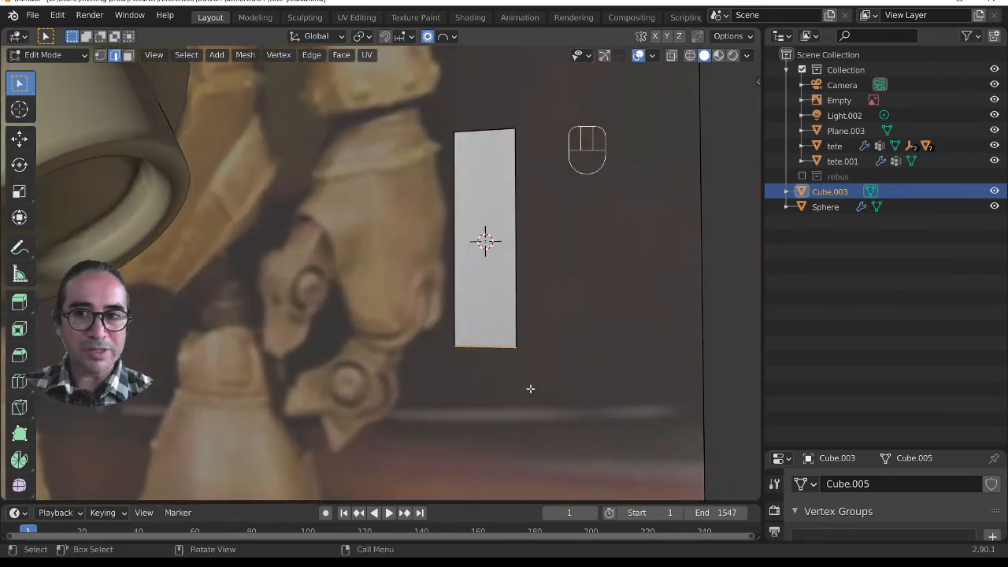
- Duplicate the finger block in Object Mode and move the copy straight down along Z, overlapping the original's lower part
key(Tab)
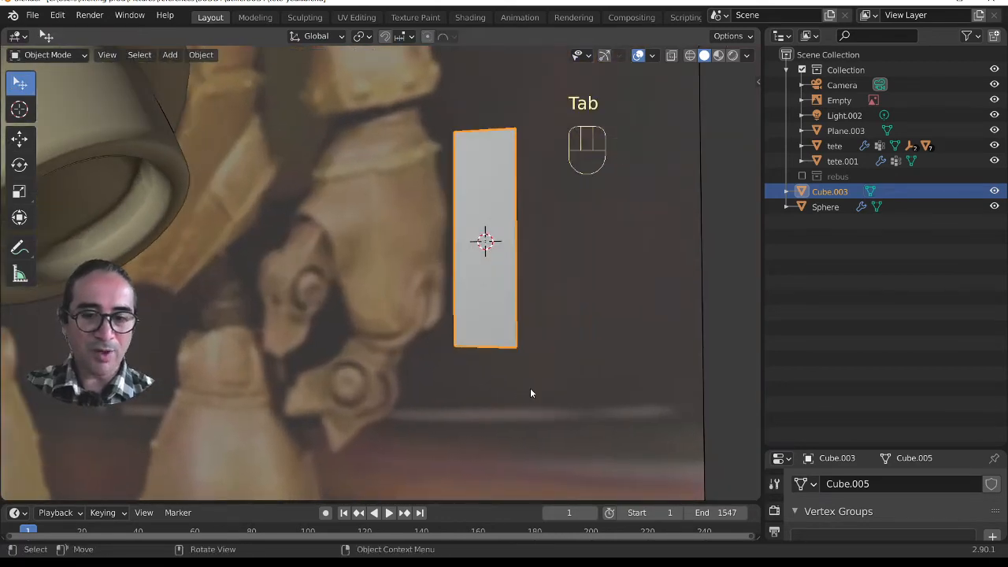
key(KP_1)
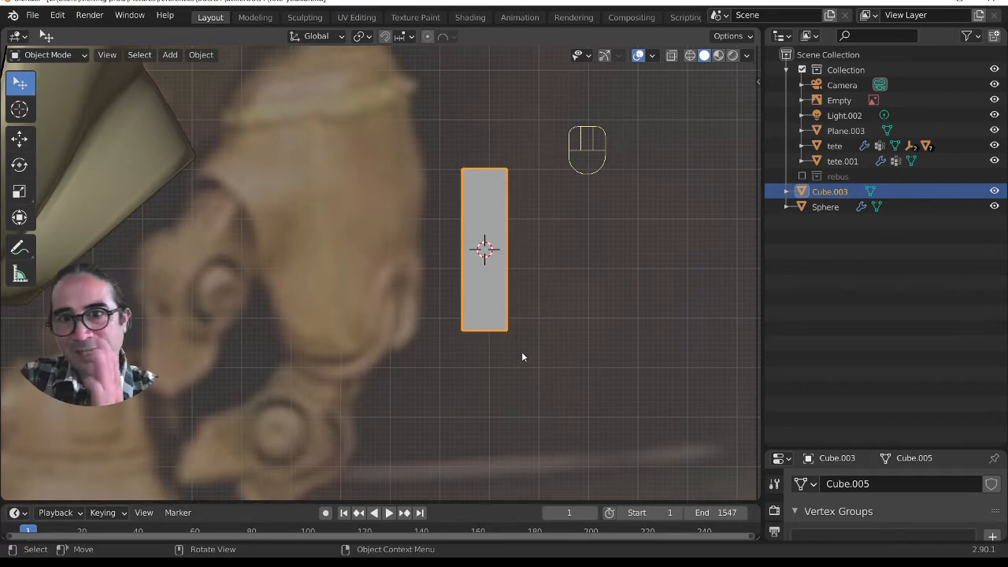
key(shift)
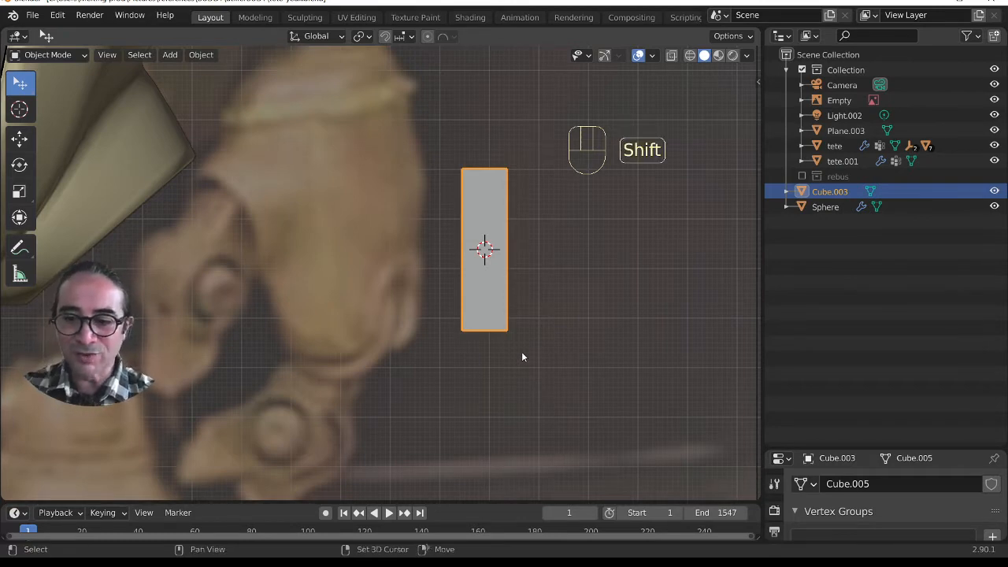
key(shift+d)
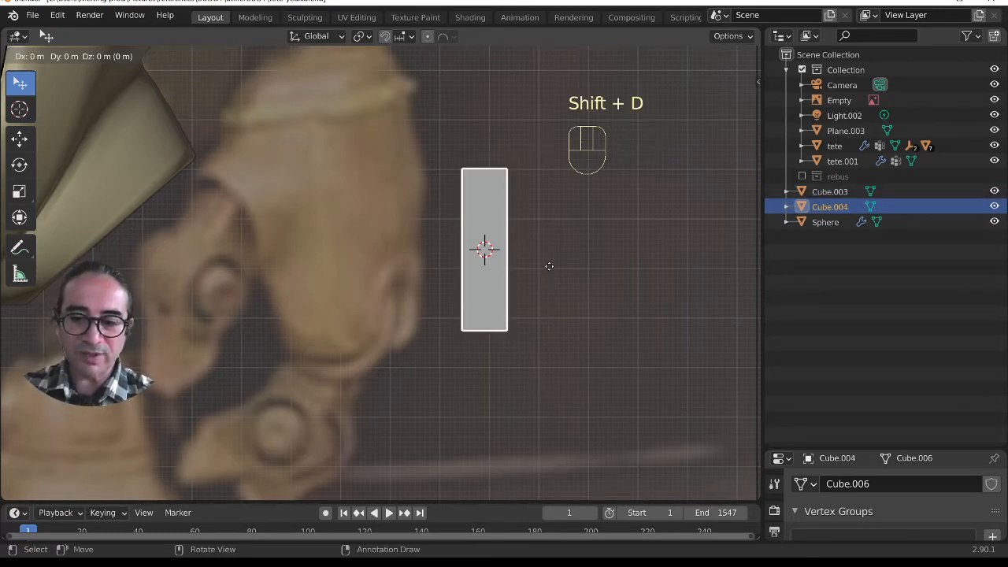
key(z)
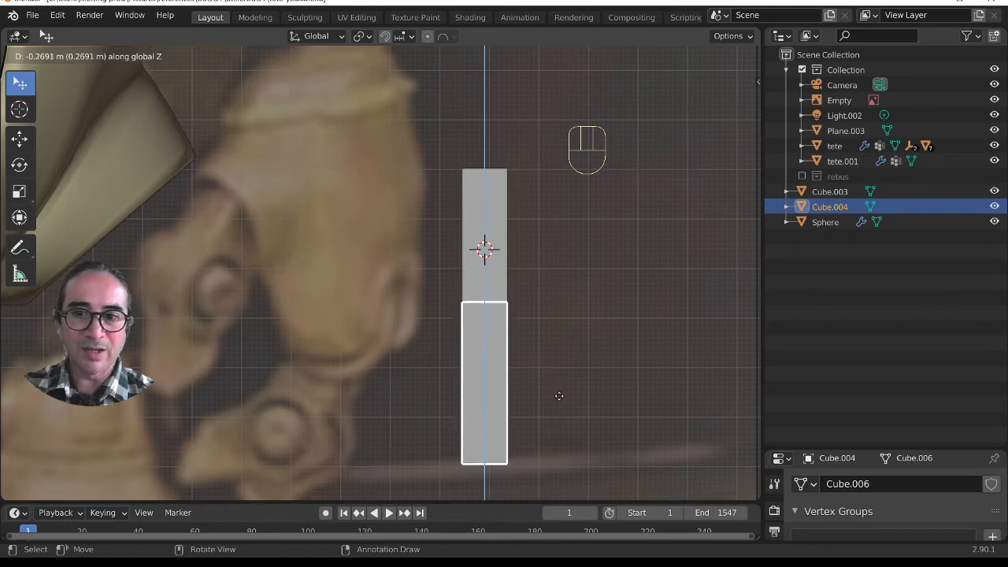
click(535, 390)
- Widen the duplicated block's entire mesh along X in Edit Mode to about twice the original block's width
key(s)
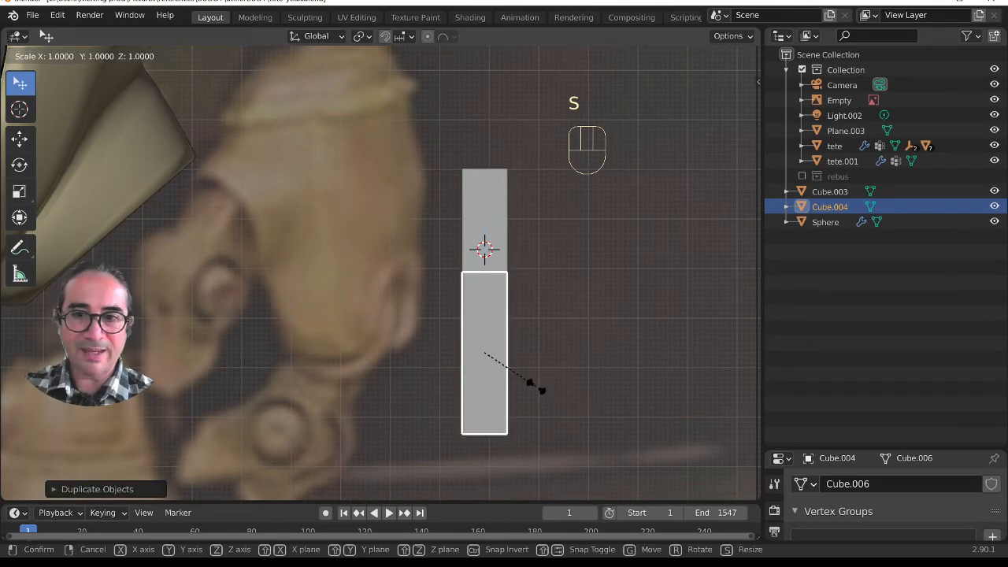
right_click(535, 386)
key(Tab)
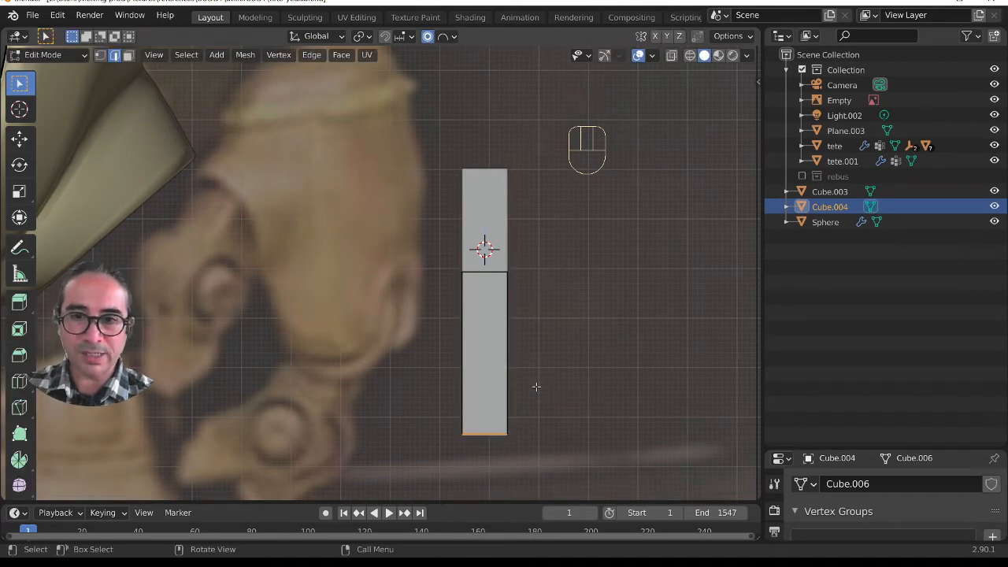
key(a)
key(s)
key(x)
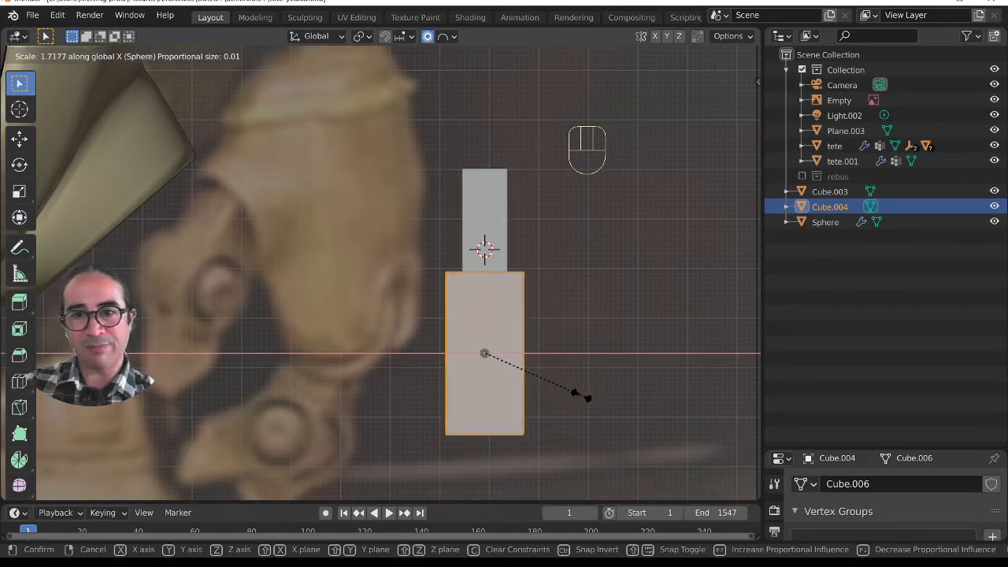
click(604, 400)
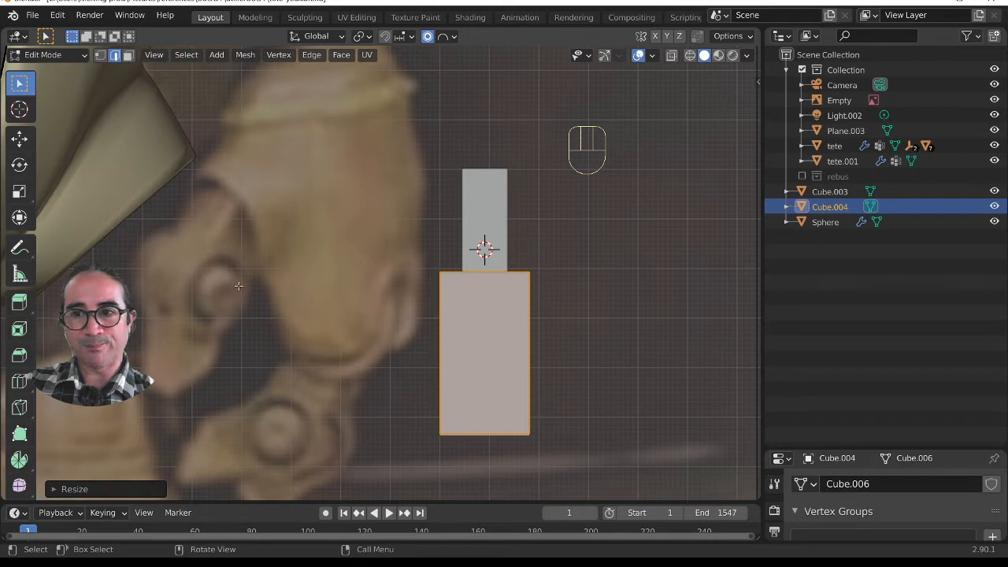
- Add two evenly spaced horizontal loop cuts around the wider lower block
middle_drag(461, 387, 504, 360)
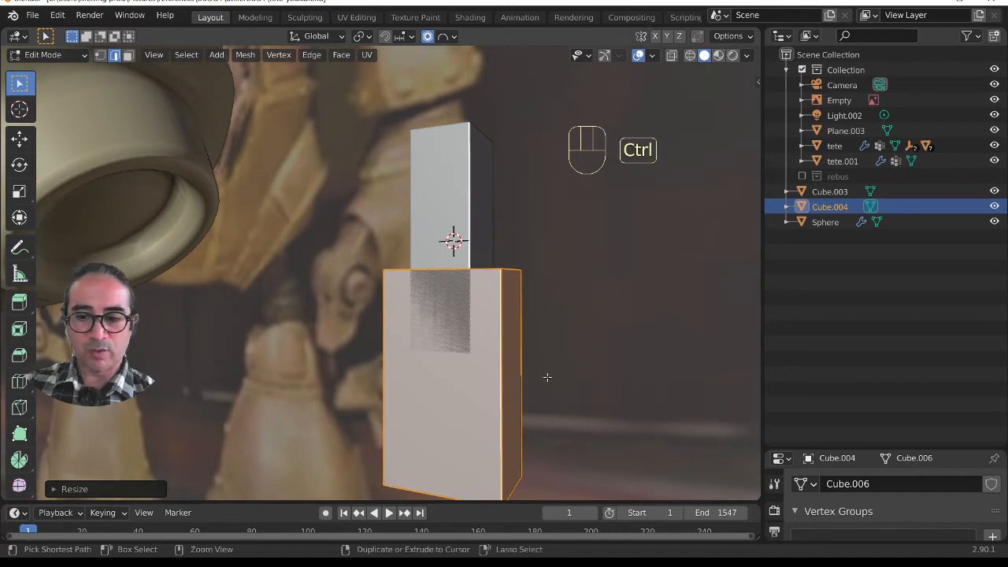
key(ctrl+r)
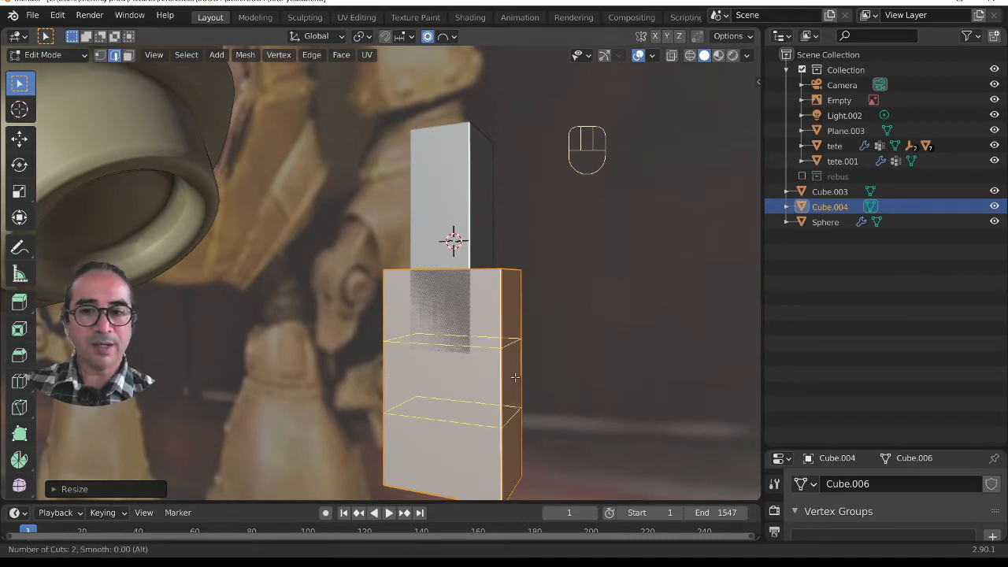
click(515, 377)
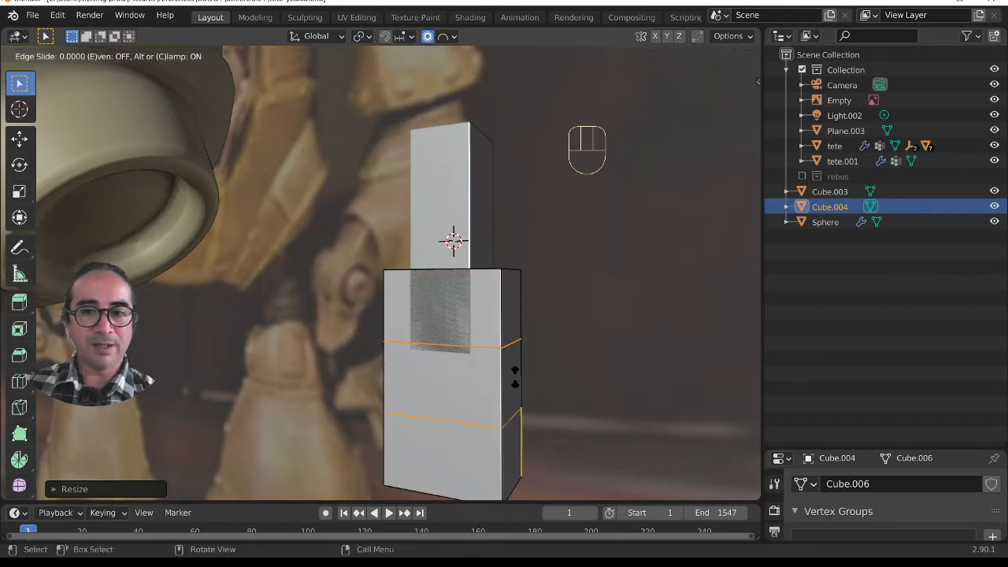
right_click(572, 385)
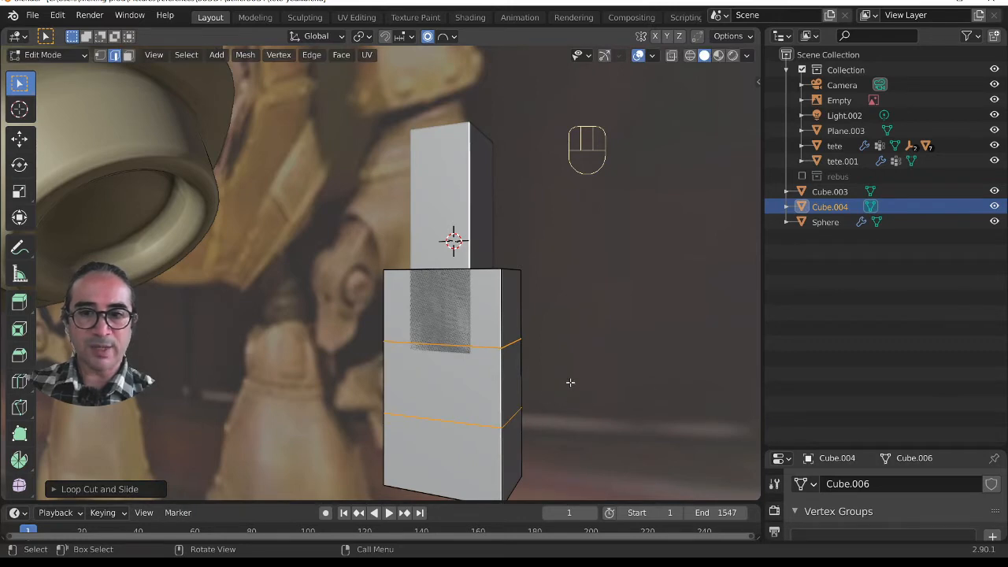
- Scale the two loop cuts together along Z until they sit almost on top of each other at the block's middle
key(s)
key(z)
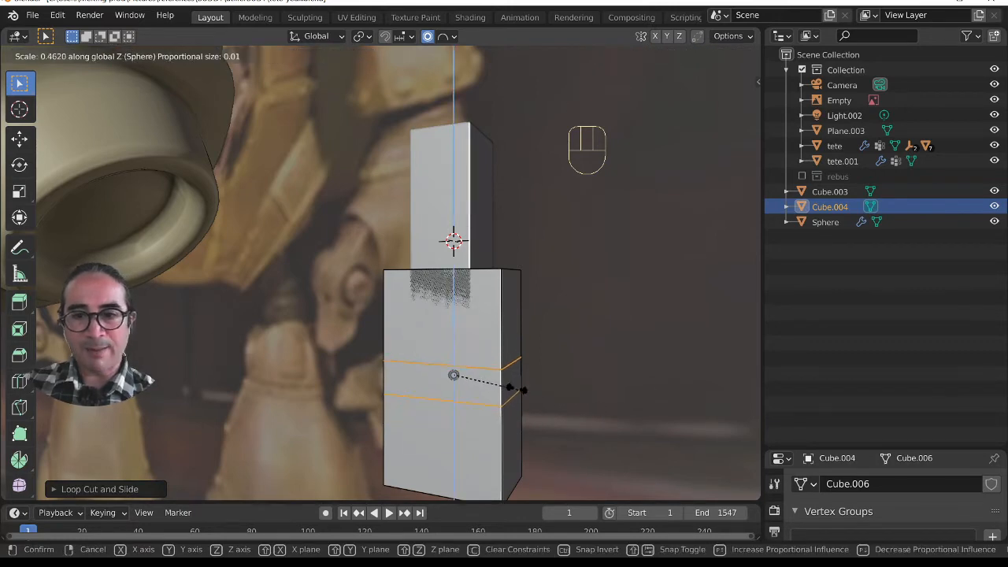
click(549, 431)
scroll(550, 431, up, 3)
middle_drag(550, 432, 482, 405)
key(s)
key(z)
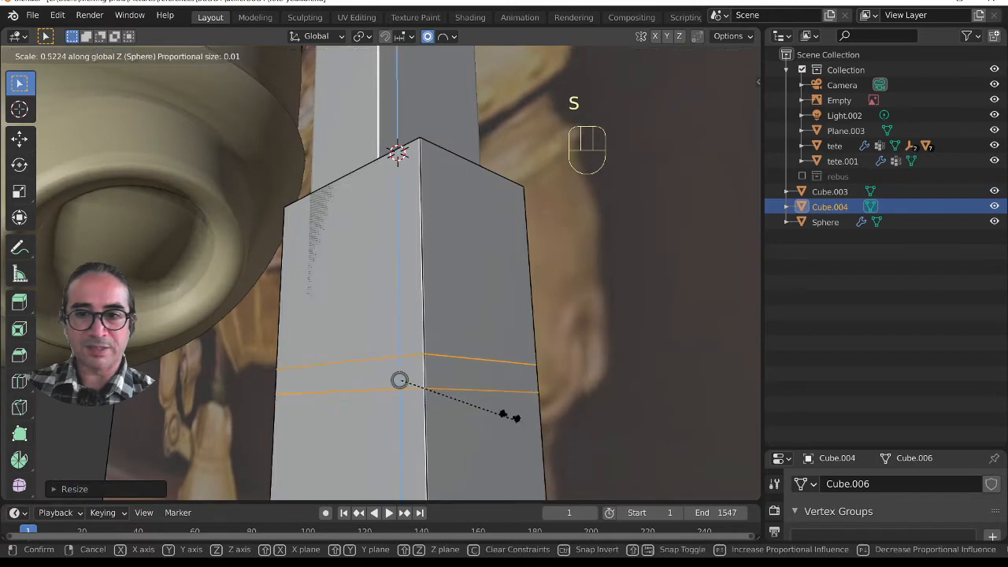
click(401, 378)
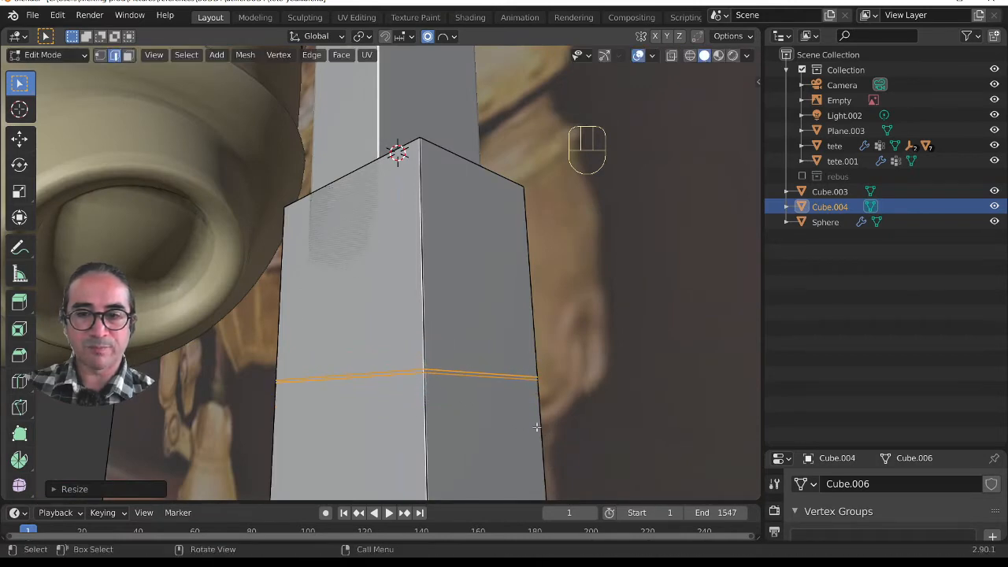
scroll(533, 426, down, 3)
key(s)
key(z)
click(522, 423)
- Select the two opposite side faces of the wider block's lower half in face selection mode
middle_drag(522, 423, 370, 291)
click(127, 55)
middle_drag(496, 406, 473, 362)
click(410, 415)
shift+click(501, 396)
middle_drag(599, 379, 566, 379)
key(s)
key(x)
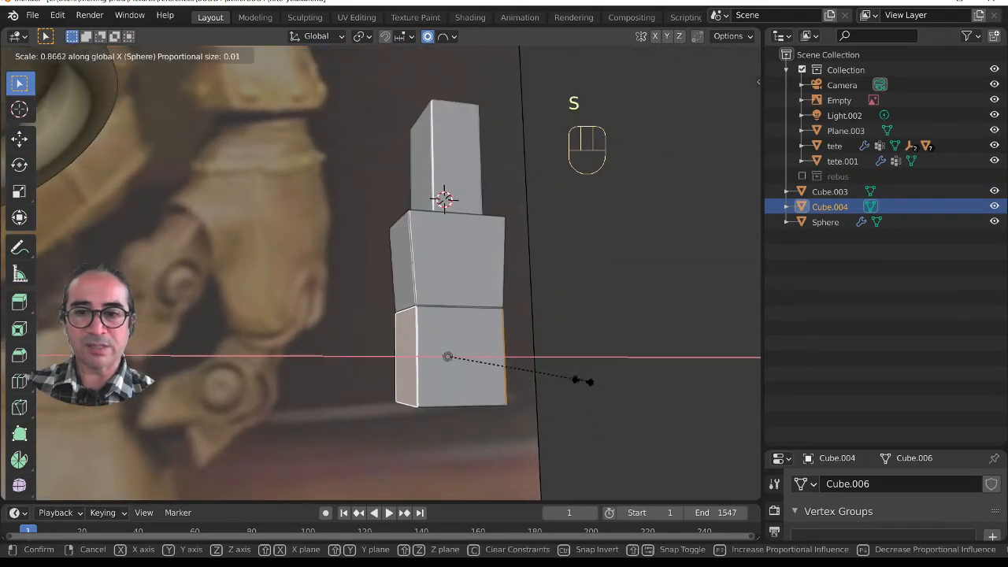
right_click(574, 380)
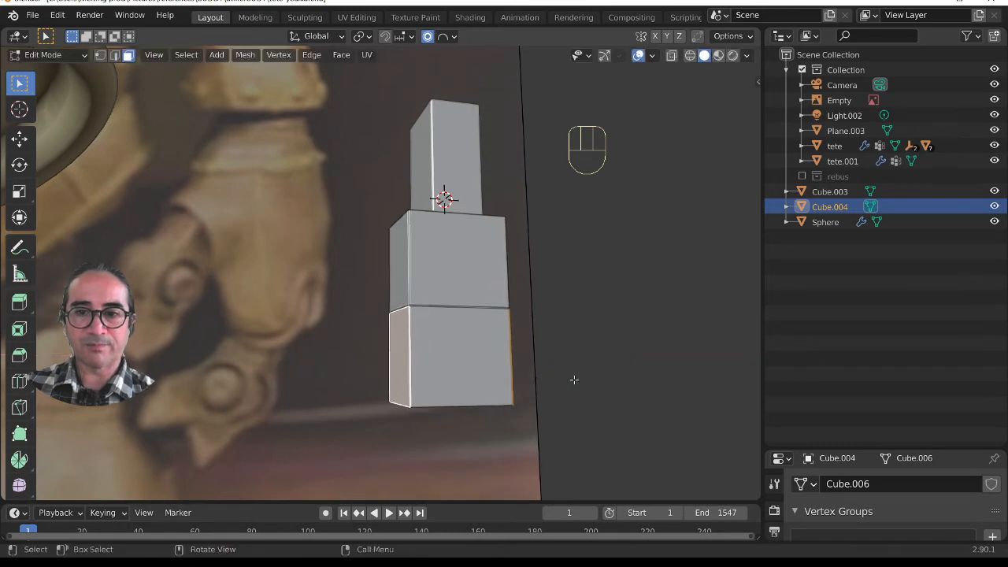
- Turn off proportional editing and scale the selected side faces inward along X to narrow the block's lower half
click(429, 36)
key(s)
key(x)
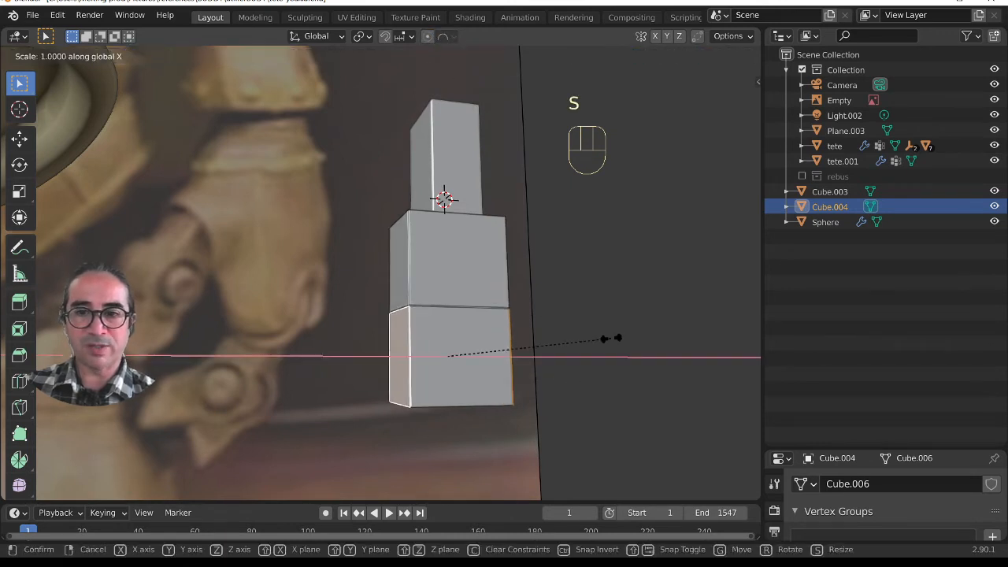
click(511, 349)
- Refine the lower half's width along X by narrowing it slightly, and widen it again by about 1.3
scroll(511, 349, up, 6)
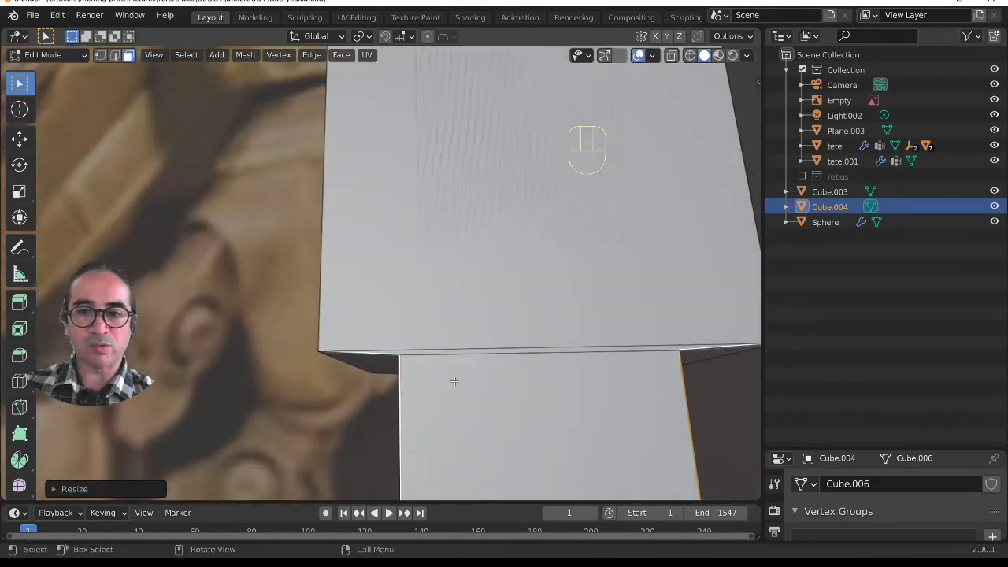
shift+middle_drag(455, 381, 400, 287)
middle_drag(606, 275, 459, 273)
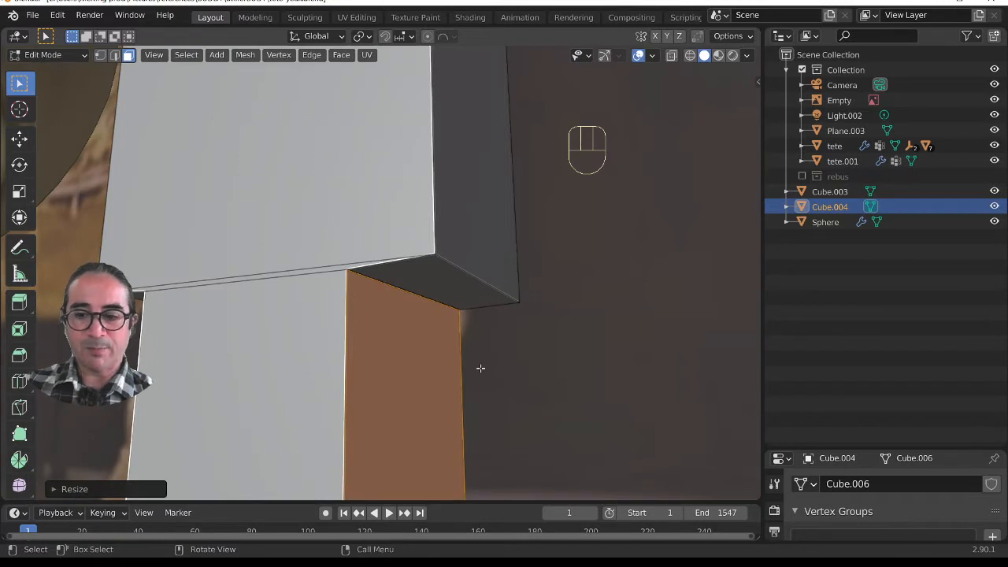
scroll(489, 370, down, 5)
middle_drag(535, 382, 555, 393)
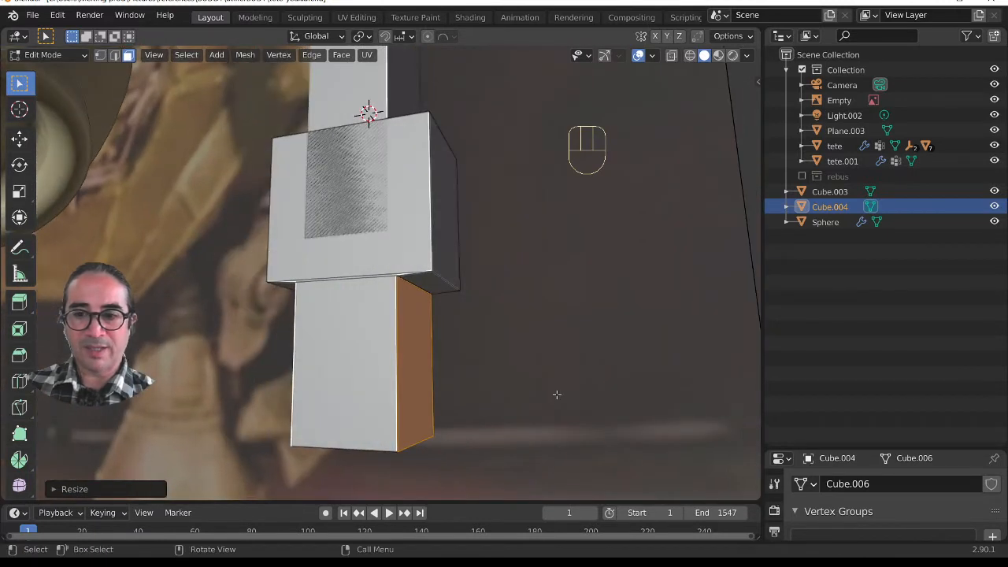
key(s)
key(x)
click(518, 388)
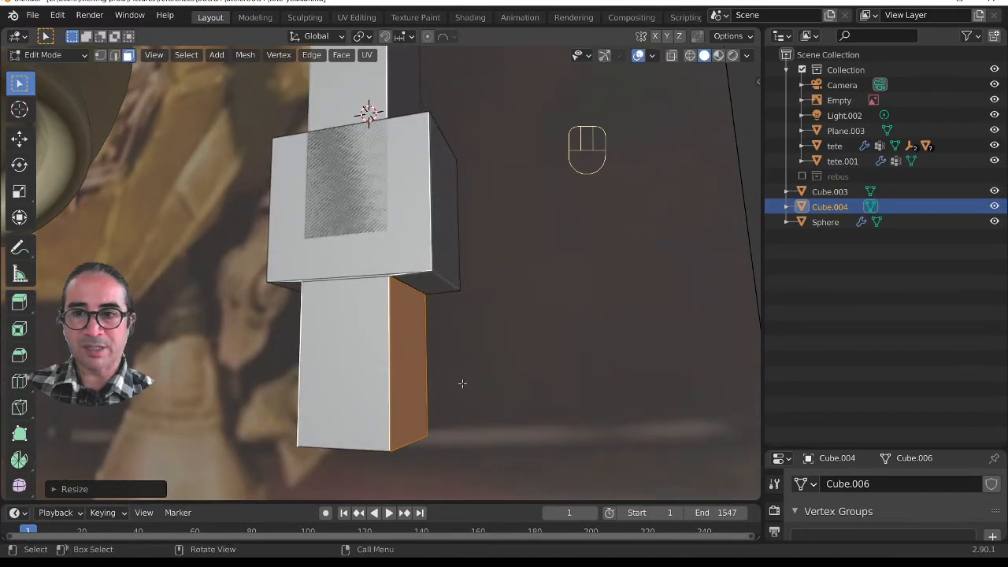
middle_drag(461, 382, 487, 382)
key(s)
key(x)
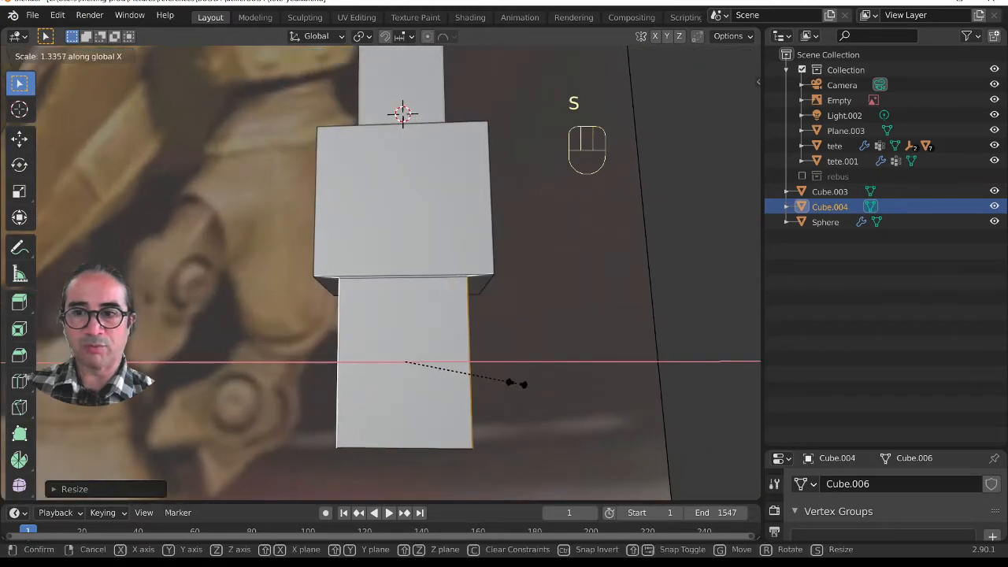
click(519, 384)
- Scale the whole lower block's mesh down along X until its upper half is only slightly wider than the original block
scroll(472, 378, down, 3)
middle_drag(473, 378, 470, 410)
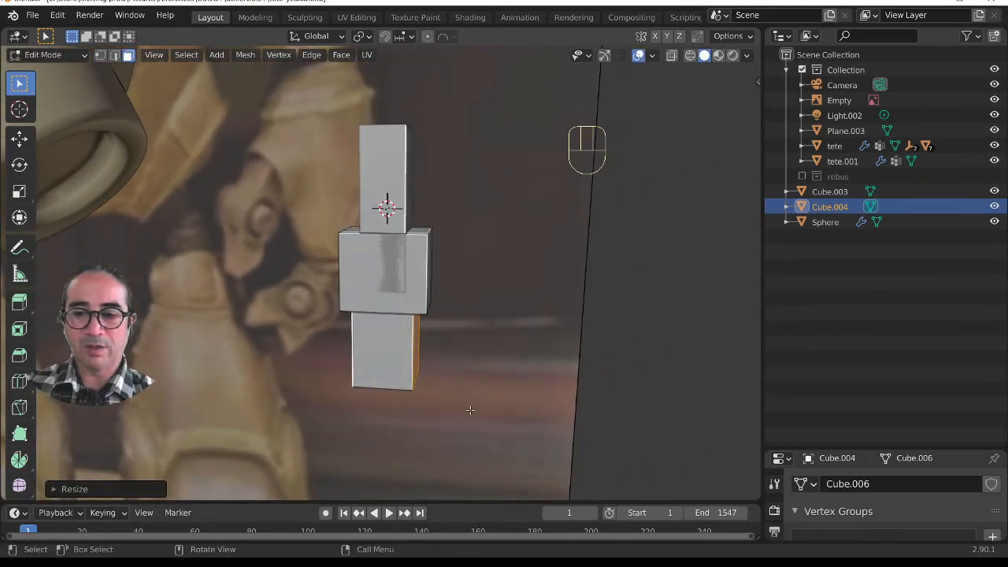
key(a)
key(s)
key(x)
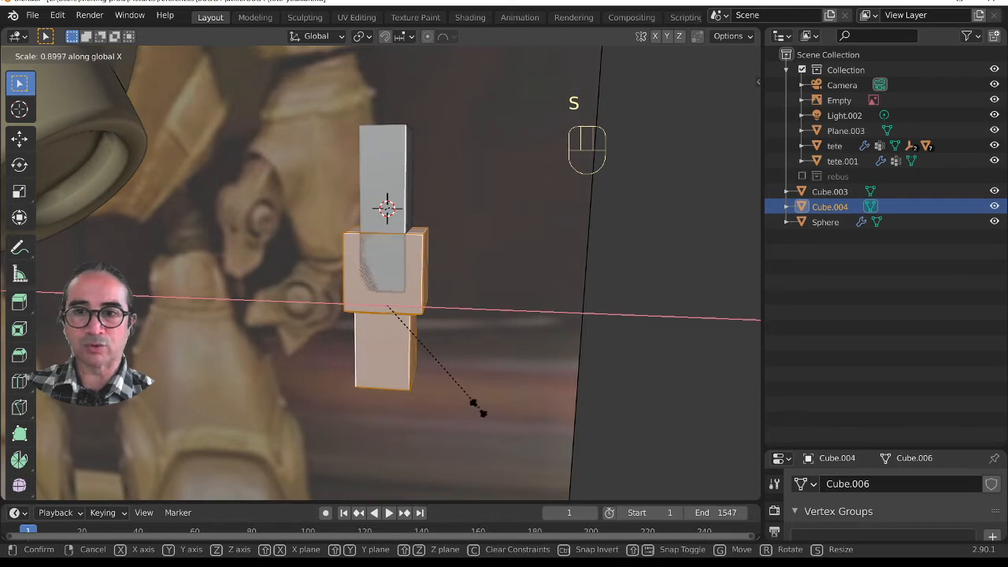
click(447, 391)
- Try adding four lengthwise loop cuts through the lower block, and undo them
scroll(376, 268, up, 3)
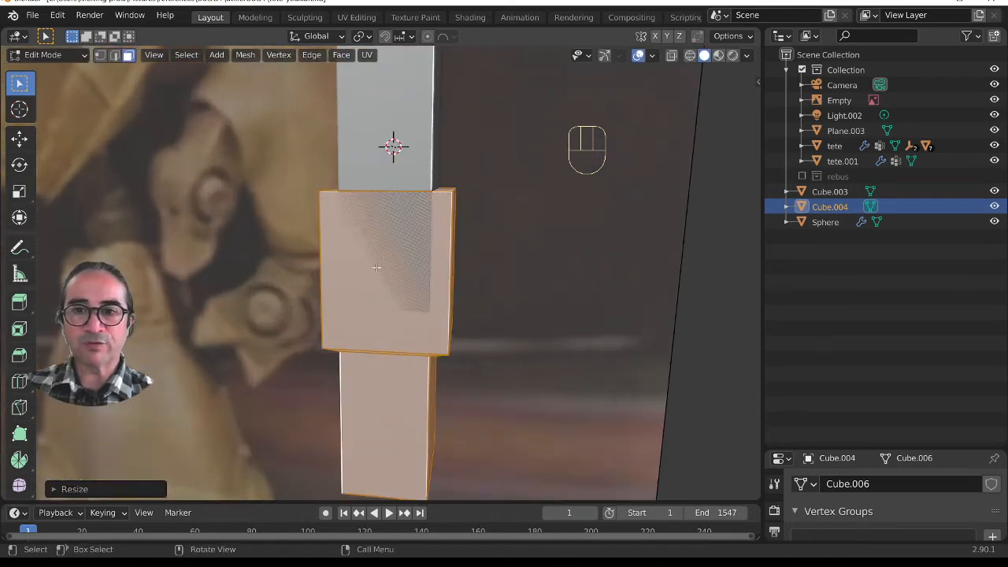
scroll(401, 298, down, 2)
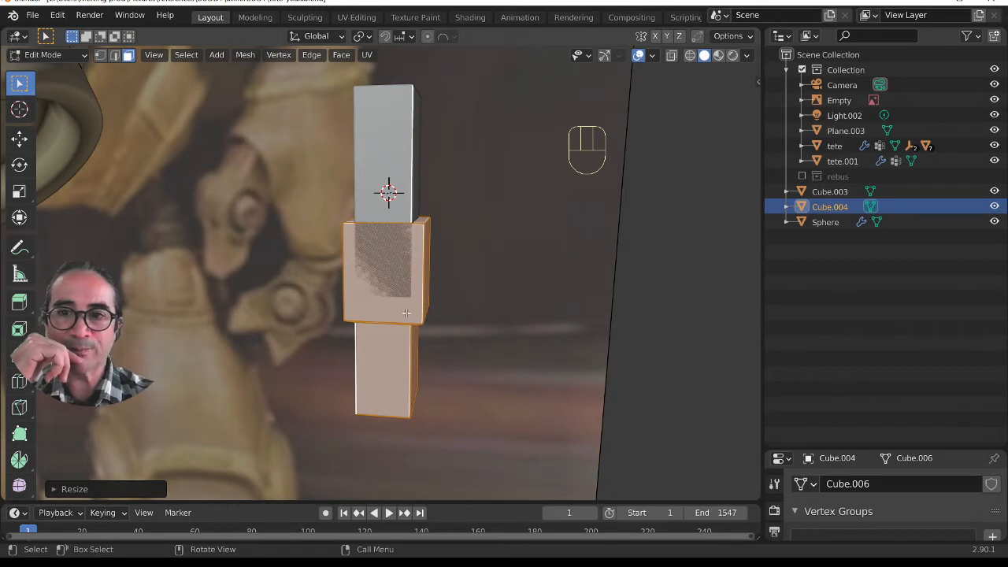
scroll(405, 312, up, 2)
middle_drag(382, 204, 425, 266)
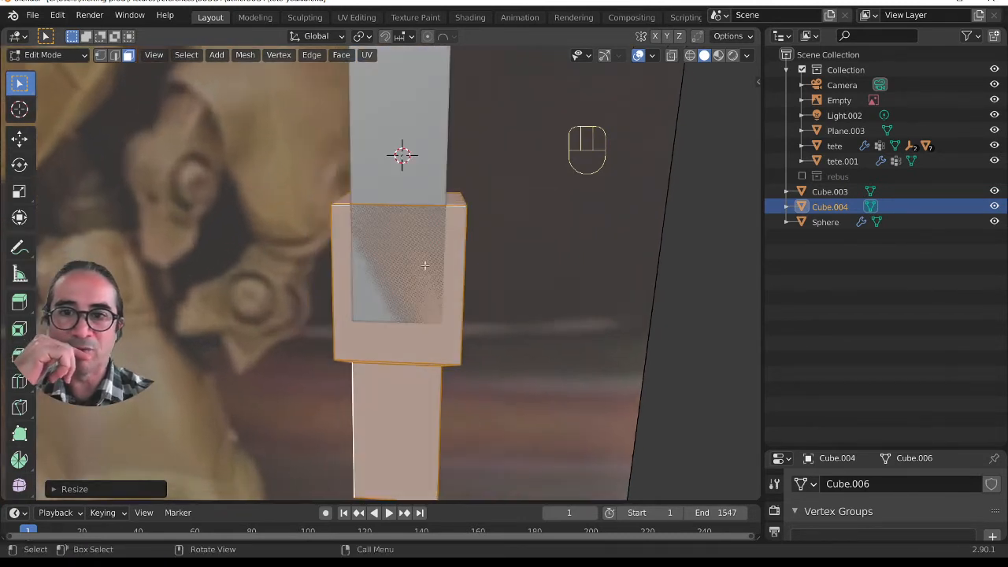
key(ctrl+r)
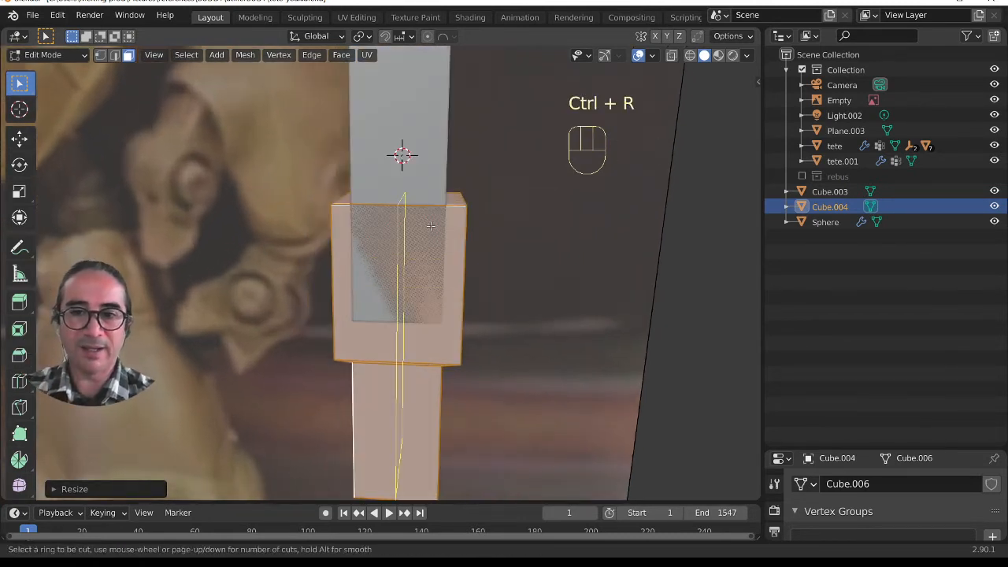
scroll(431, 225, up, 1)
scroll(430, 225, up, 2)
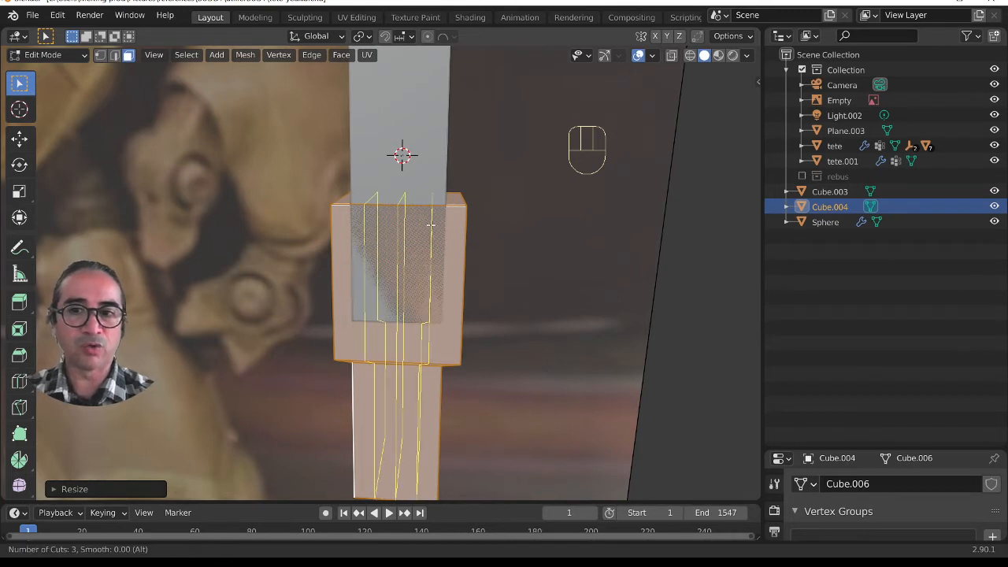
click(430, 226)
right_click(431, 225)
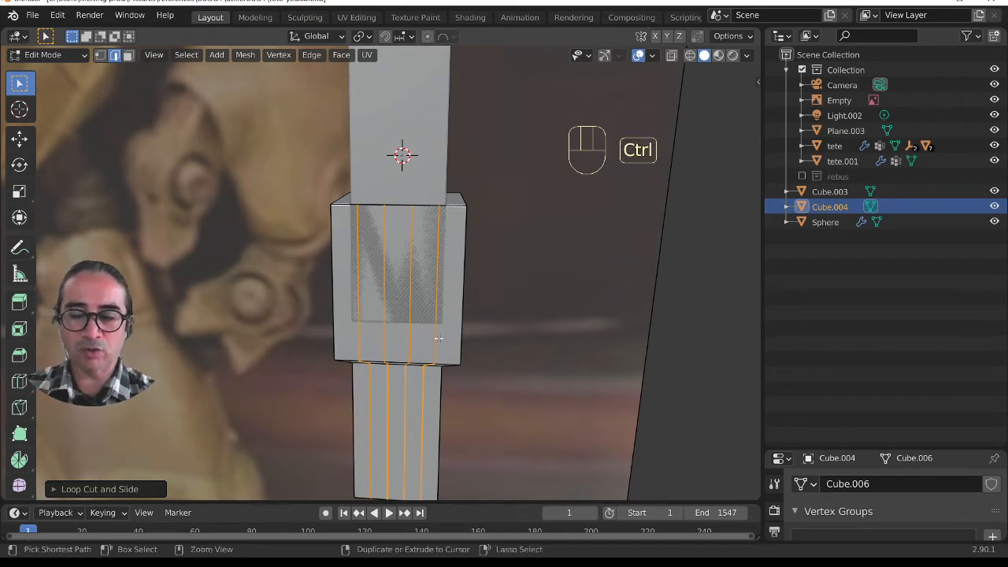
key(ctrl+z)
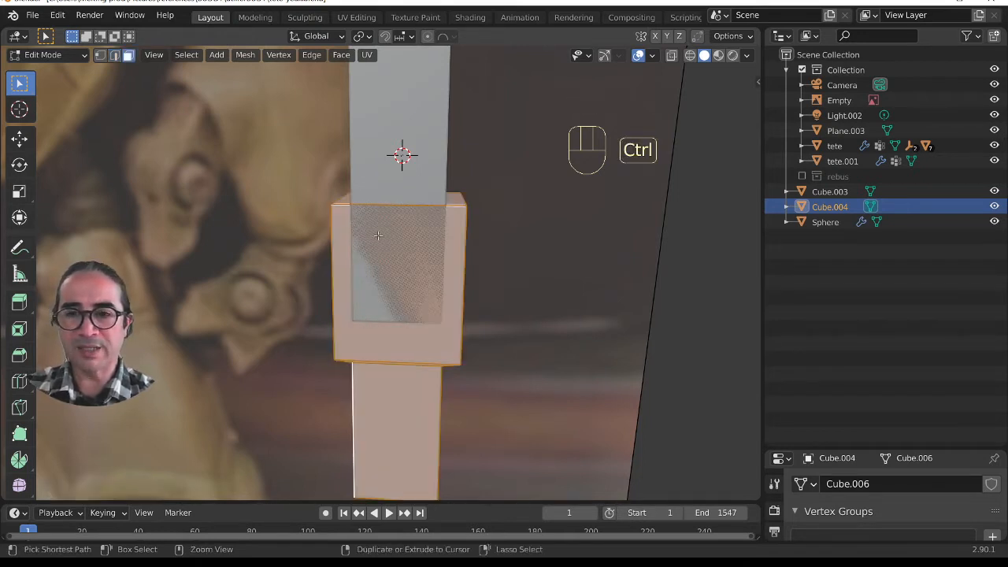
- Add two lengthwise loop cuts through the lower block and scale them apart along X until they sit near its outer sides
key(ctrl+r)
scroll(381, 218, up, 1)
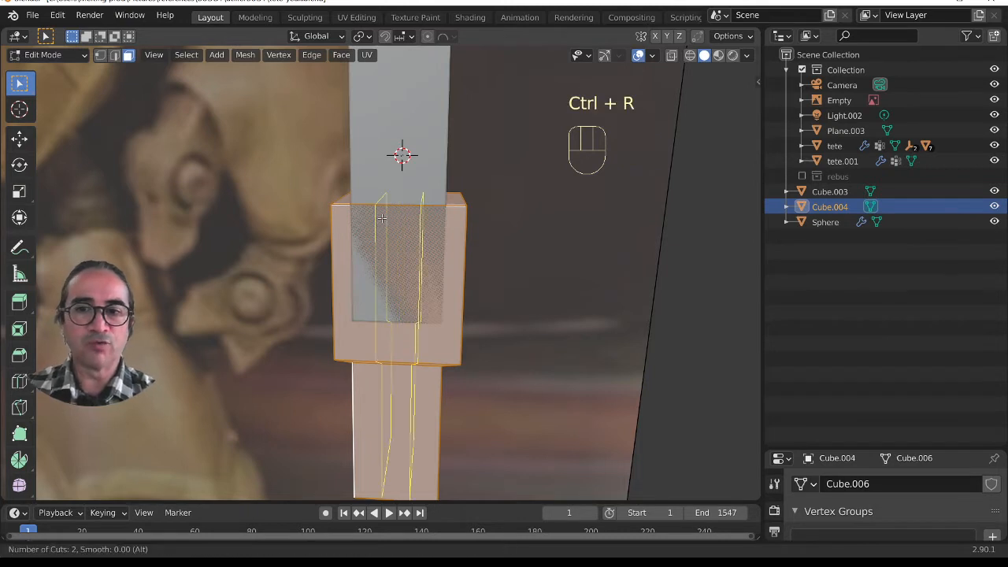
click(381, 218)
click(381, 218)
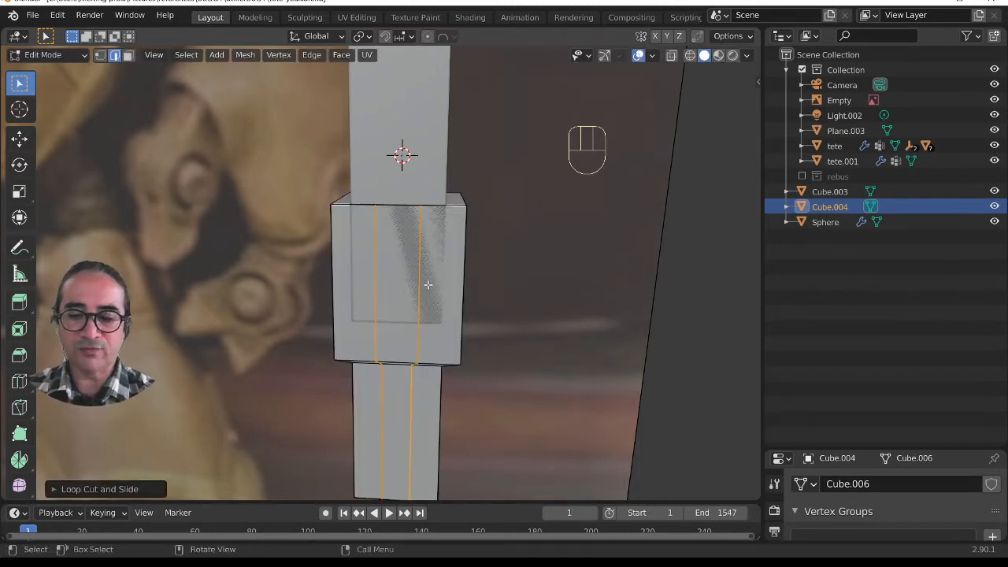
key(s)
key(x)
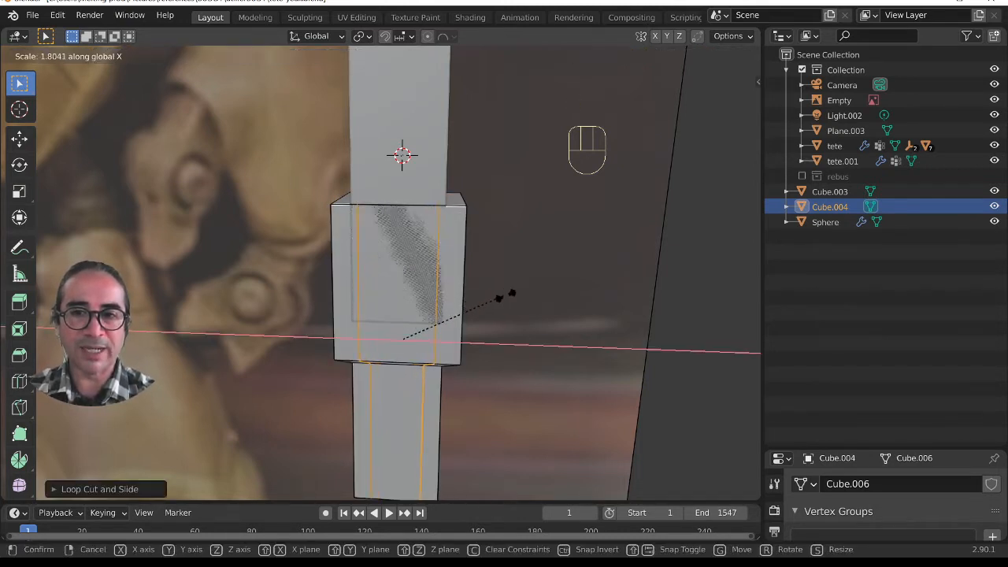
click(537, 299)
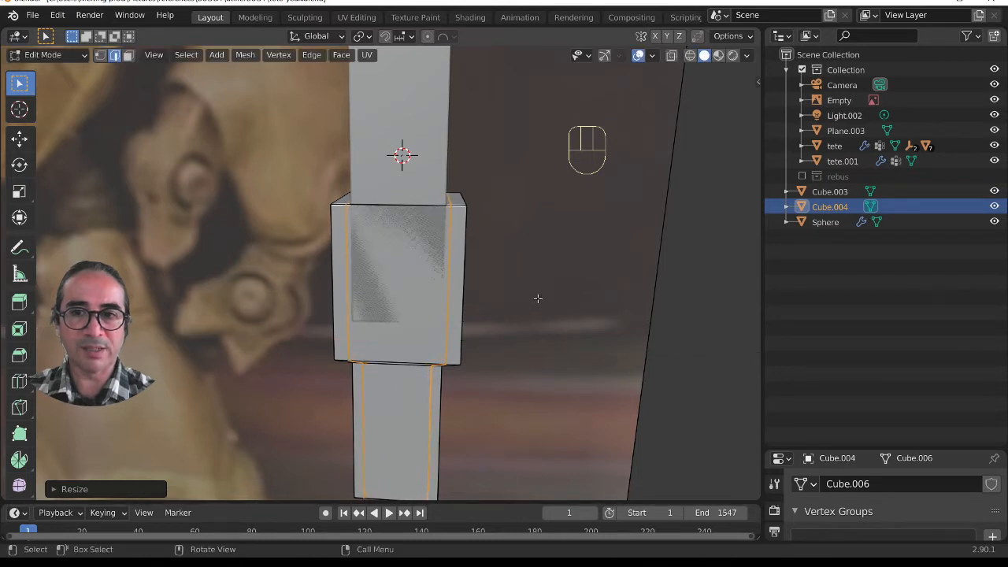
- Hide the original upper segment in Object Mode and resume mesh editing on the lower block
middle_drag(392, 187, 458, 212)
key(Tab)
click(395, 144)
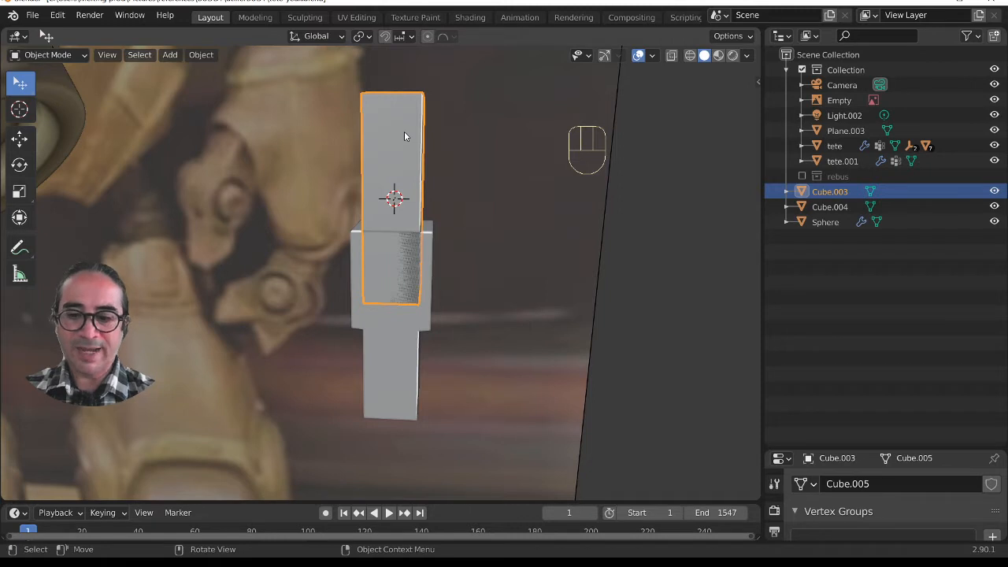
key(h)
click(397, 247)
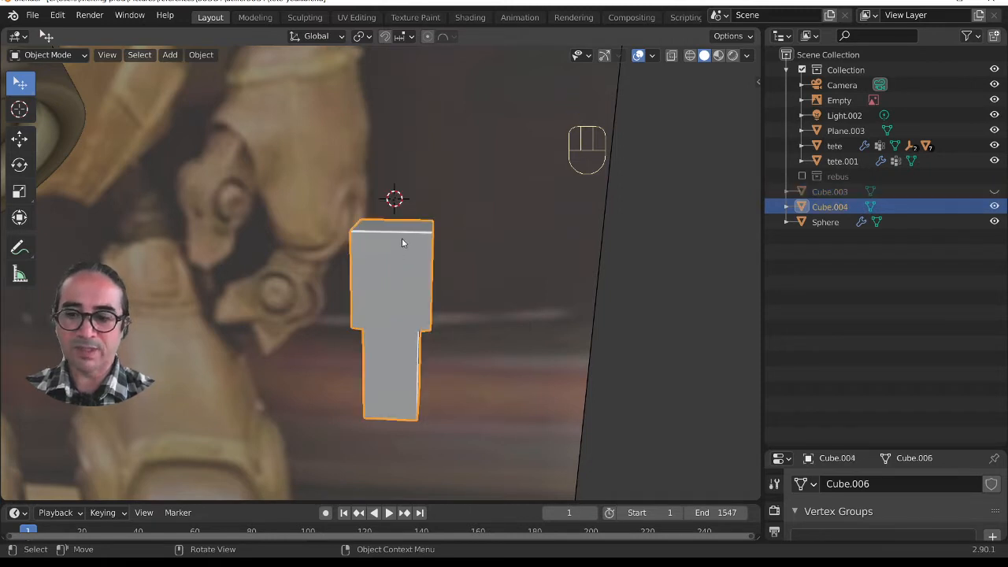
key(Tab)
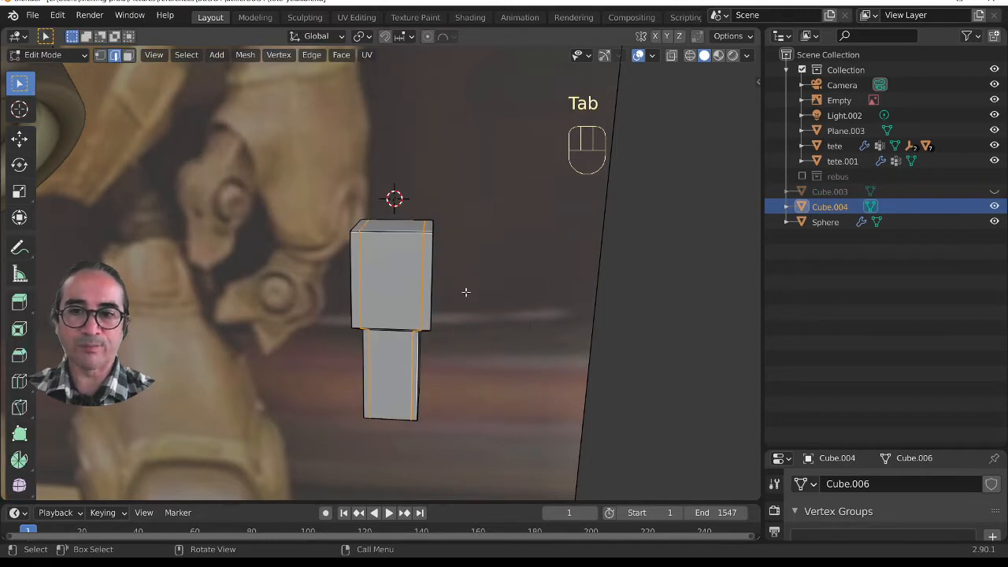
- Try a horizontal loop cut around the wider upper half, slid downward and repositioned along Z
scroll(465, 291, up, 5)
middle_drag(408, 382, 414, 399)
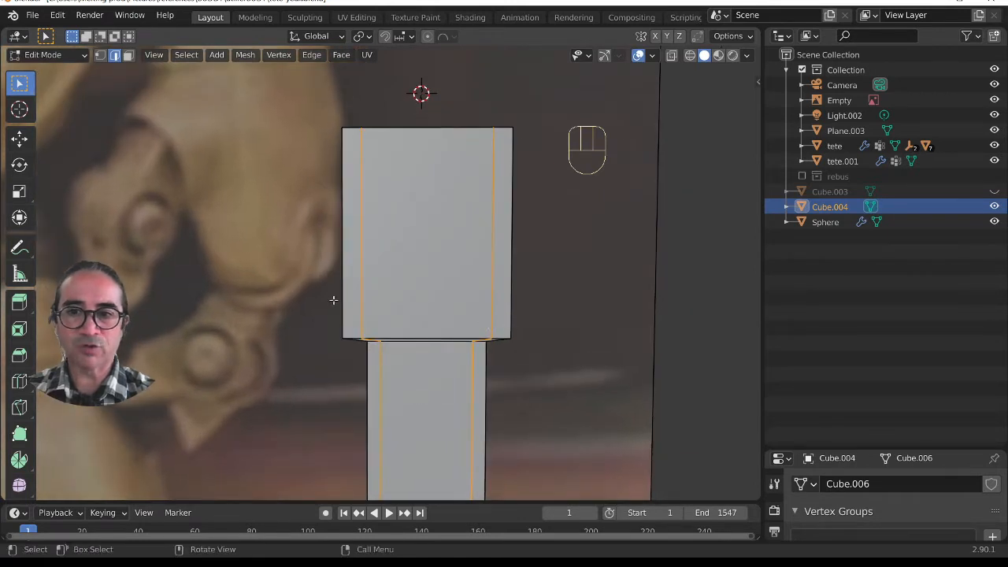
key(ctrl+r)
click(538, 286)
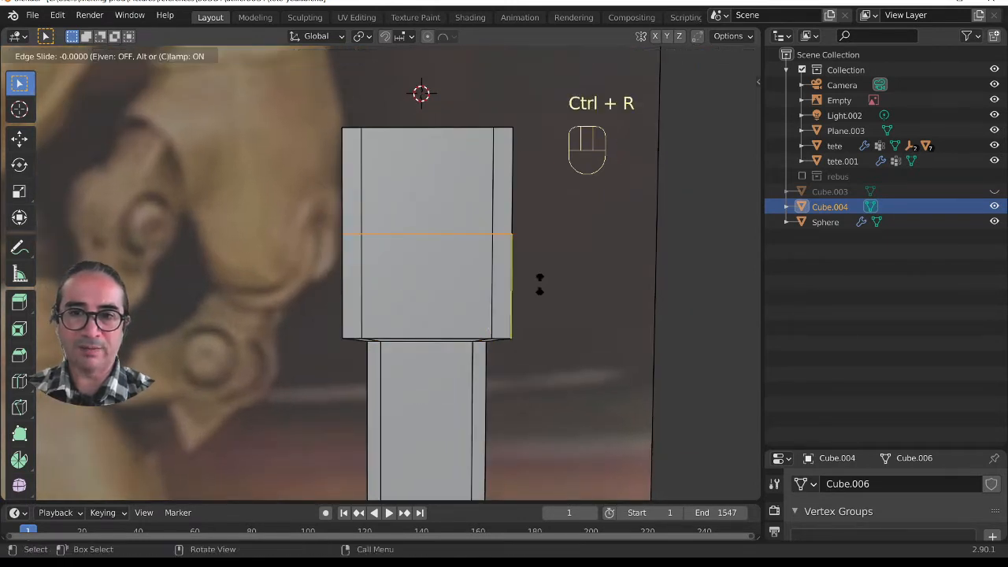
click(543, 350)
middle_drag(544, 349, 439, 342)
key(g)
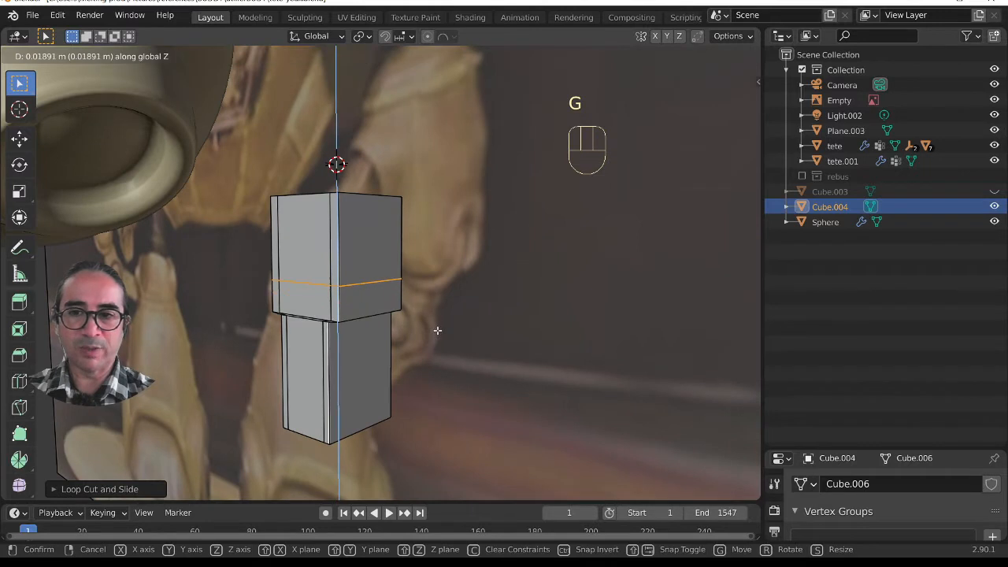
click(350, 213)
- Compare the block with the reference hand and undo the horizontal loop cut and its move
middle_drag(307, 299, 233, 239)
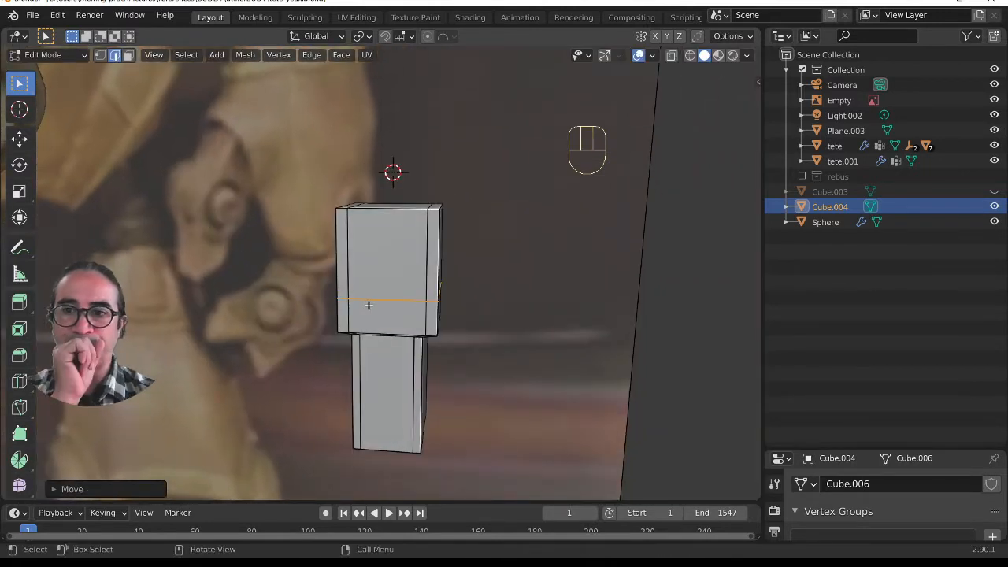
scroll(202, 270, up, 1)
middle_drag(197, 266, 147, 253)
middle_drag(352, 313, 239, 257)
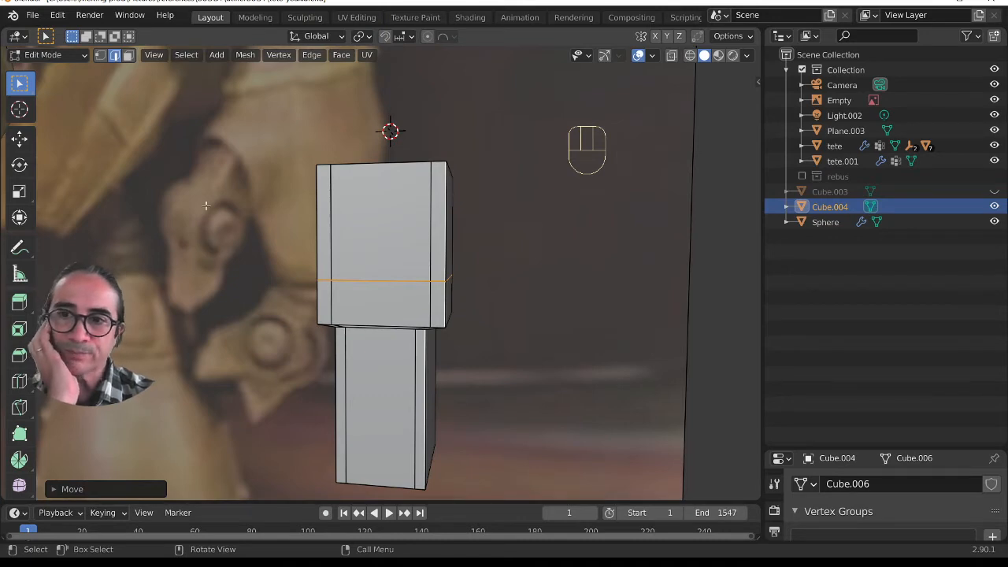
middle_drag(402, 356, 324, 273)
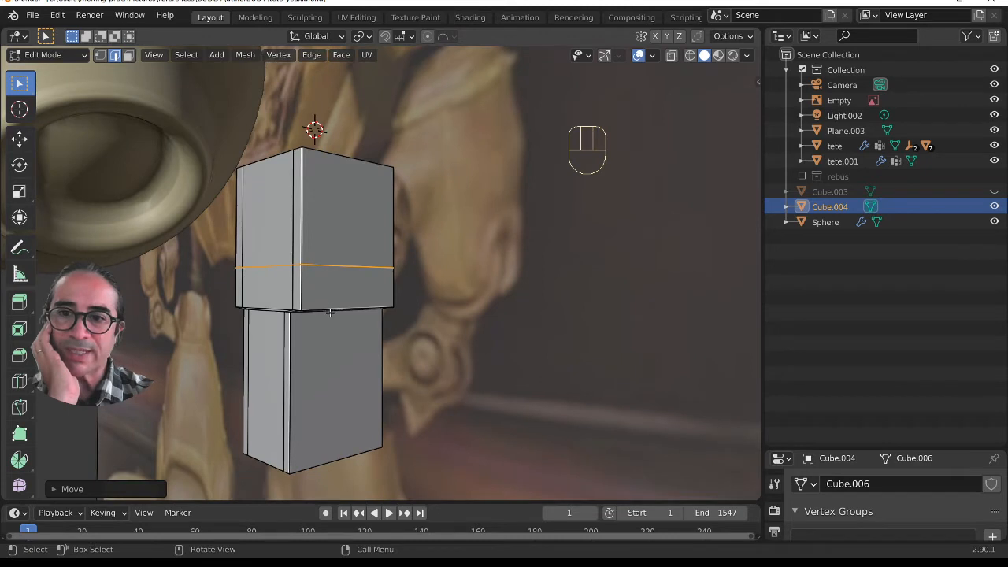
key(ctrl+z)
middle_drag(370, 366, 391, 370)
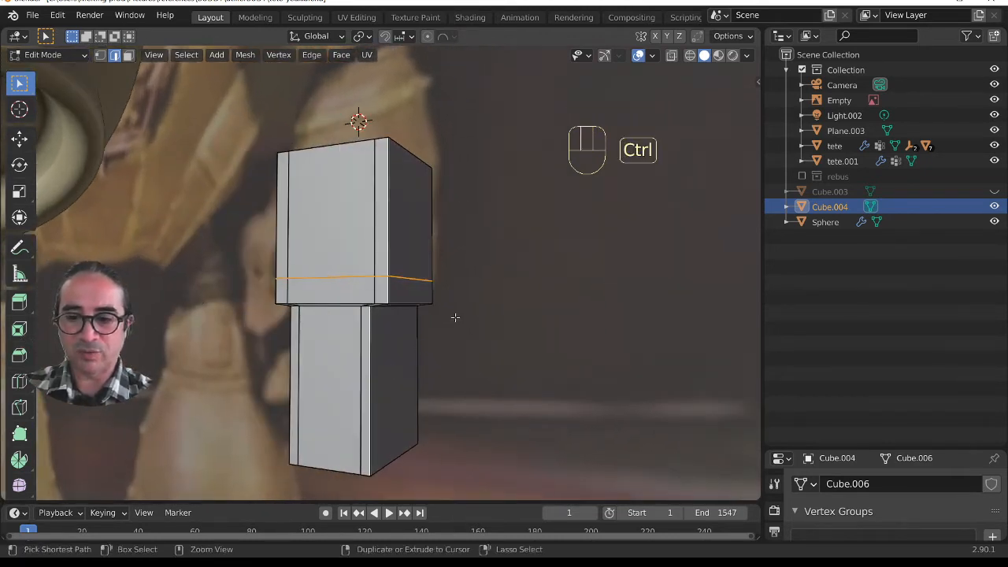
key(ctrl+z)
- Select all three top faces of the wider half in face selection mode and lower them along Z to shorten it
middle_drag(456, 317, 363, 226)
click(127, 55)
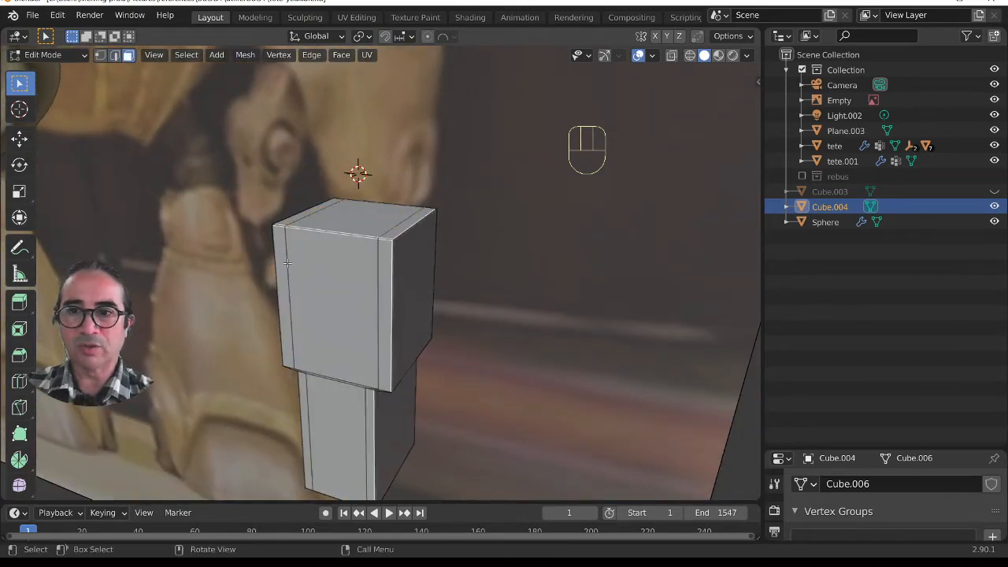
shift+click(315, 219)
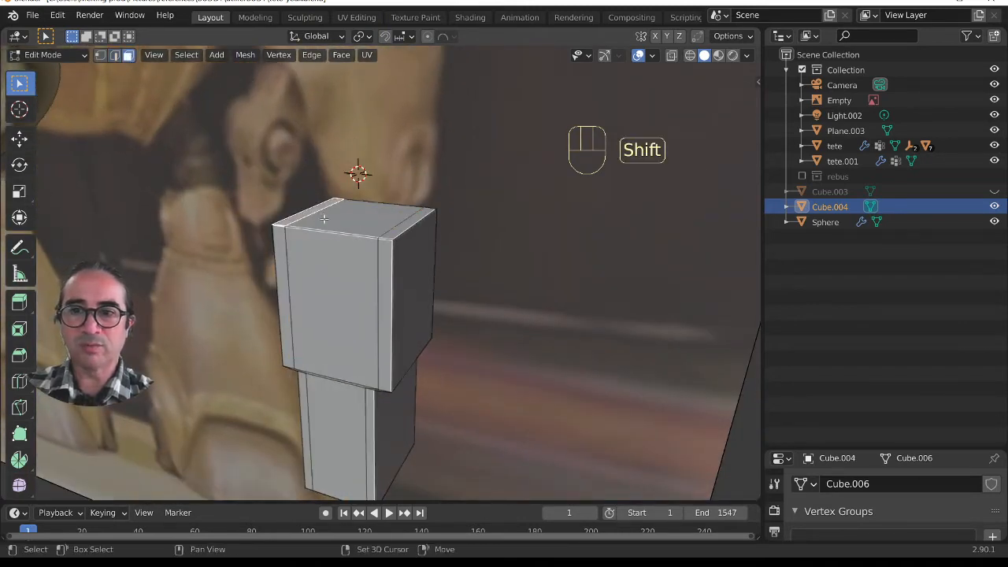
shift+click(393, 239)
middle_drag(427, 259, 326, 229)
key(g)
key(z)
click(420, 285)
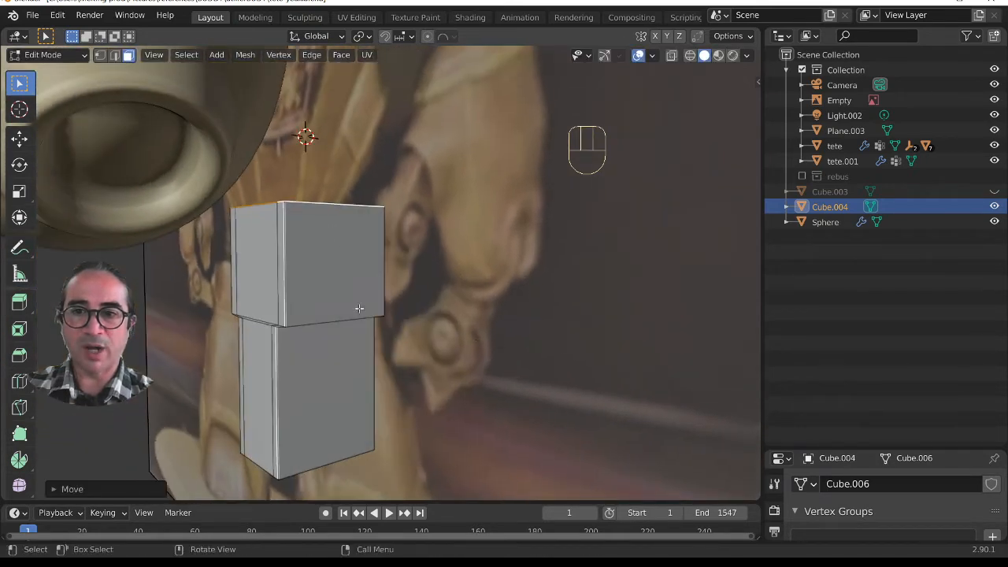
middle_drag(359, 308, 311, 248)
key(g)
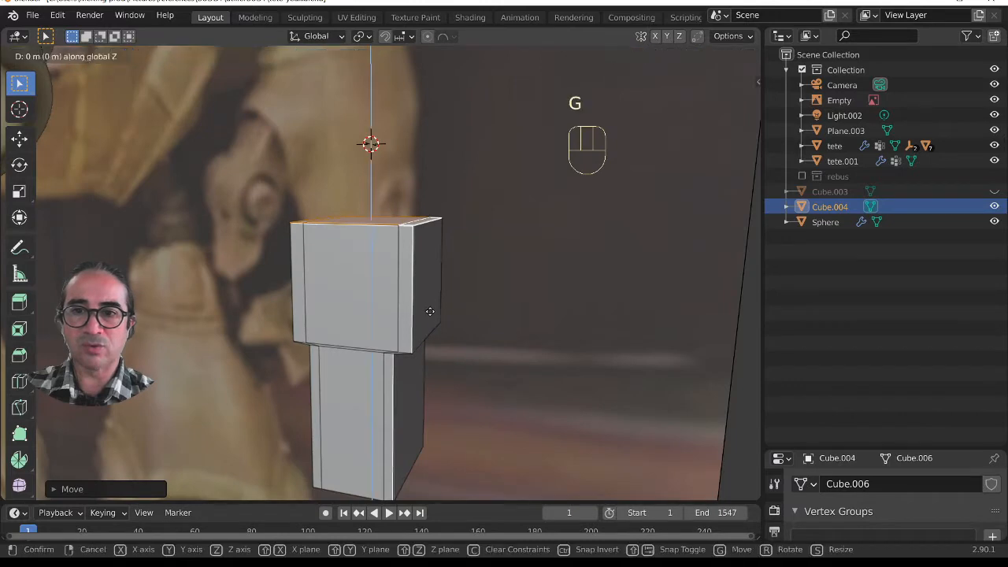
click(309, 236)
middle_drag(540, 367, 477, 322)
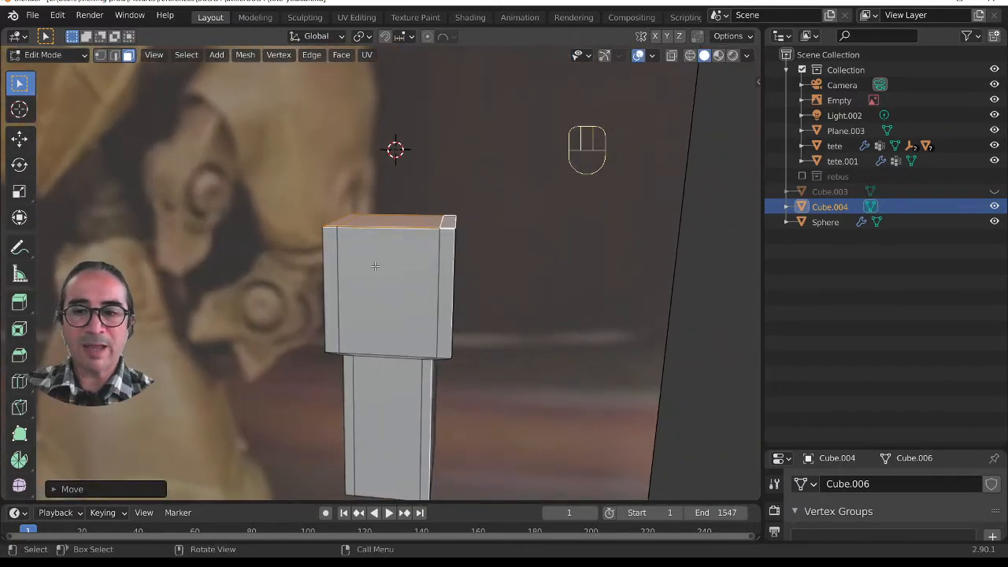
- Add a horizontal loop cut around the wider half and slide it down close to that half's bottom edge
key(ctrl+r)
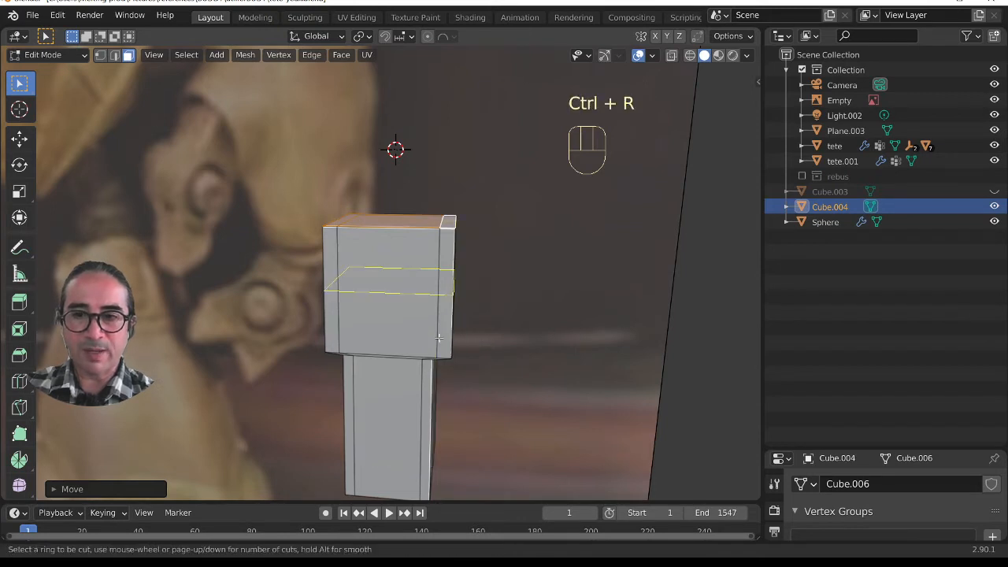
click(439, 338)
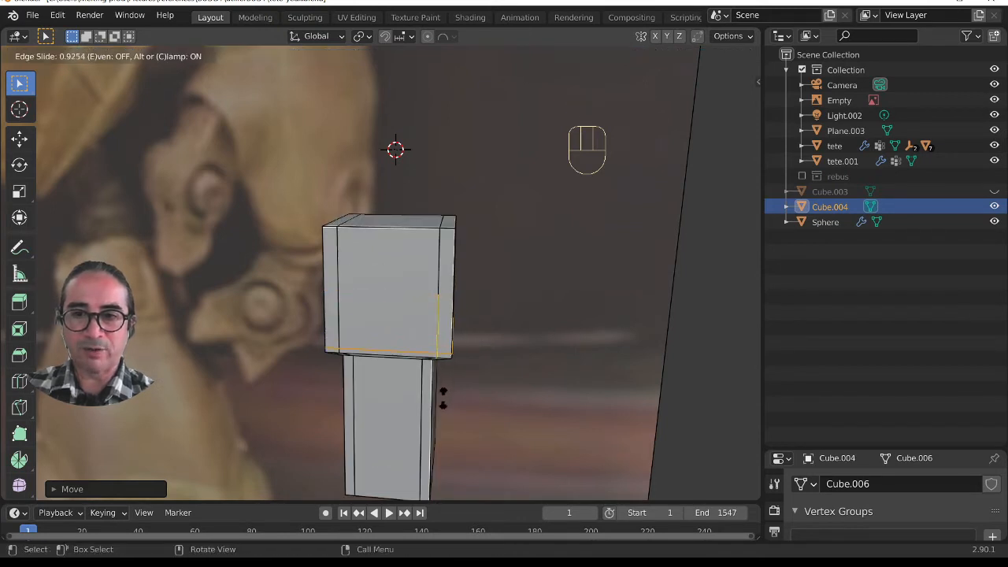
click(358, 344)
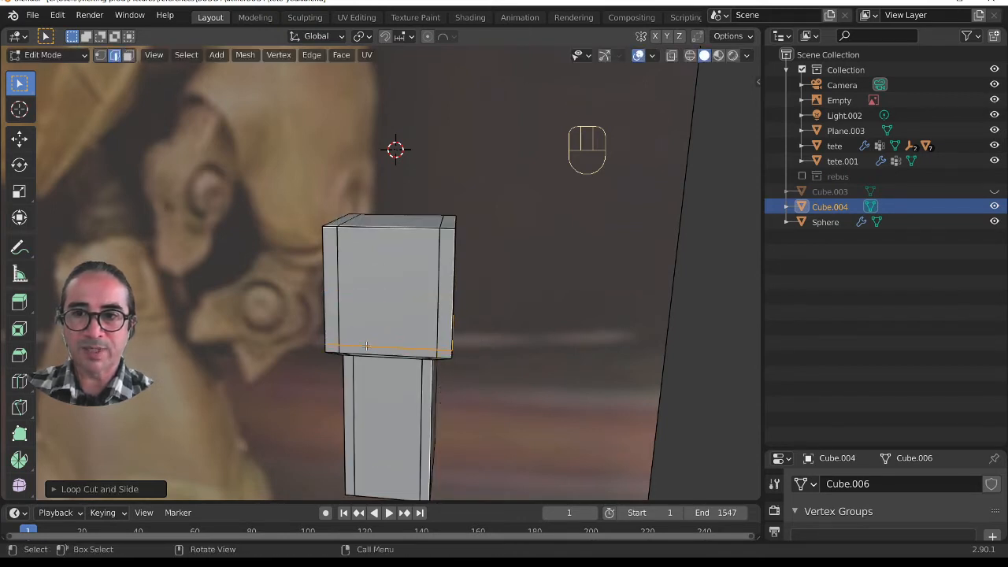
- Delete the central front, top and back faces of the wider half, leaving a thin prong on each side
click(129, 55)
click(383, 284)
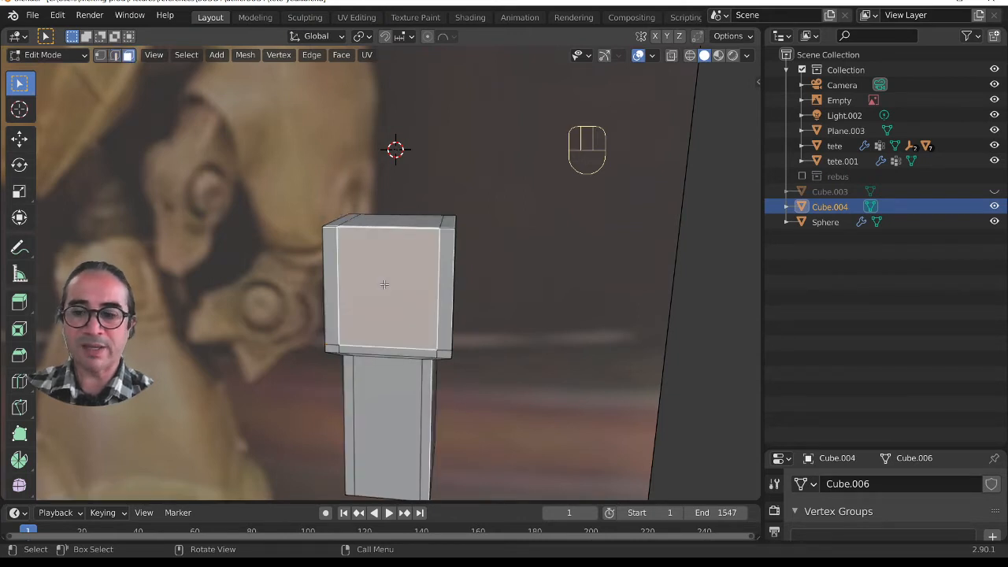
middle_drag(383, 283, 581, 303)
shift+click(416, 248)
middle_drag(416, 248, 261, 275)
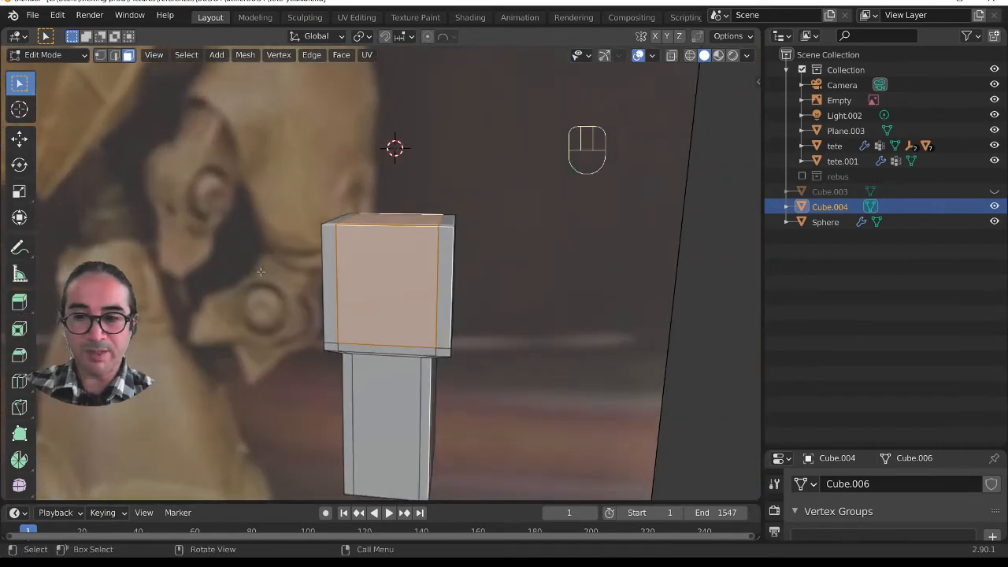
key(x)
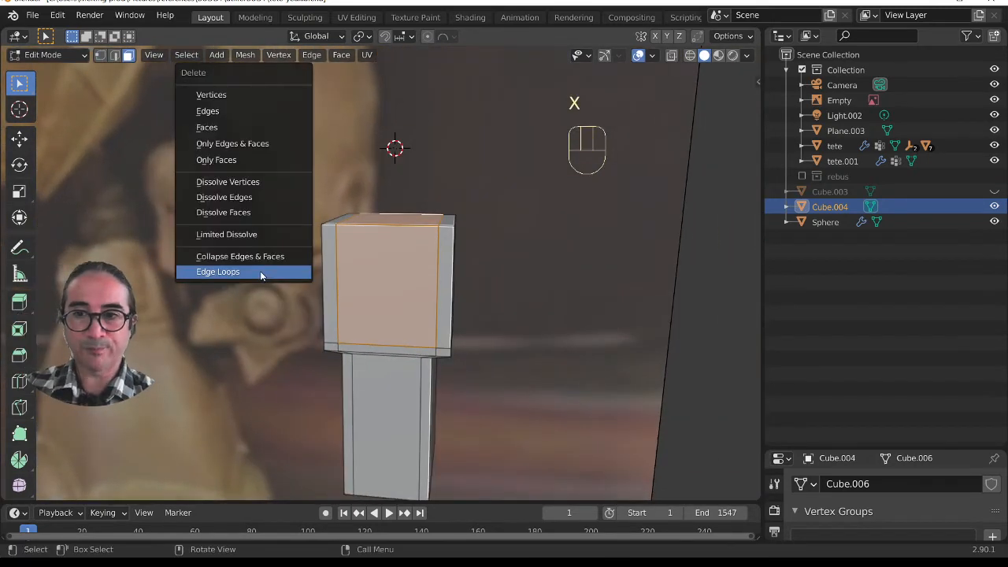
click(207, 127)
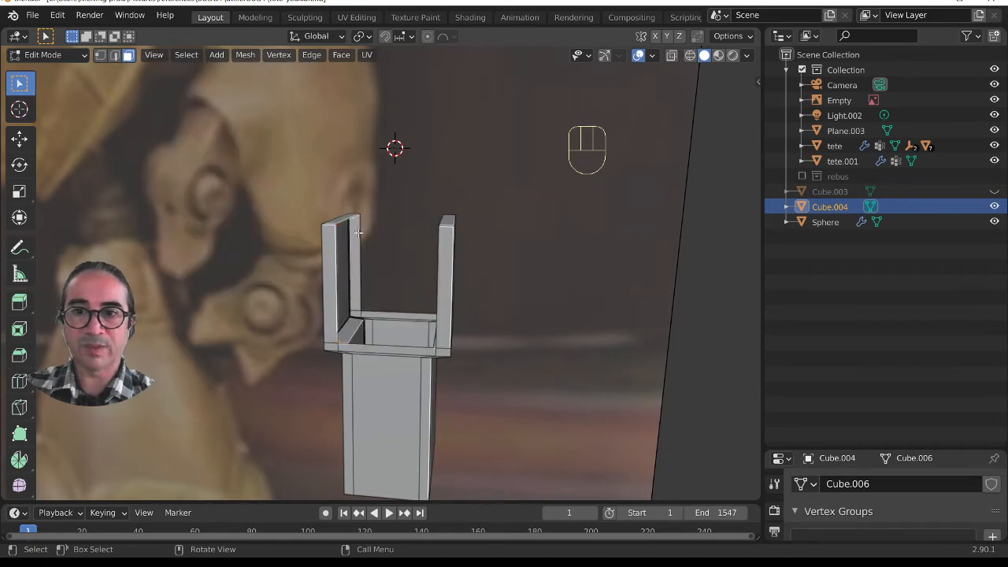
- Fill the open inner sides of both prongs and the floor between them with new faces in edge selection mode
click(114, 56)
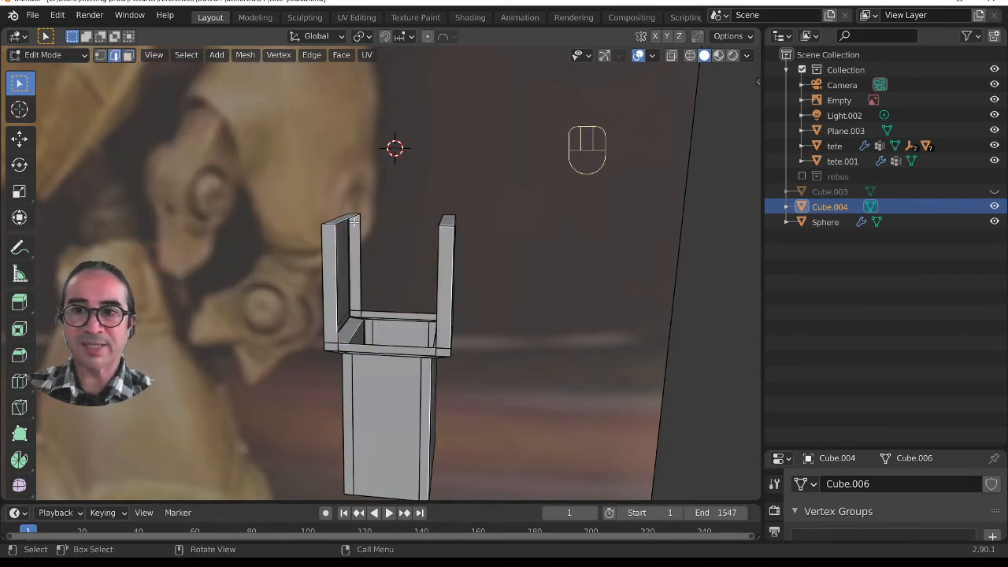
middle_drag(354, 223, 401, 197)
scroll(319, 250, up, 4)
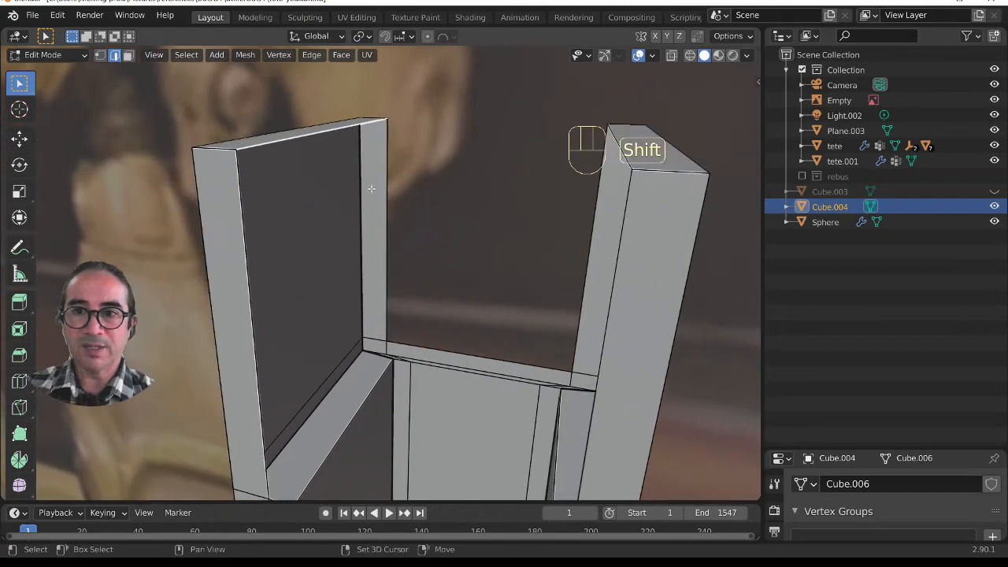
key(f)
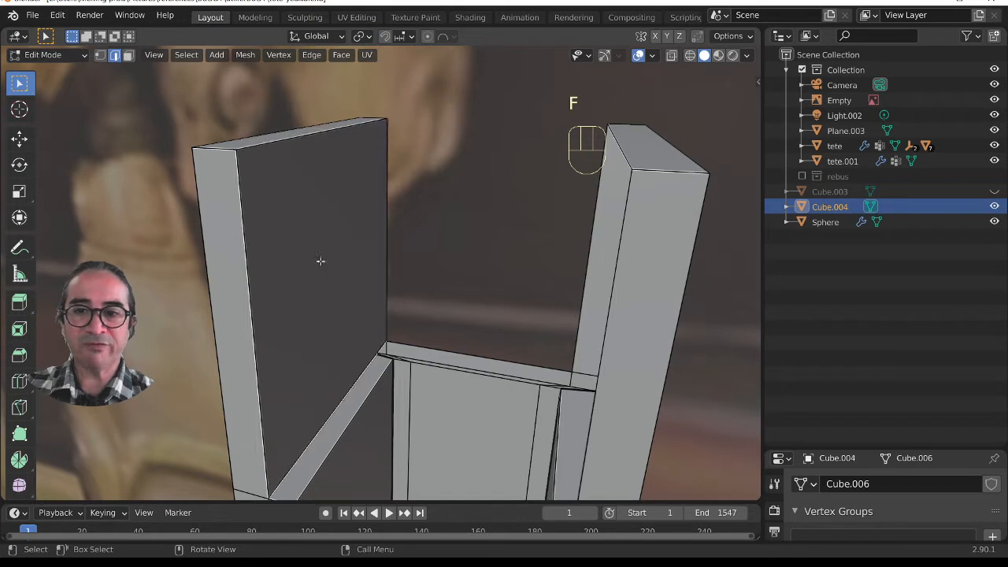
scroll(406, 367, down, 3)
key(f)
middle_drag(407, 366, 460, 362)
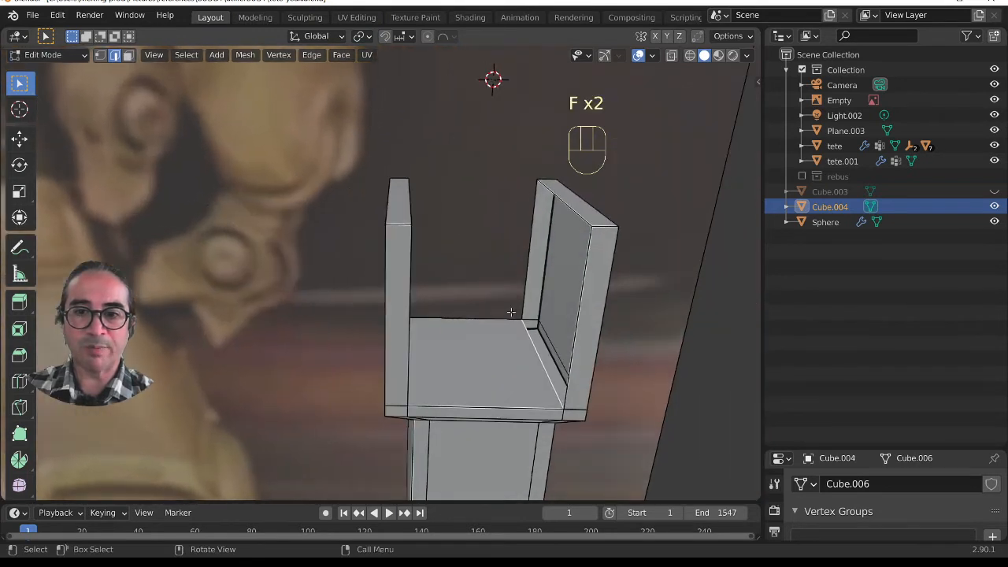
key(f)
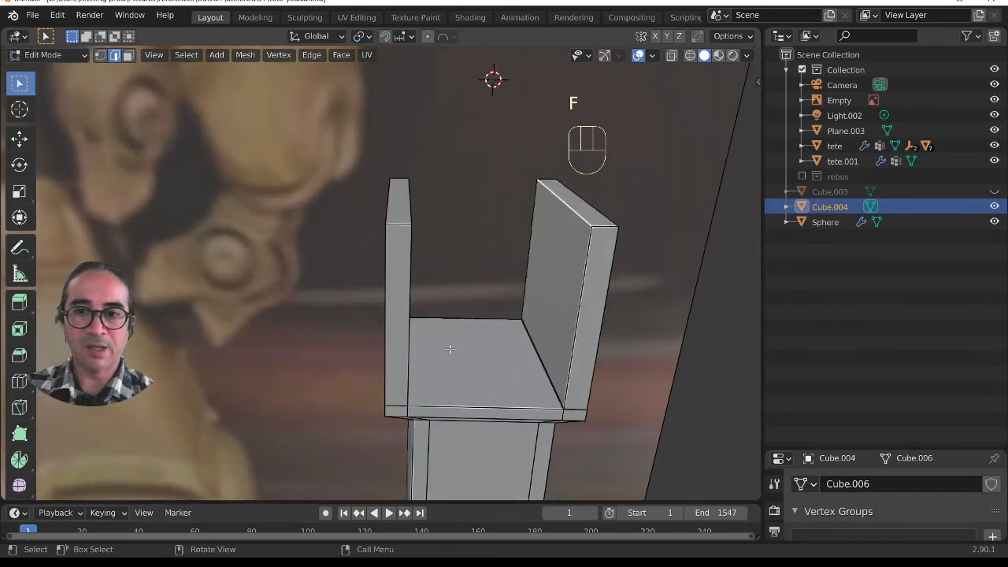
- Bevel the front and back top edges of both prongs by about 0.039 m with three segments, and leave Edit Mode
scroll(602, 298, down, 3)
middle_drag(591, 290, 492, 267)
scroll(493, 267, up, 2)
key(shift)
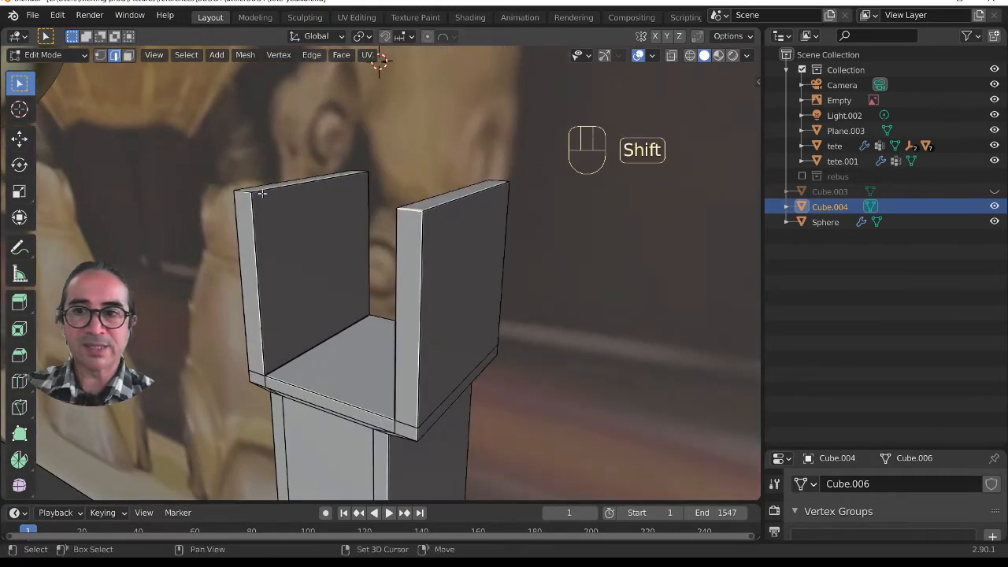
shift+click(244, 190)
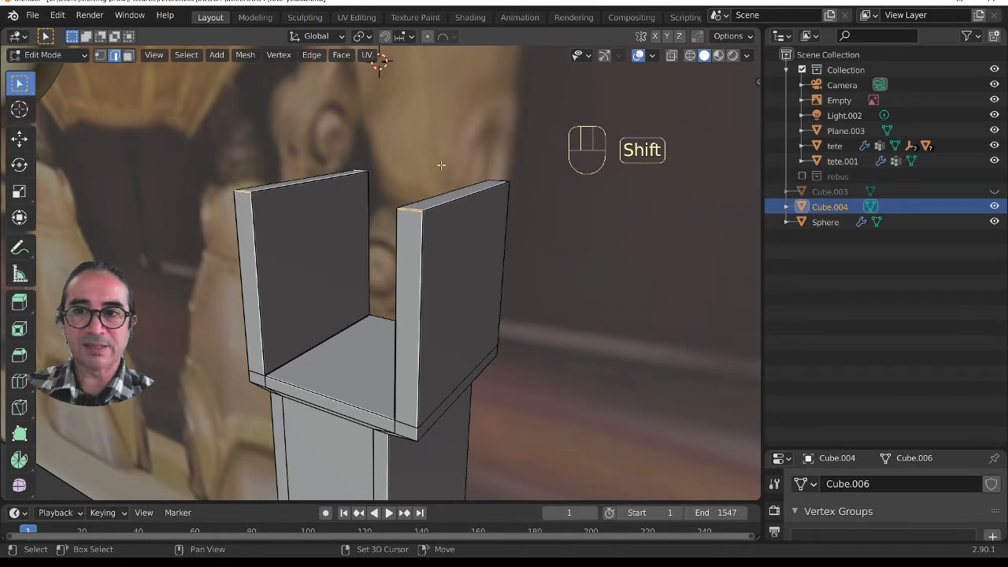
shift+click(497, 181)
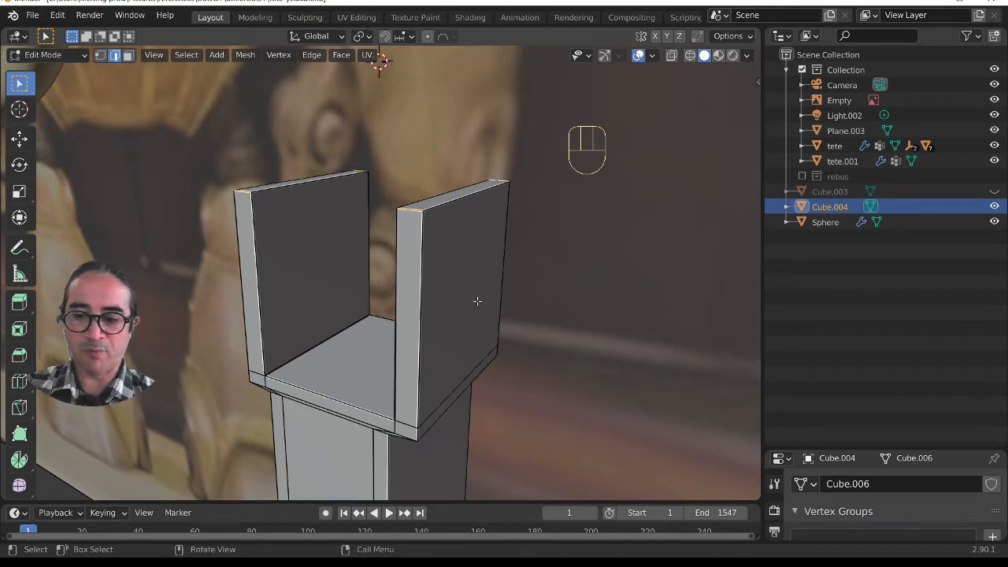
key(ctrl+b)
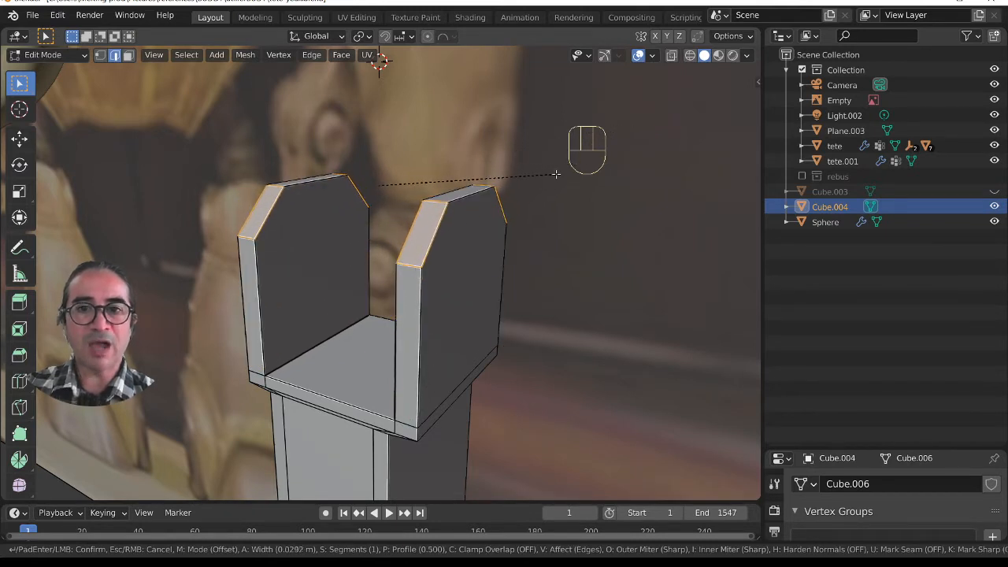
scroll(556, 174, up, 1)
scroll(555, 174, up, 1)
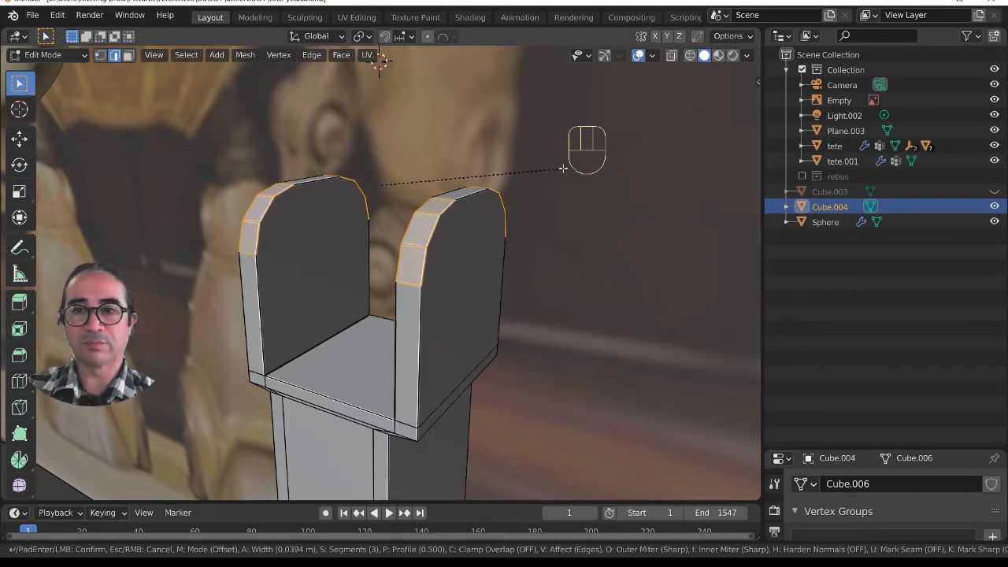
click(562, 167)
mouse_move(486, 371)
middle_down()
mouse_move(462, 373)
mouse_move(564, 368)
mouse_move(407, 367)
mouse_move(493, 372)
middle_up()
key(Tab)
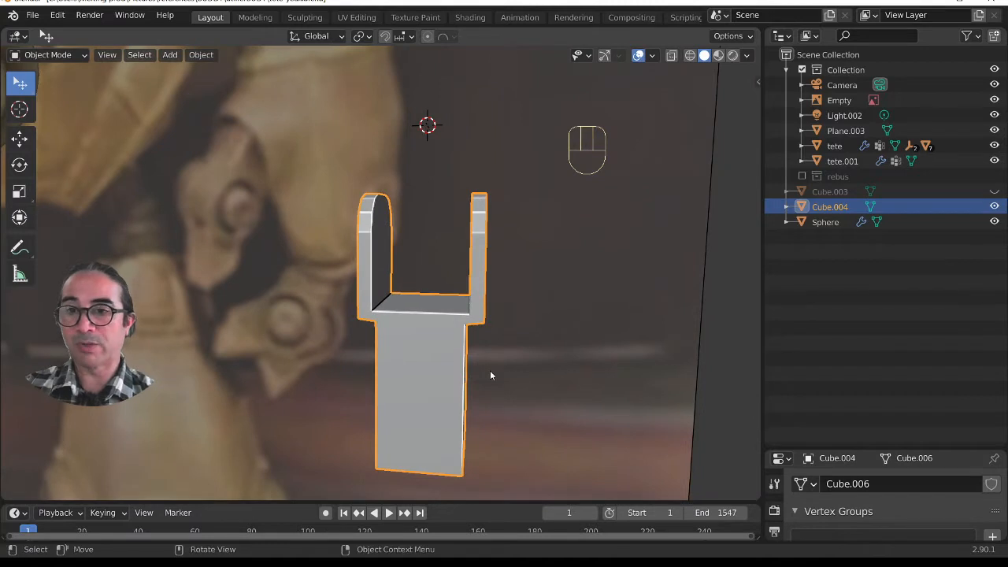
- Extrude the outer side faces of both prongs and scale them along X by about 1.21 to thicken the prongs outward
scroll(519, 362, up, 3)
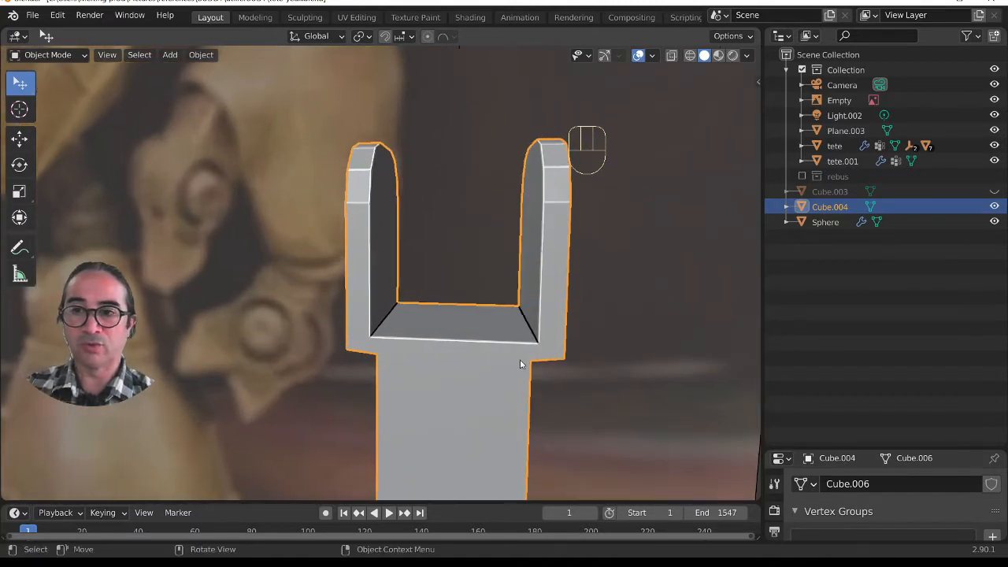
scroll(506, 312, down, 2)
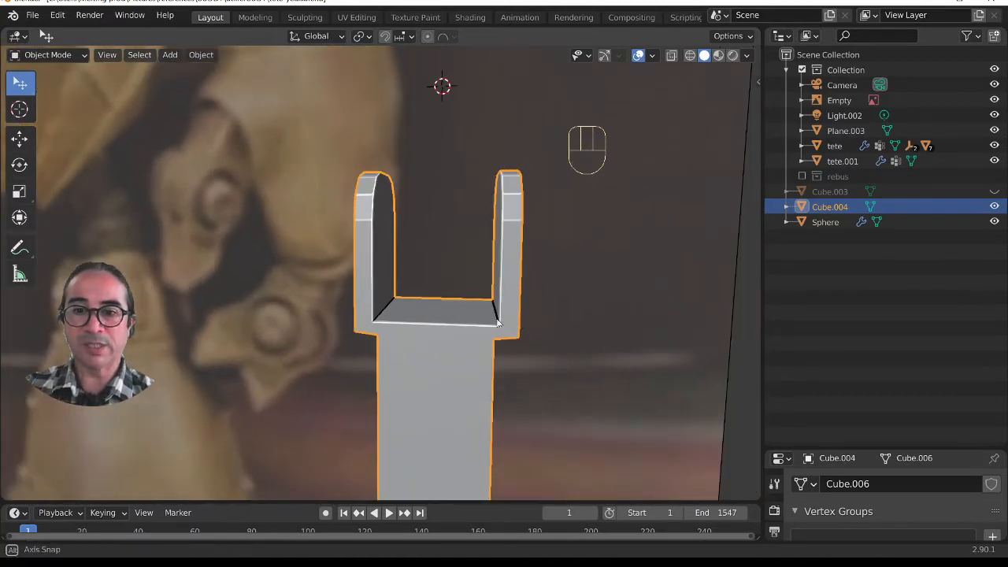
middle_drag(506, 312, 431, 307)
key(Tab)
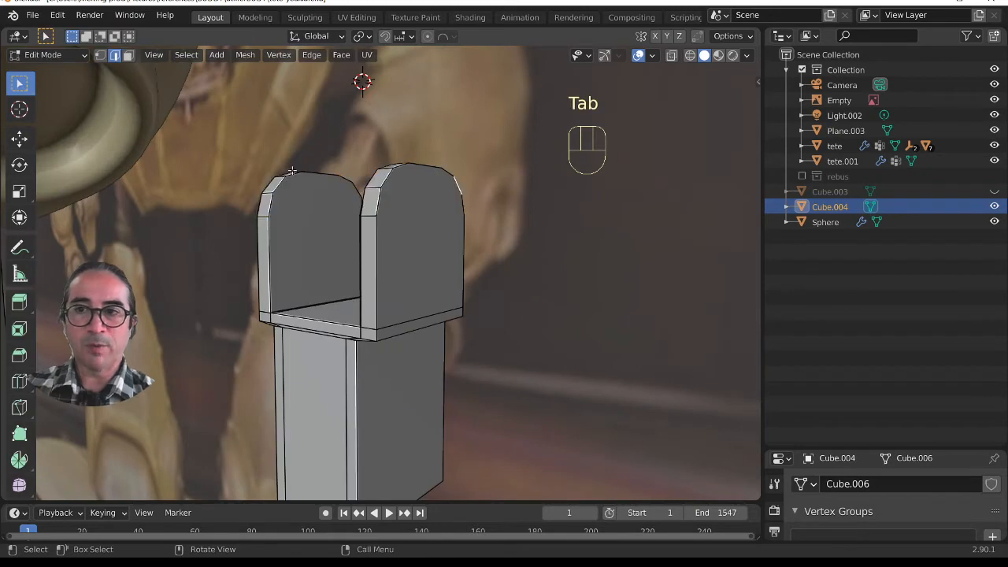
click(128, 56)
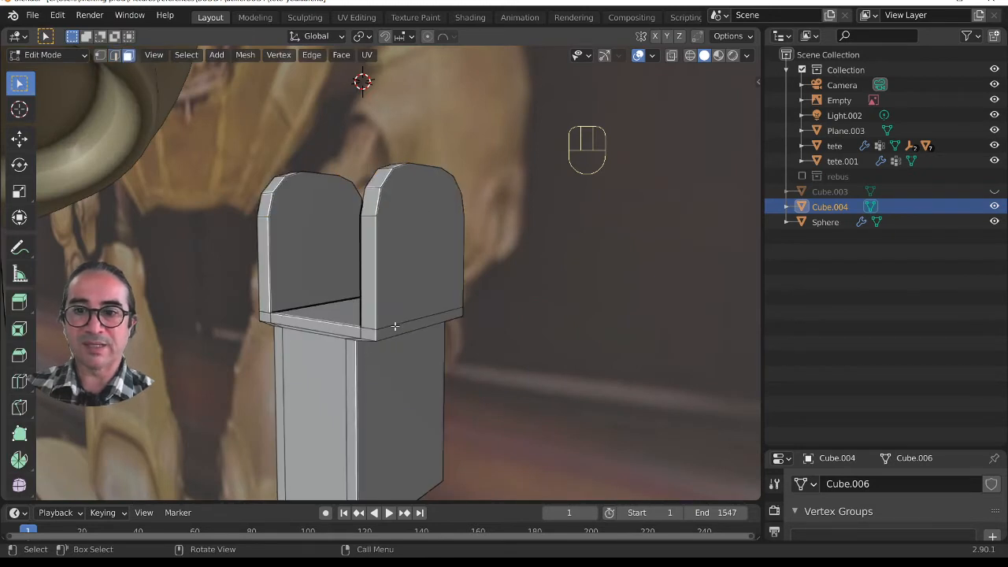
click(394, 326)
middle_drag(366, 360, 426, 351)
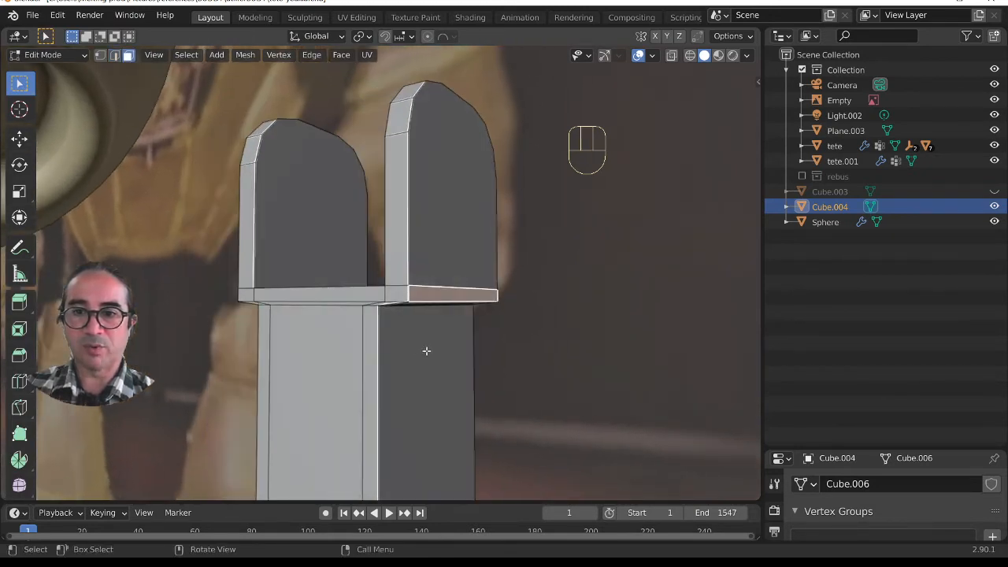
scroll(426, 351, up, 3)
shift+click(498, 273)
scroll(466, 339, down, 4)
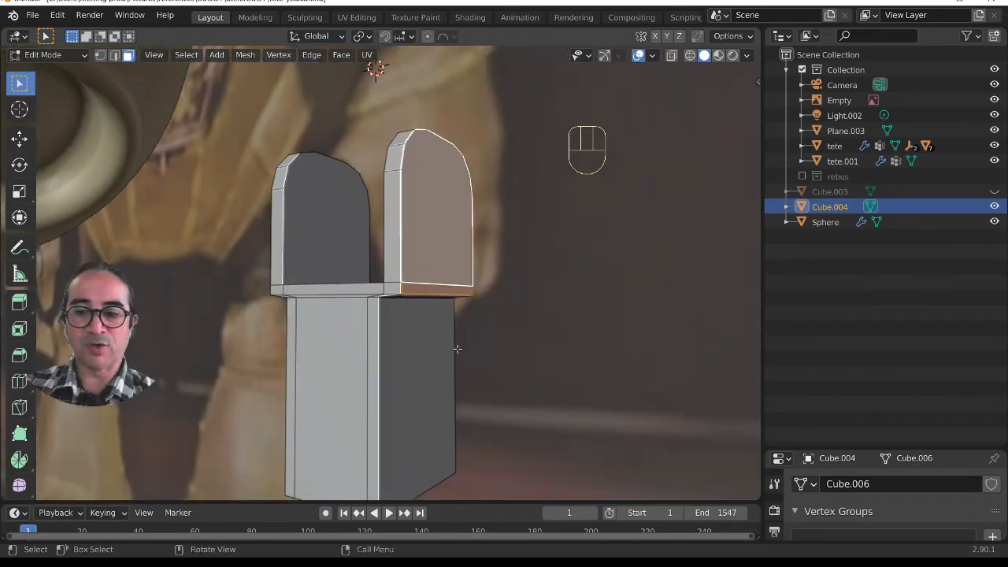
middle_drag(407, 357, 402, 400)
shift+click(472, 307)
shift+click(476, 277)
key(e)
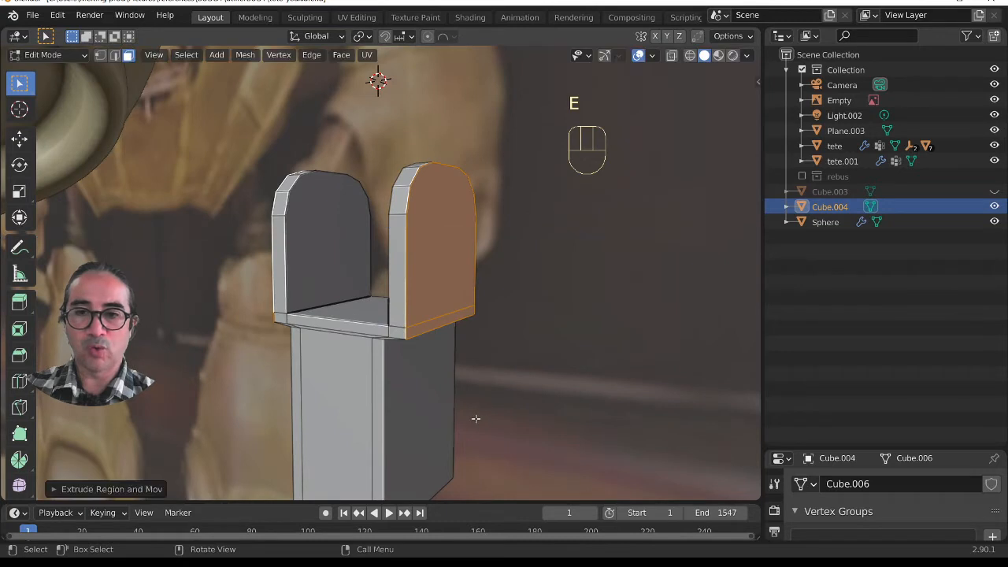
key(s)
key(x)
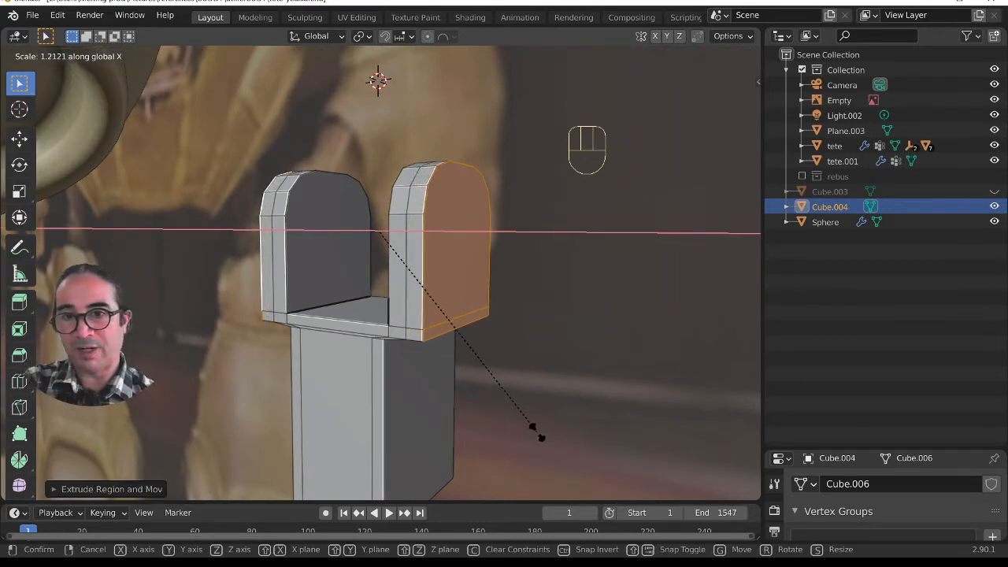
click(533, 432)
- Try to bevel the lower front and back edges of the extruded prong sides with three segments, and undo the bevel
scroll(437, 375, up, 3)
middle_drag(436, 374, 388, 295)
click(115, 54)
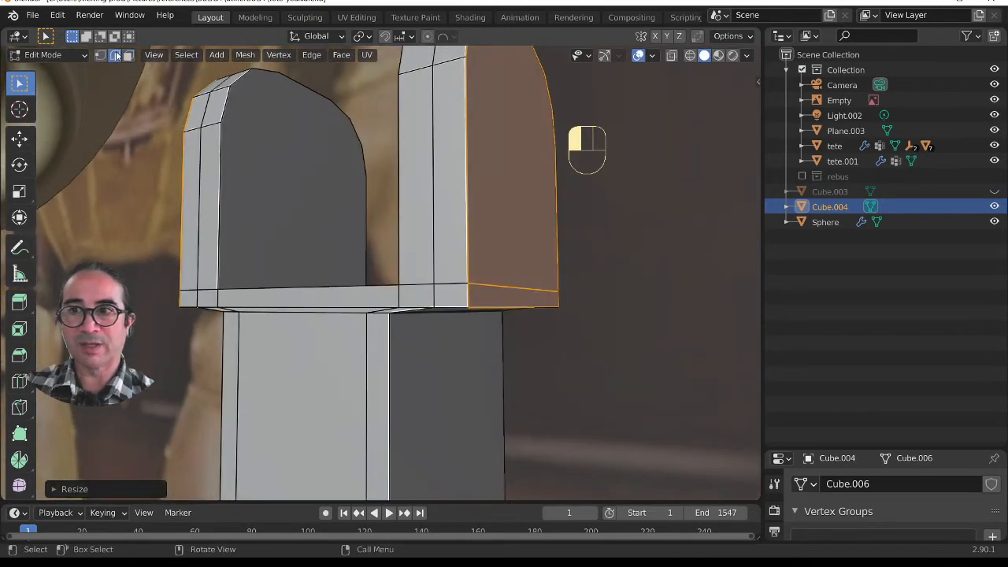
click(469, 311)
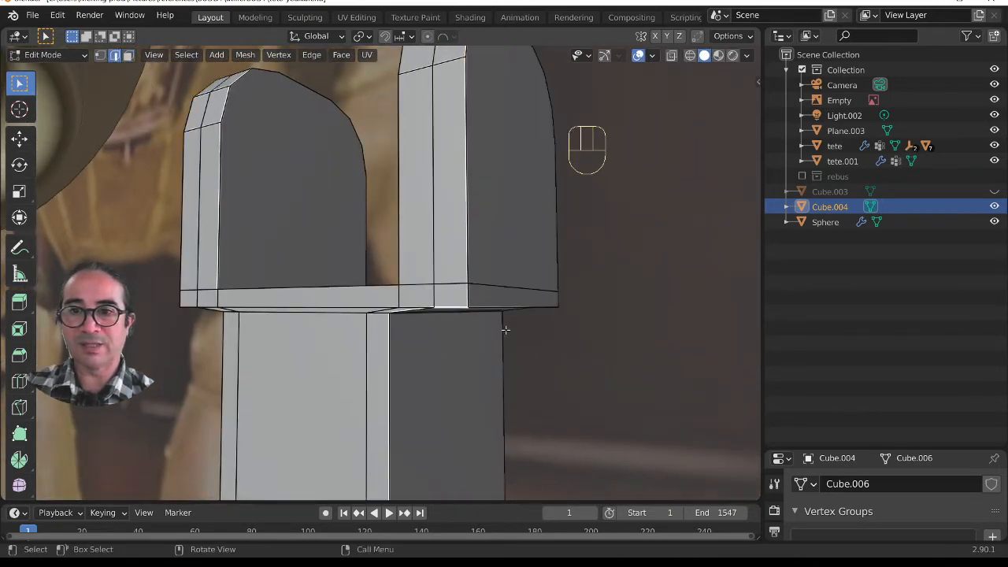
shift+middle_drag(505, 329, 225, 282)
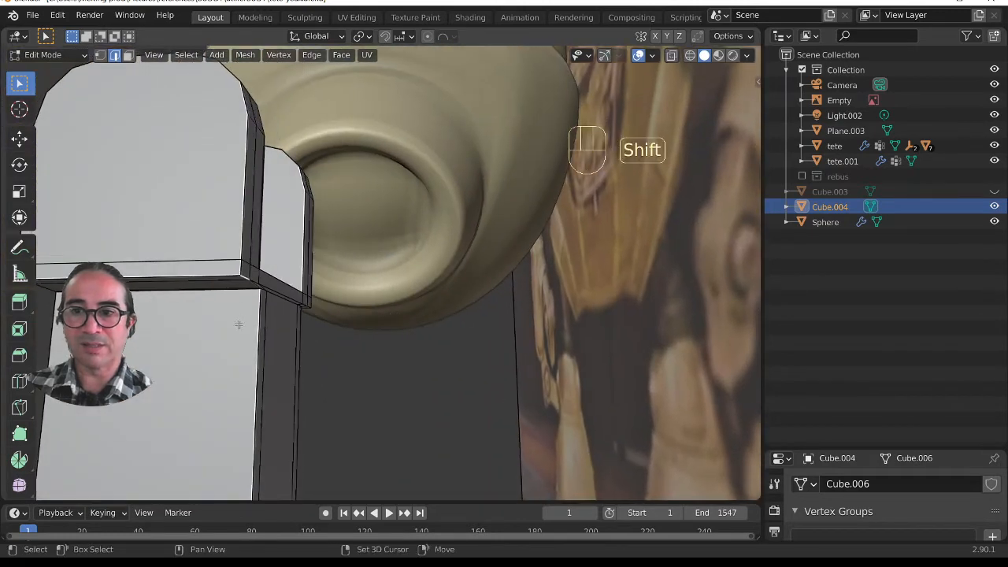
shift+middle_drag(238, 325, 522, 353)
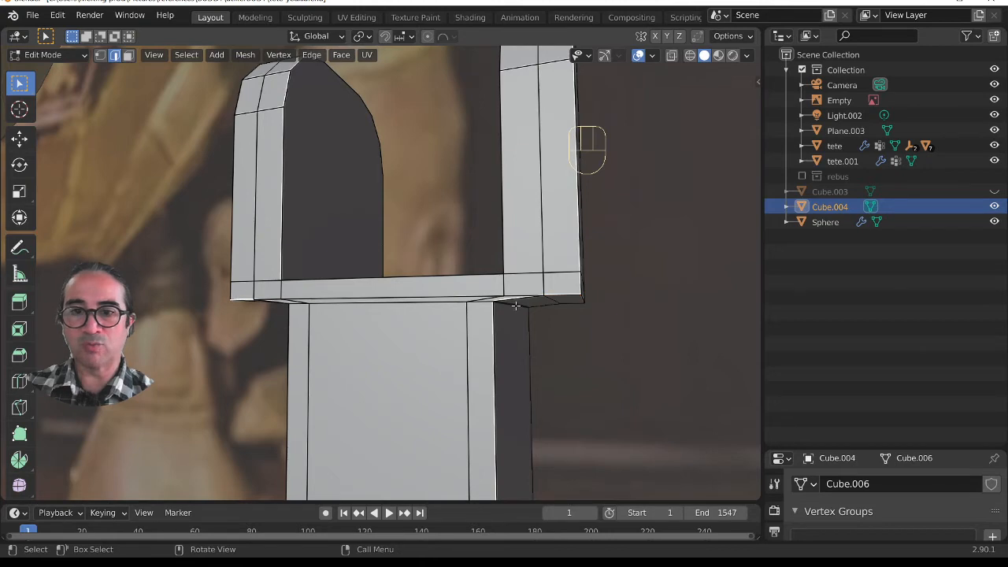
key(shift)
shift+middle_drag(561, 350, 150, 326)
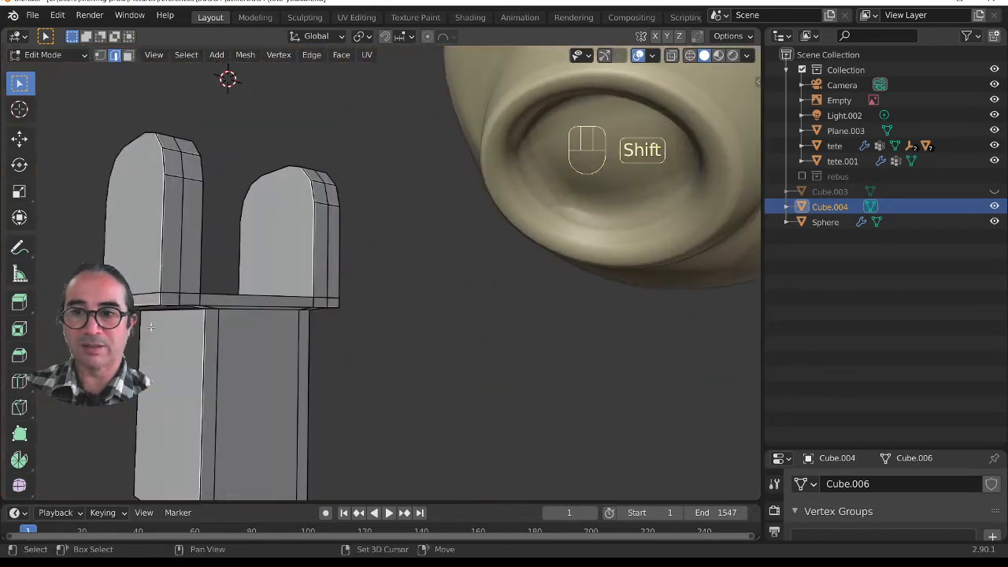
middle_drag(336, 304, 448, 410)
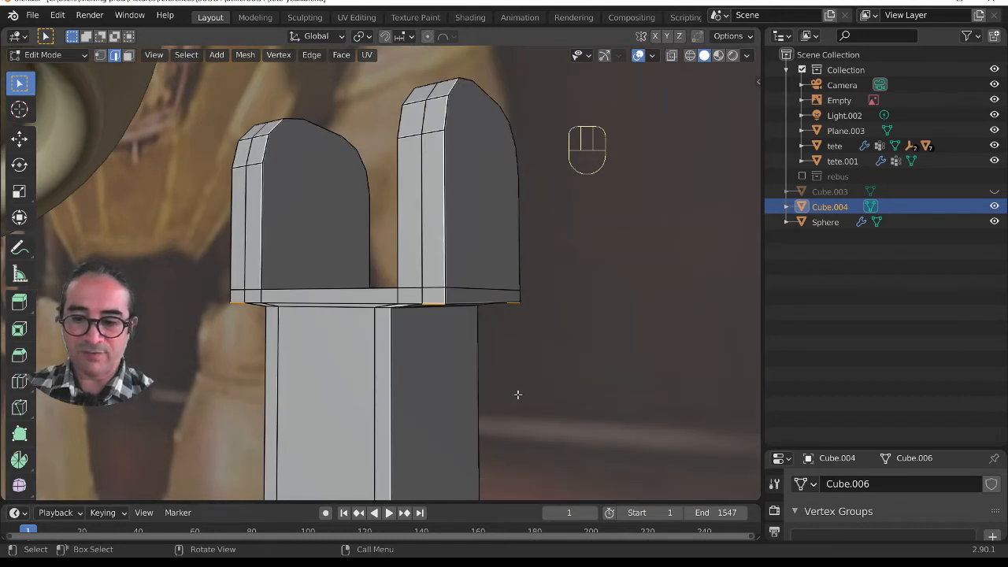
key(ctrl+b)
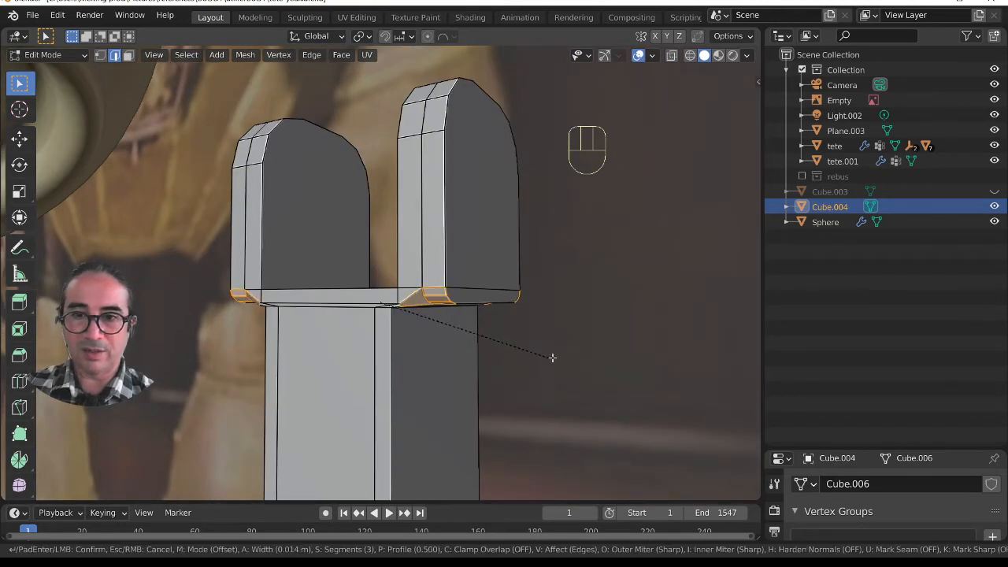
click(545, 358)
middle_drag(545, 357, 480, 378)
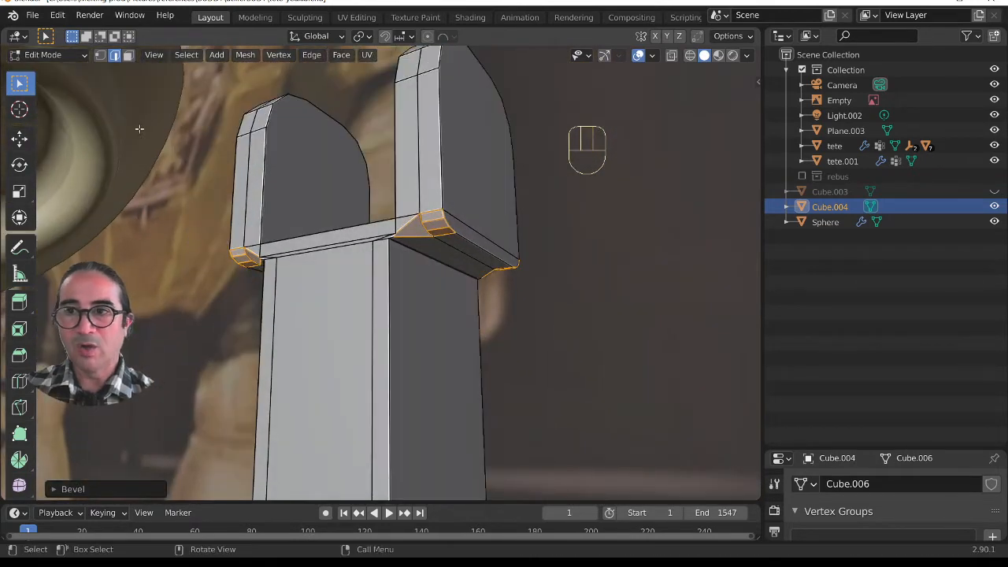
key(ctrl+z)
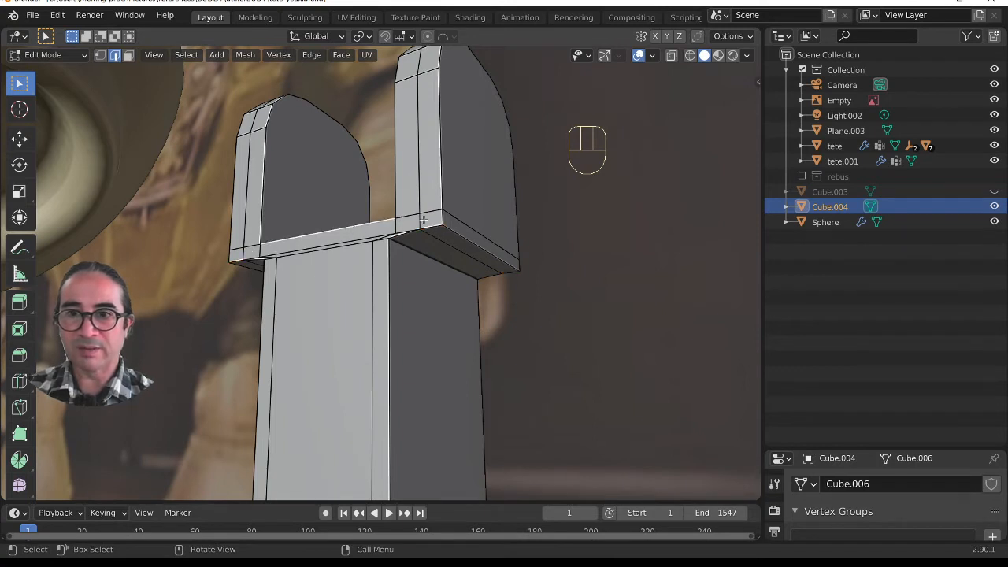
- Select the horizontal edge loop around the fork's base and raise it along Z to make the base taller
key(space)
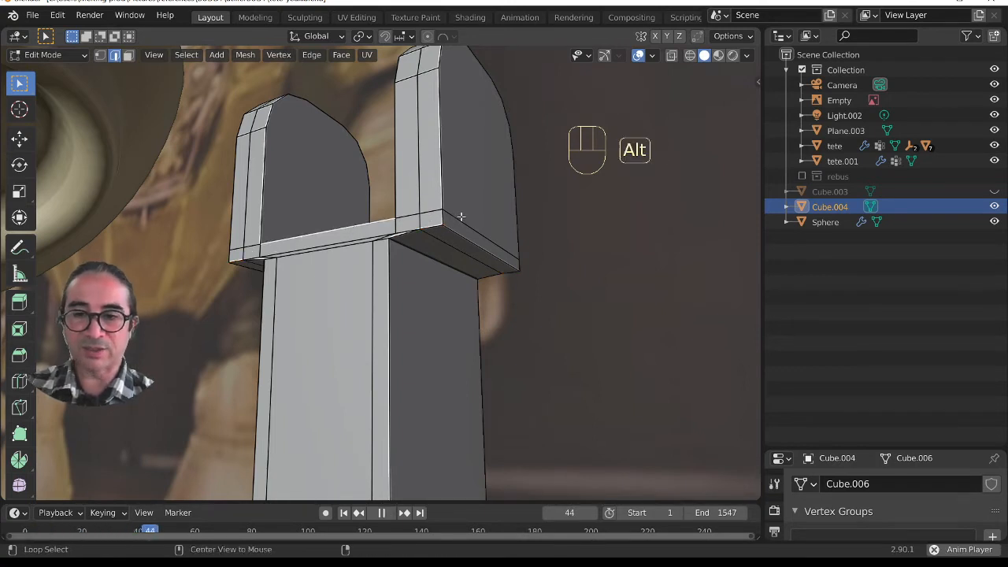
alt+shift+click(460, 216)
key(space)
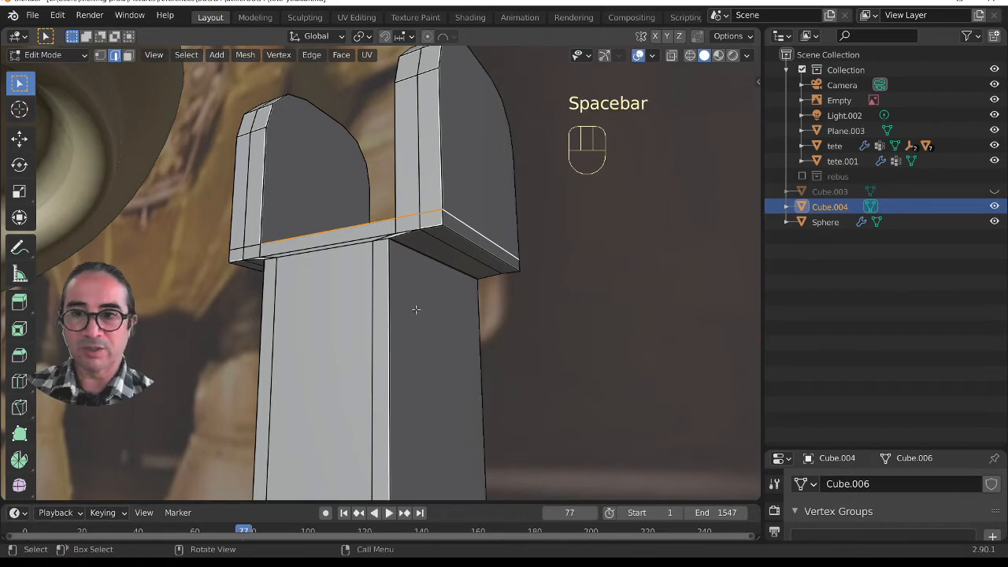
middle_drag(416, 309, 549, 320)
scroll(371, 313, up, 4)
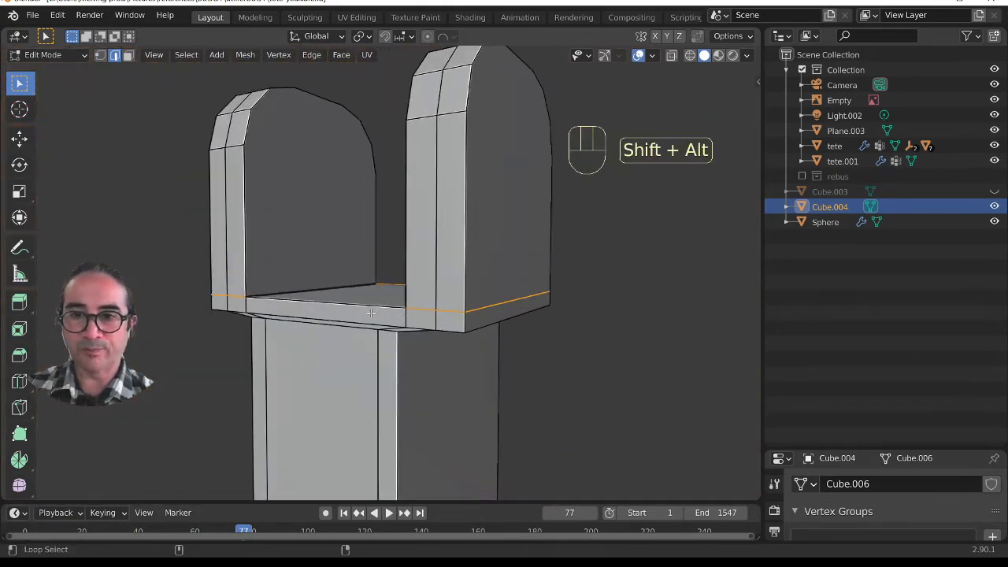
key(g)
key(z)
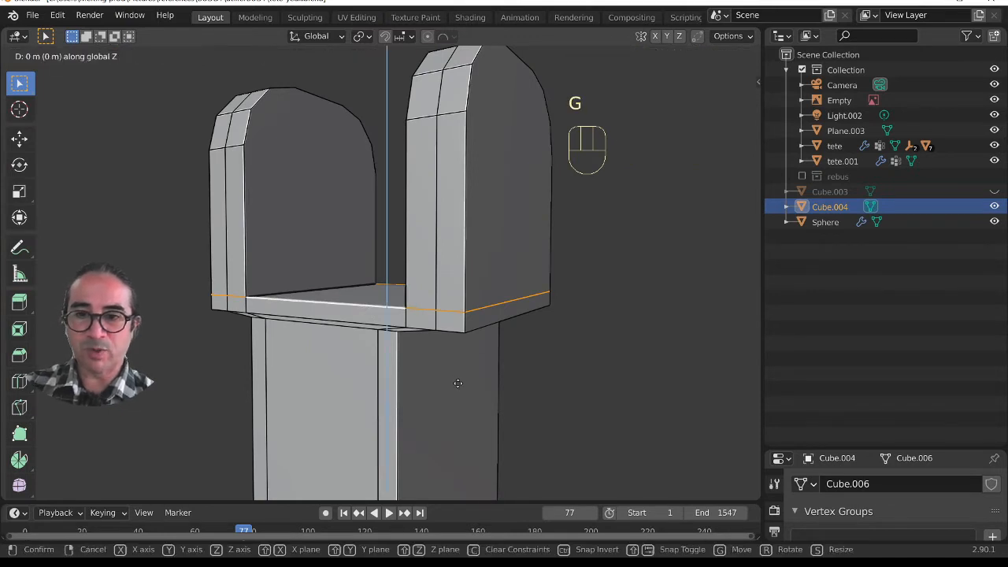
click(423, 337)
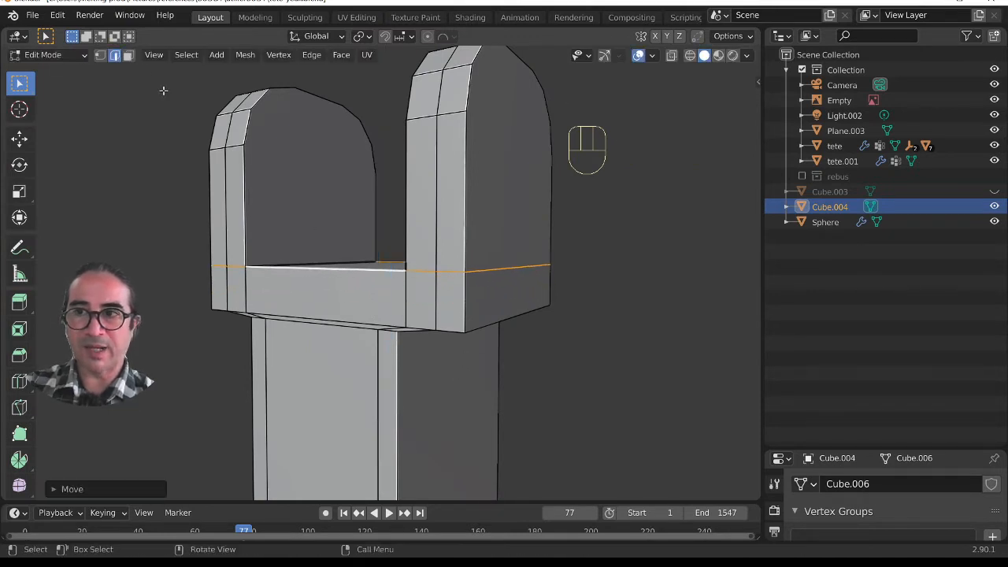
click(128, 56)
click(443, 335)
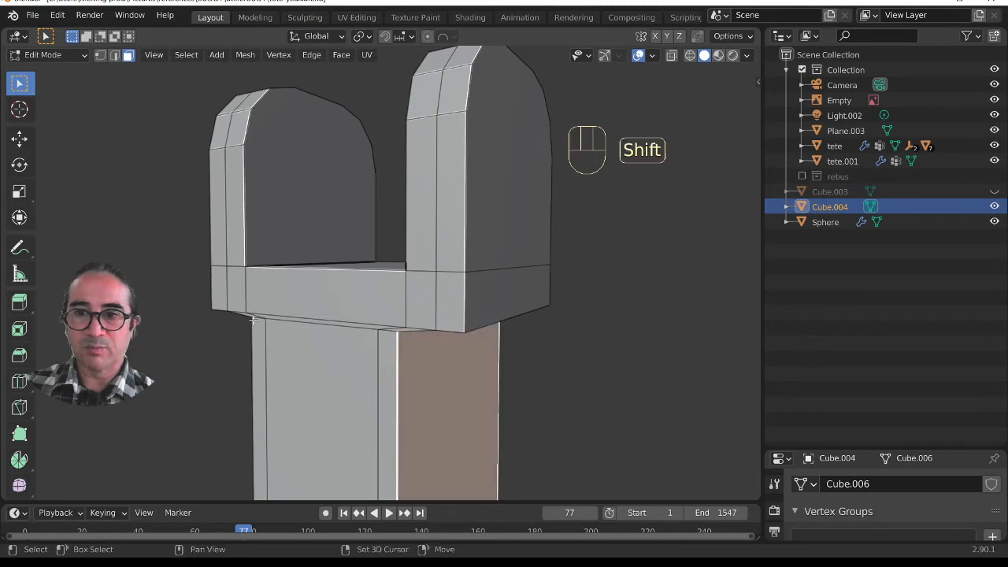
click(115, 55)
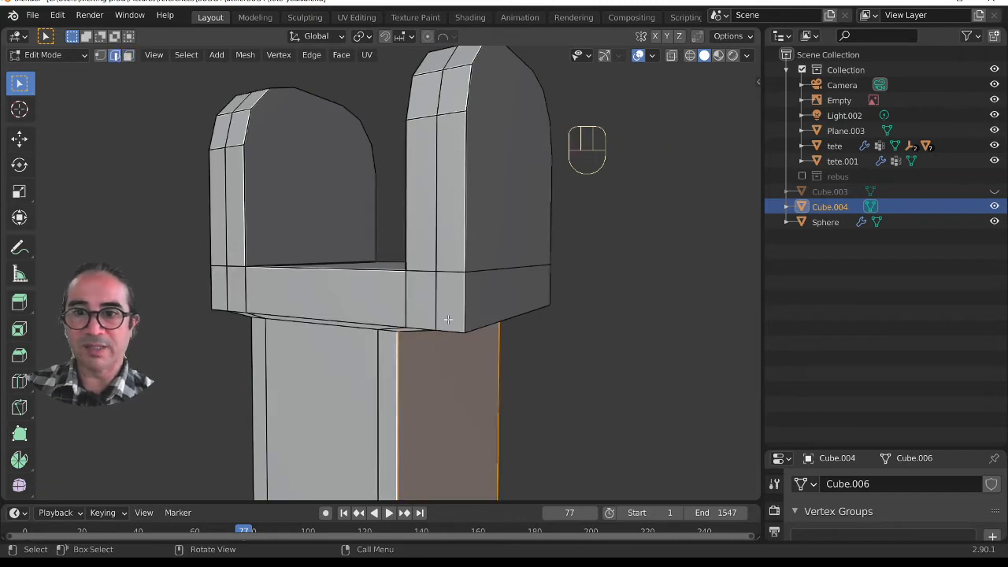
key(alt+a)
- Select the lower front and back edges of both prong sides, bevel them with three segments, and check the shape in Object Mode
middle_drag(347, 326, 322, 303)
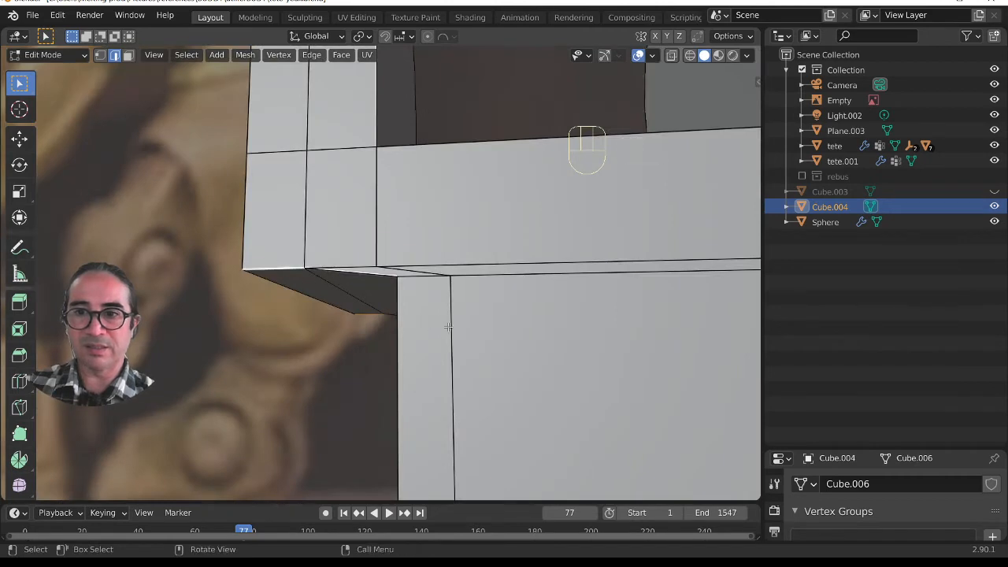
scroll(446, 326, down, 10)
middle_drag(479, 348, 443, 365)
scroll(443, 362, up, 4)
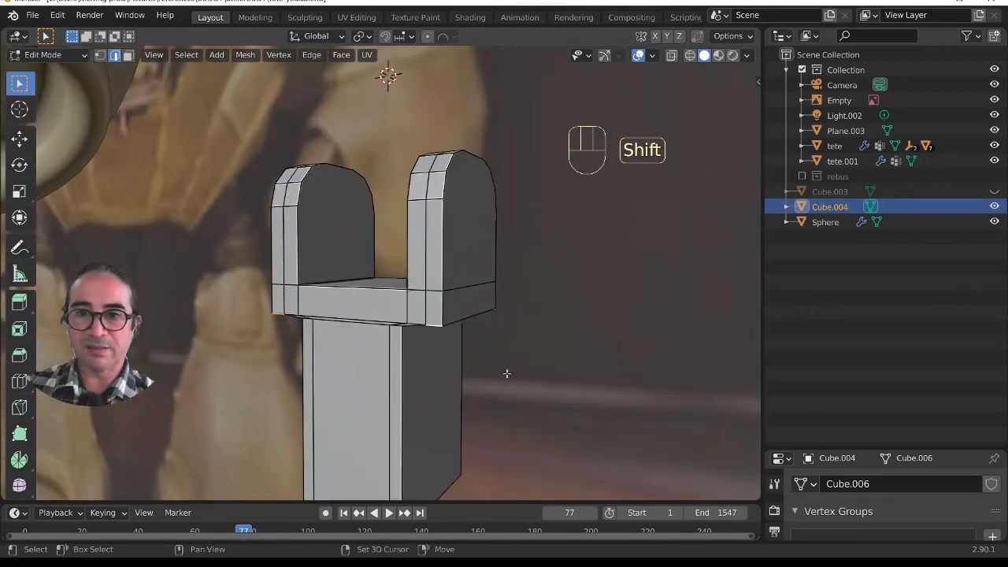
middle_drag(506, 371, 441, 369)
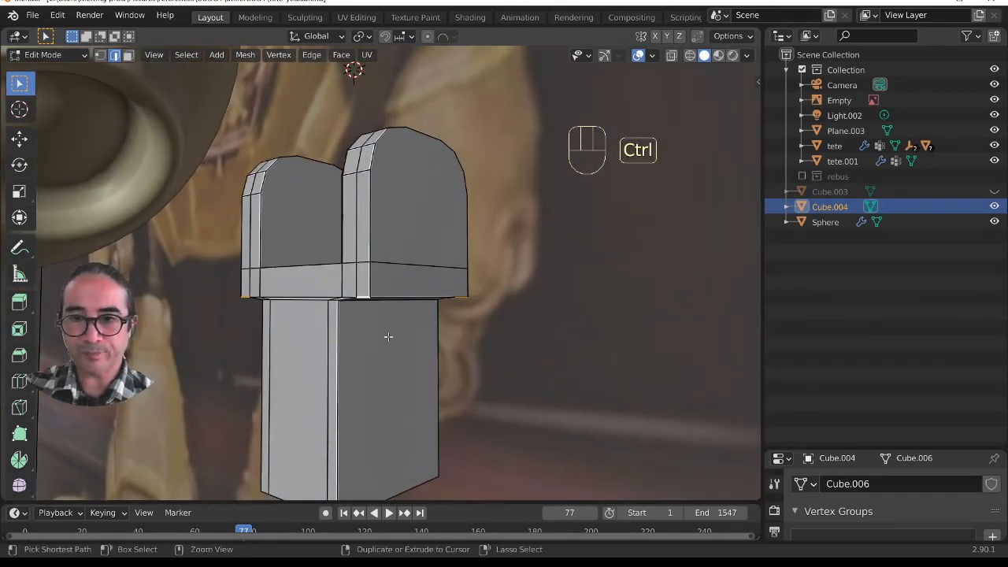
key(ctrl+b)
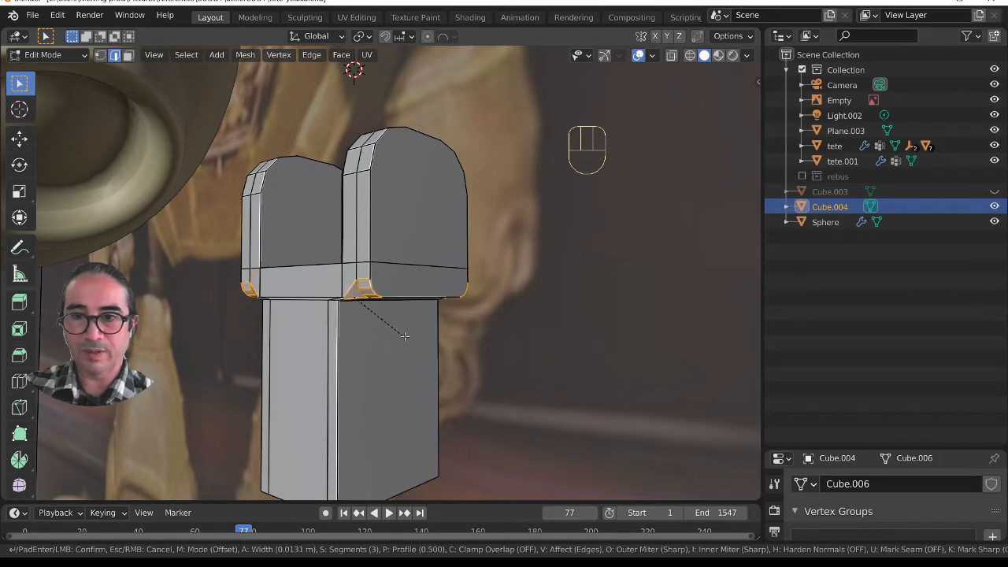
click(407, 337)
scroll(441, 370, down, 2)
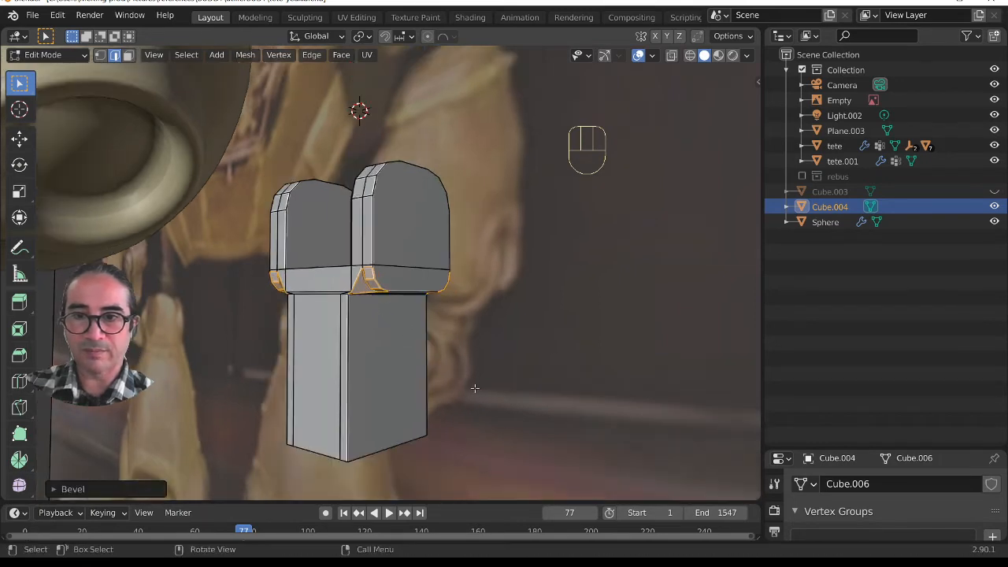
key(Tab)
middle_drag(473, 387, 512, 339)
key(Tab)
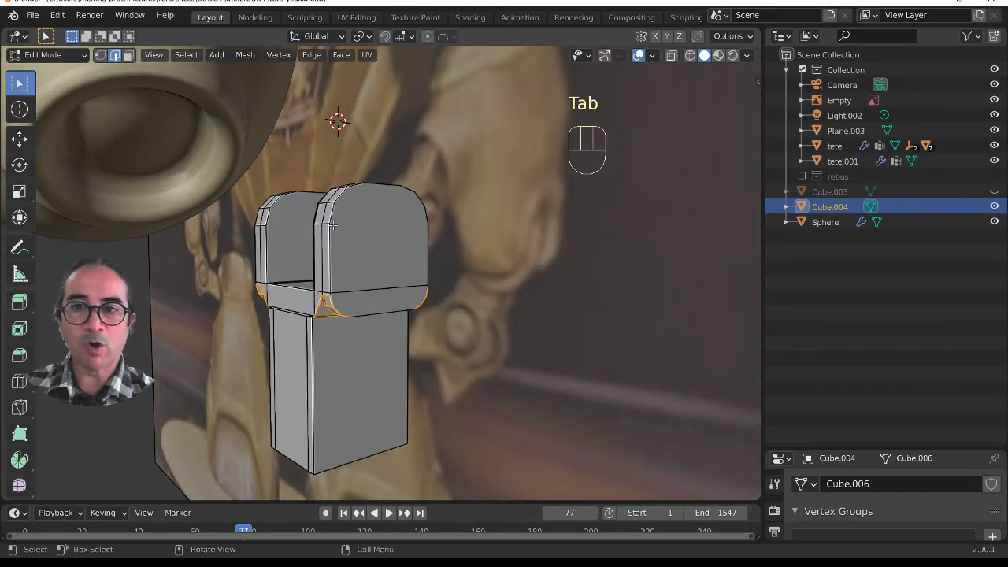
- Select the upper and lower outer side faces of both prongs and inset them by about 0.02
click(128, 57)
click(354, 248)
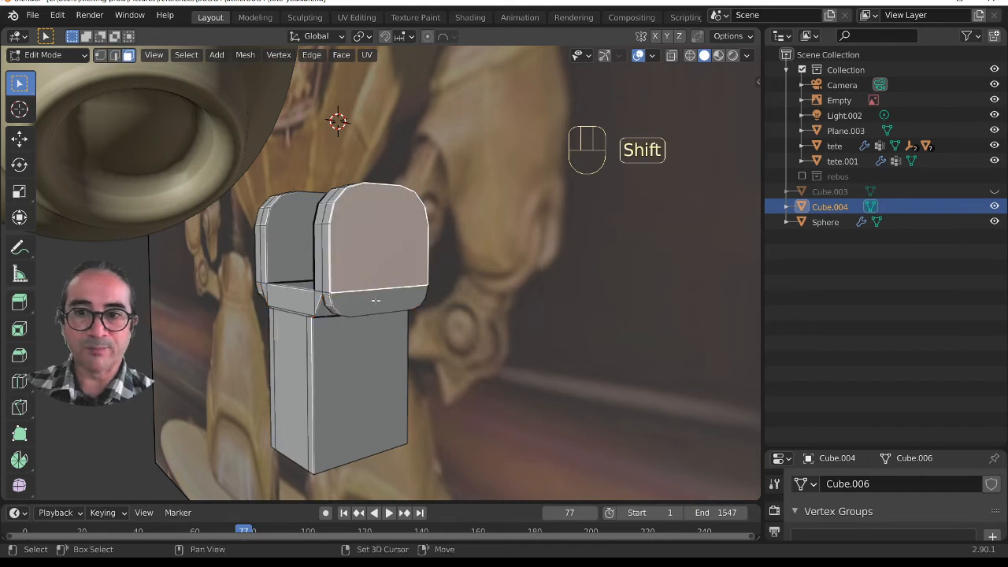
shift+click(380, 302)
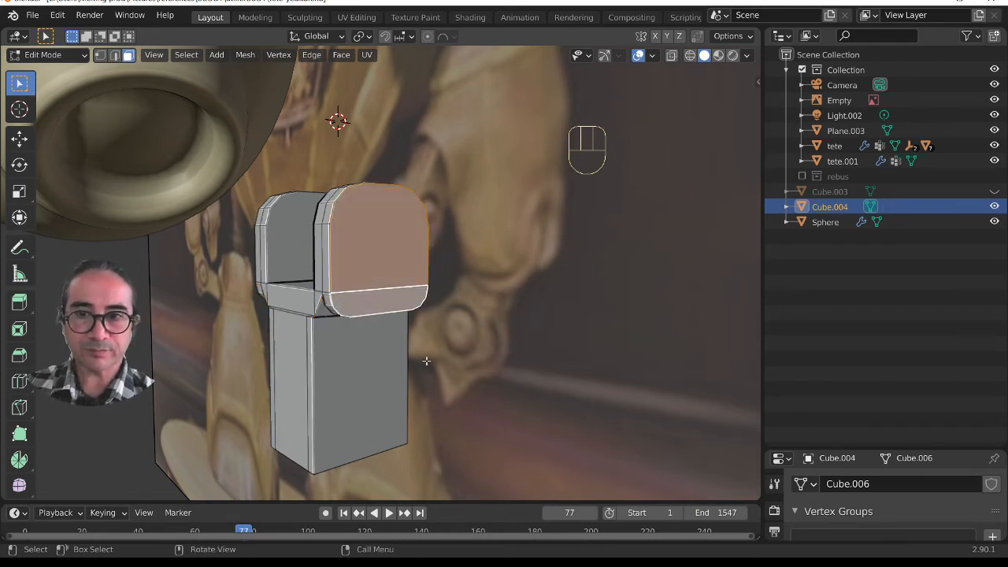
middle_drag(279, 338, 452, 296)
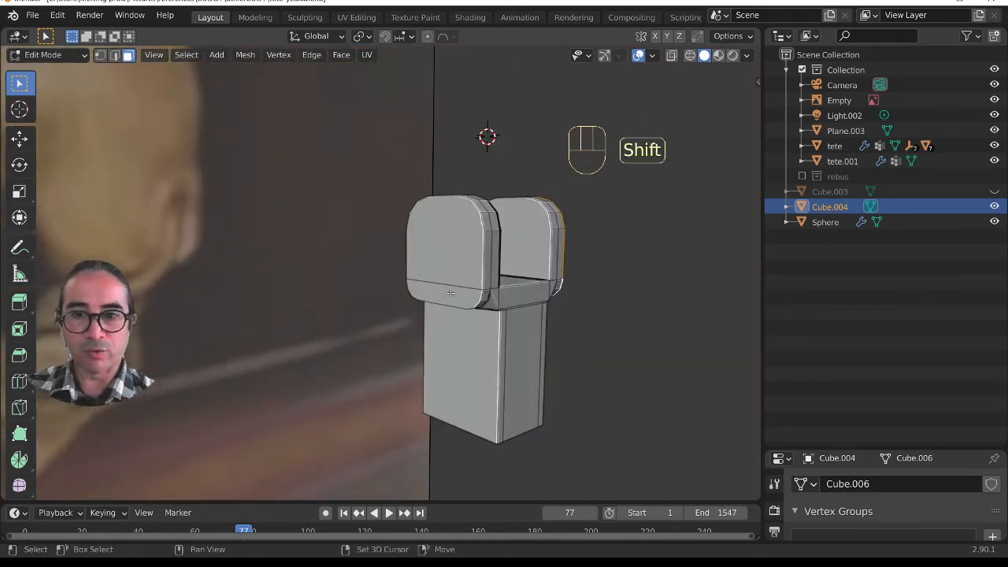
shift+click(452, 296)
shift+click(458, 260)
middle_drag(551, 341, 475, 299)
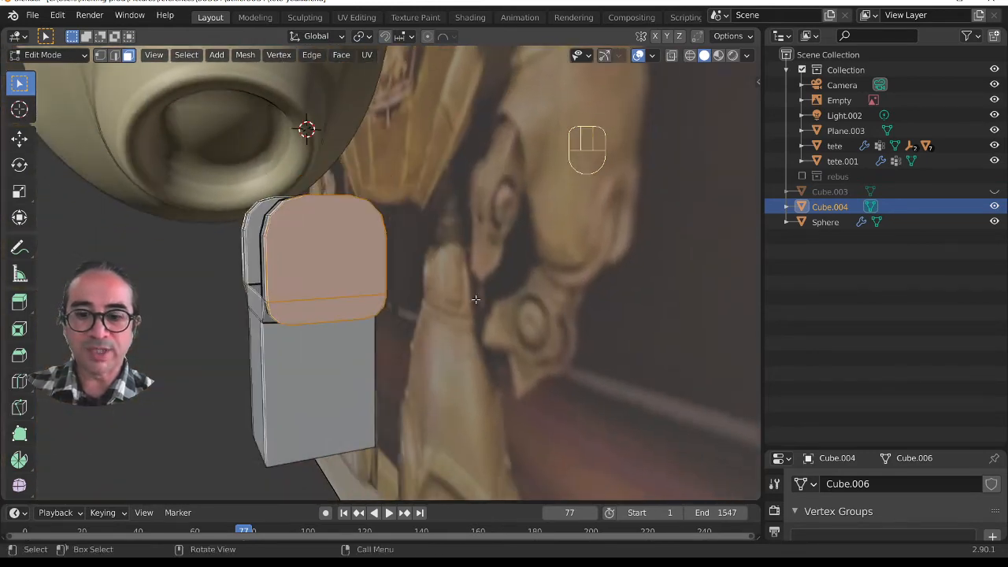
key(i)
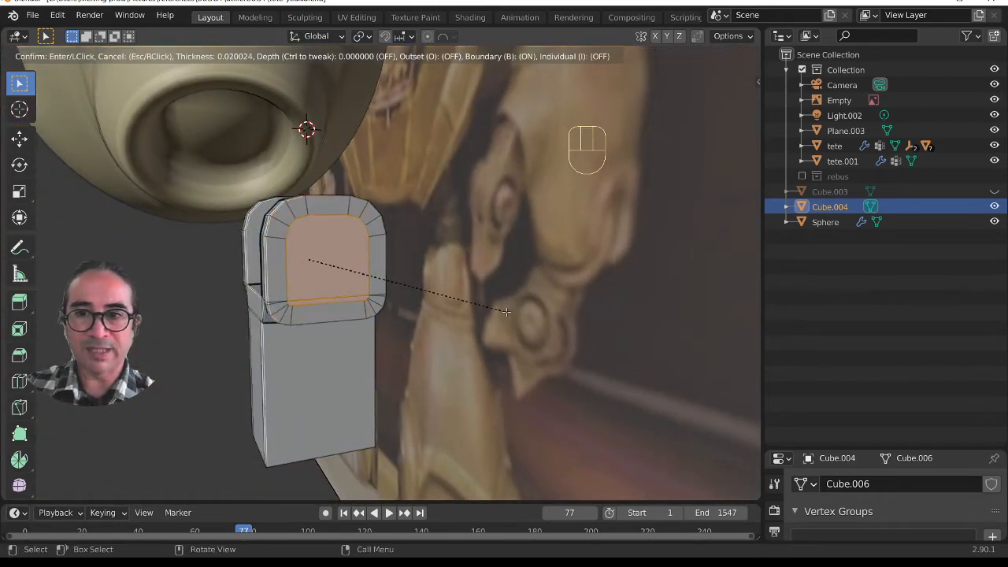
click(491, 308)
scroll(459, 336, up, 3)
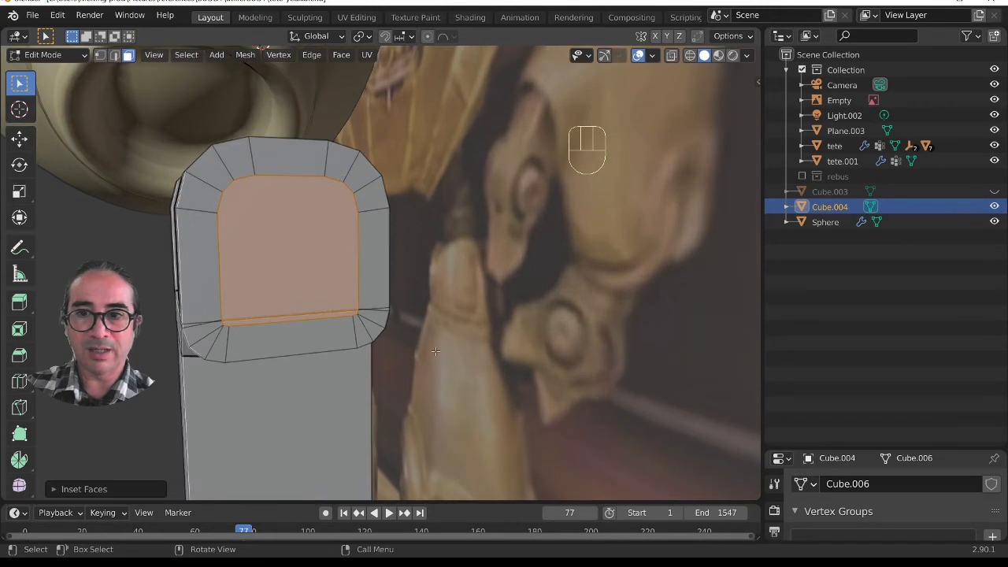
- Reshape the inset faces on both prongs into circles with the LoopTools Circle operation
click(744, 55)
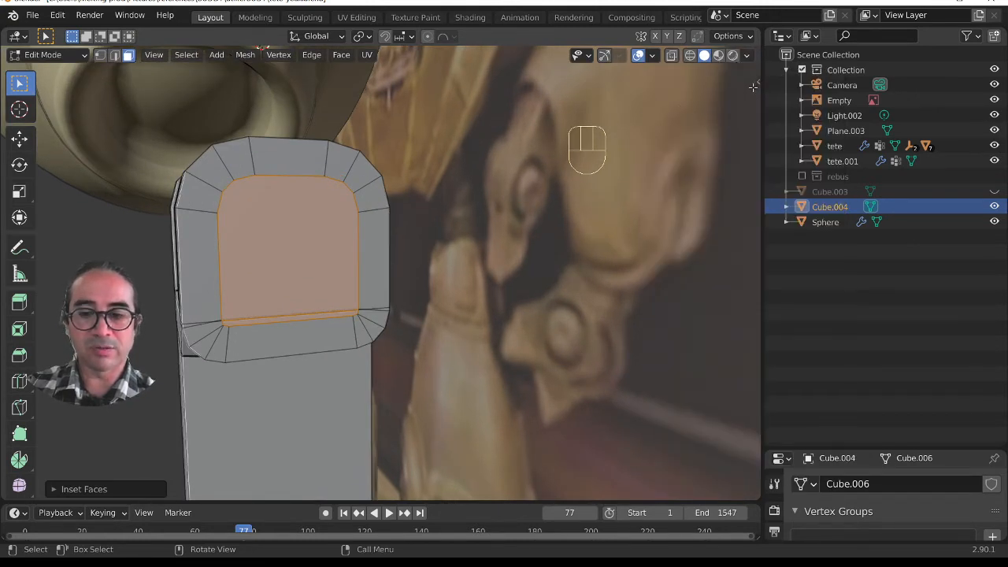
key(n)
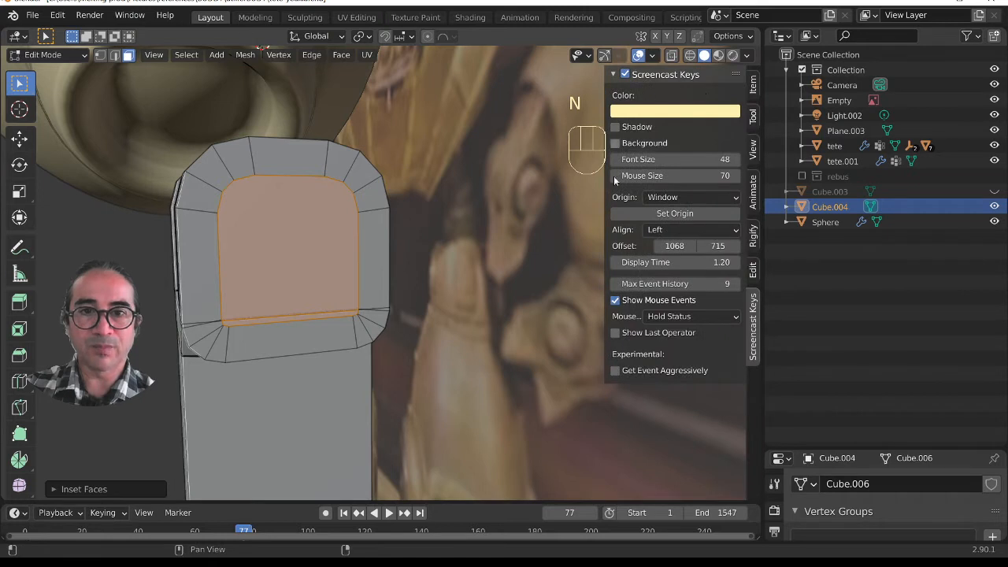
click(613, 73)
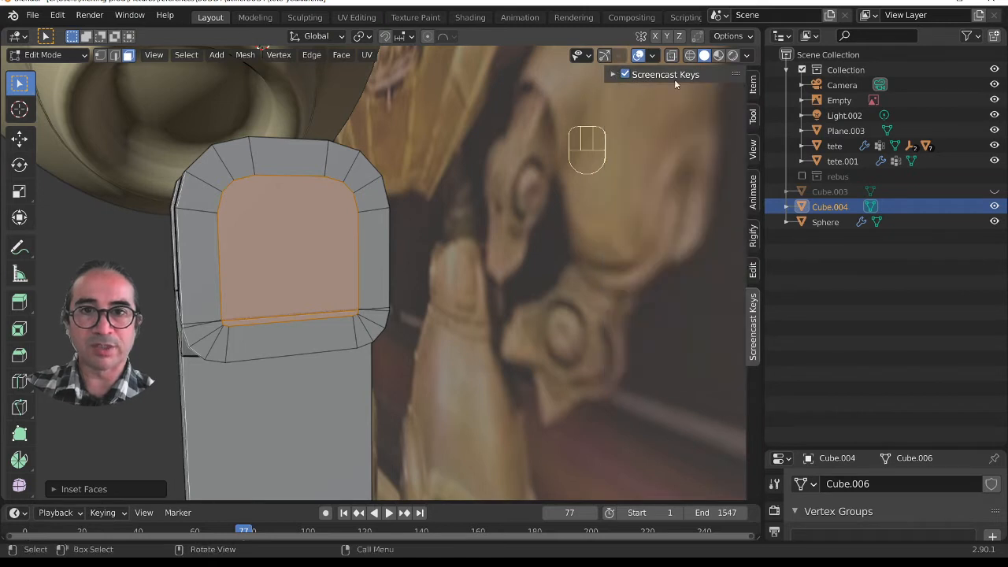
click(752, 271)
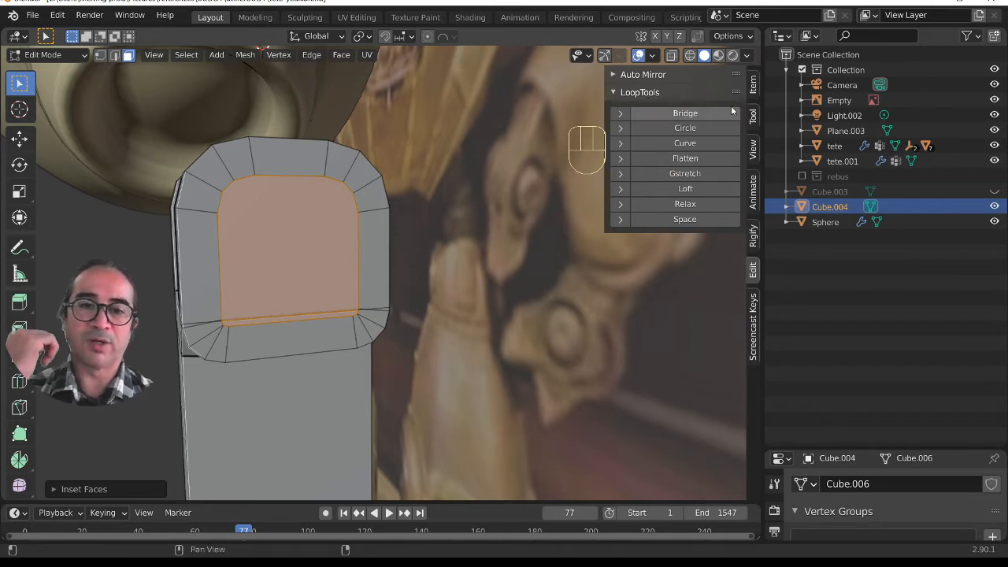
click(677, 128)
- Raise the circular faces along Z to centre them on the prongs' outer sides
mouse_move(248, 345)
middle_down()
mouse_move(251, 357)
mouse_move(364, 158)
mouse_move(461, 165)
mouse_move(408, 356)
mouse_move(237, 346)
middle_up()
key(g)
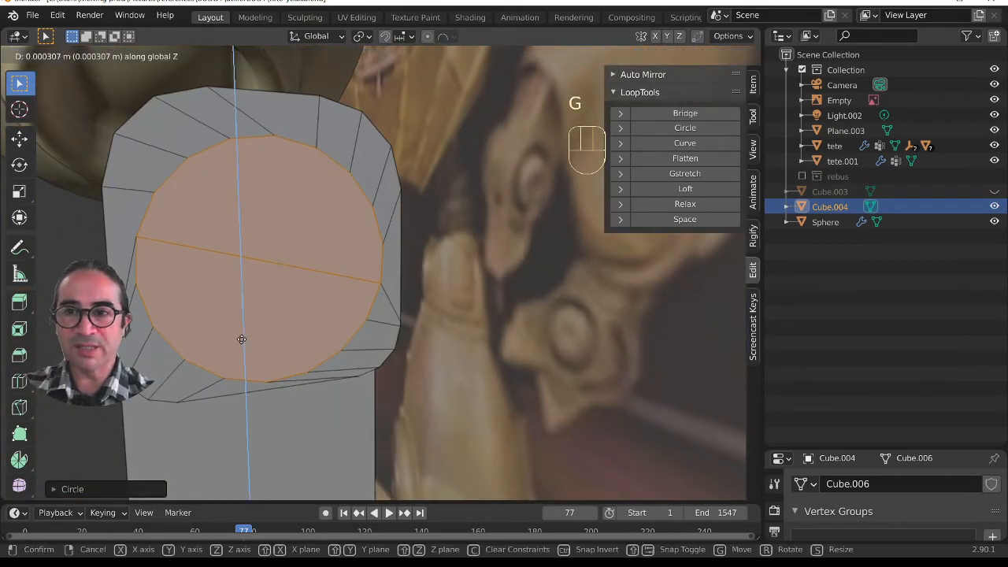
click(240, 327)
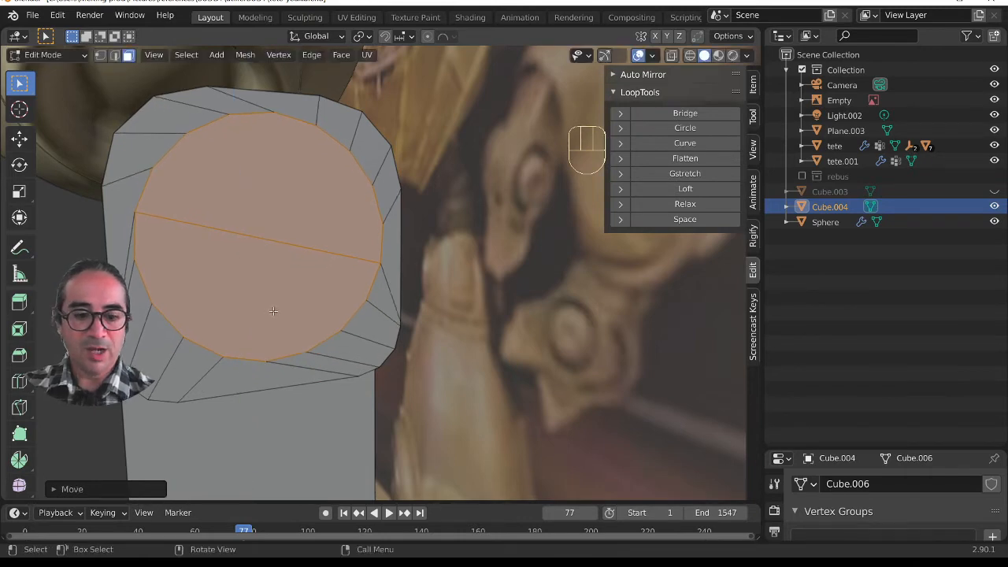
- In the side view, rotate the circular faces by about -13.9 degrees so their dividing edge lies horizontal
key(KP_3)
scroll(286, 387, up, 1)
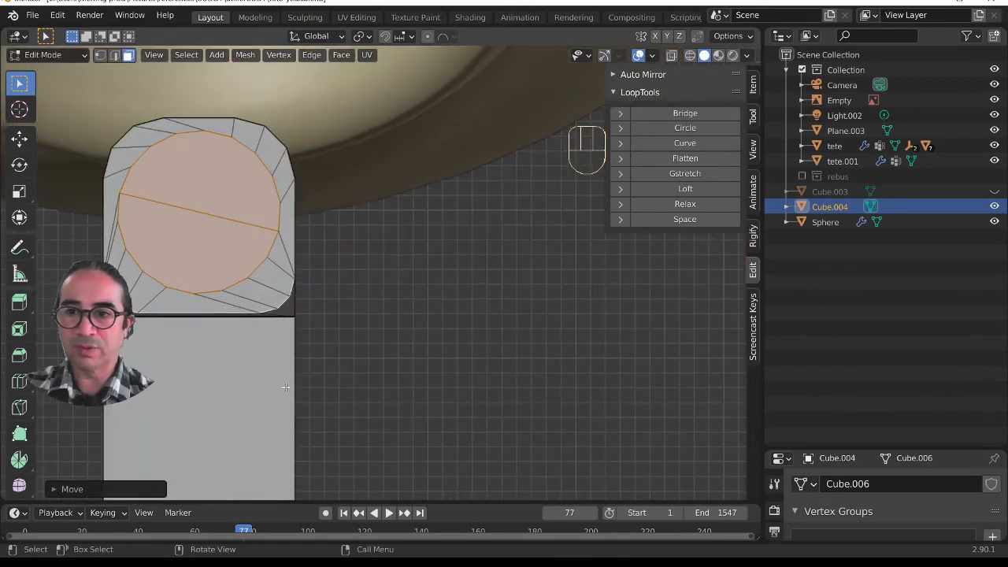
key(r)
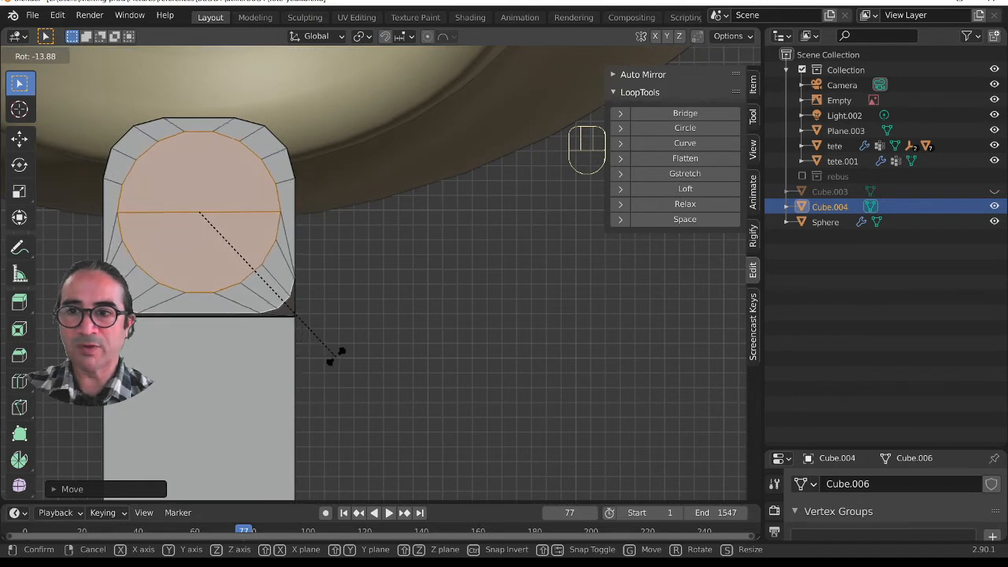
click(336, 357)
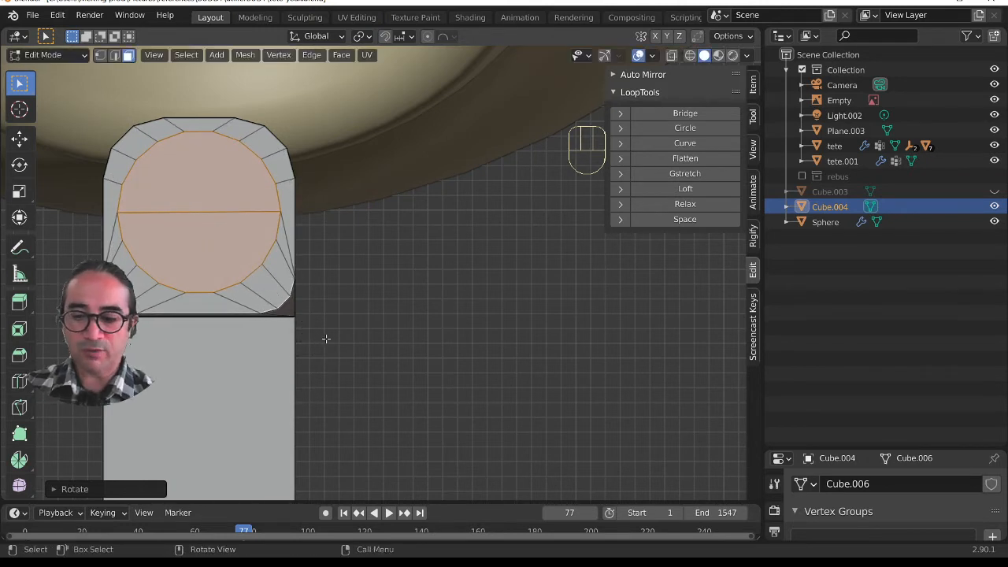
- View the fork from the opposite side and hide the Sphere object covering its top
key(ctrl)
key(ctrl+KP_3)
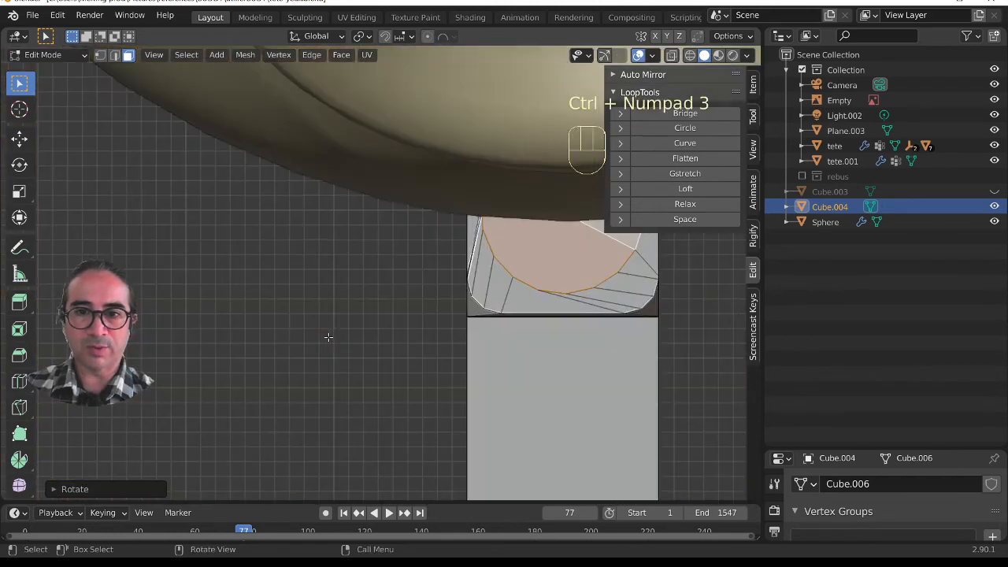
shift+middle_drag(487, 334, 444, 369)
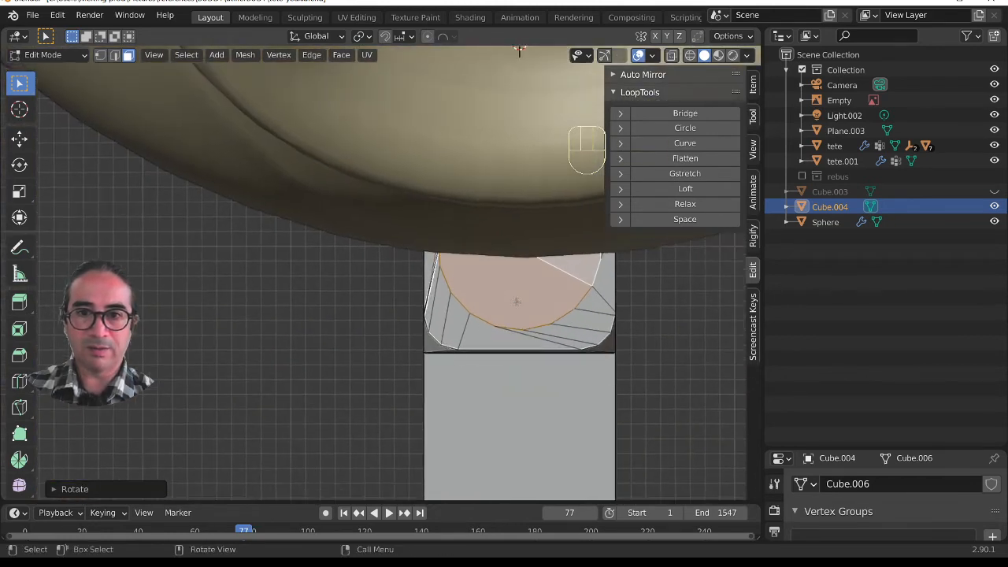
scroll(504, 291, down, 6)
key(Tab)
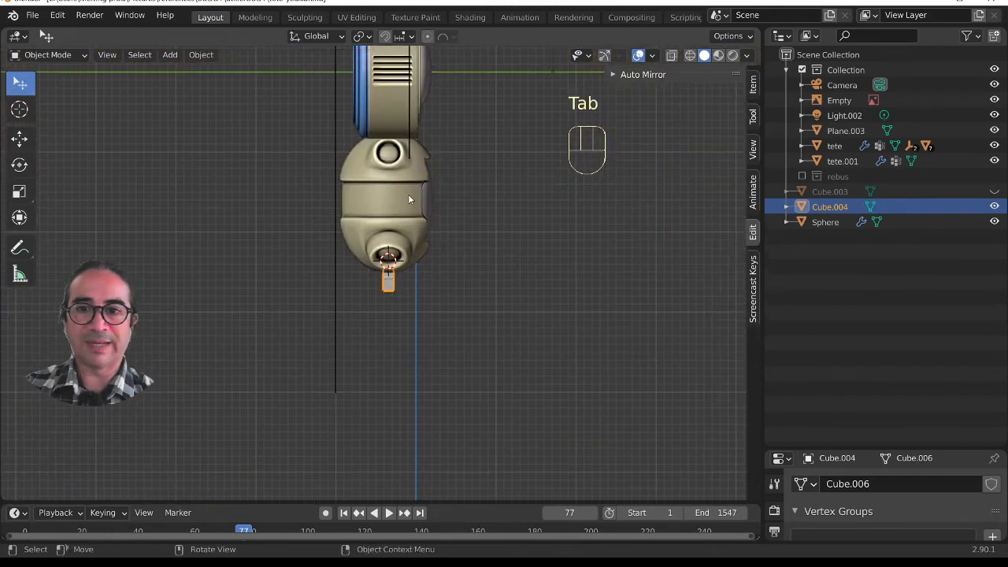
click(408, 194)
key(h)
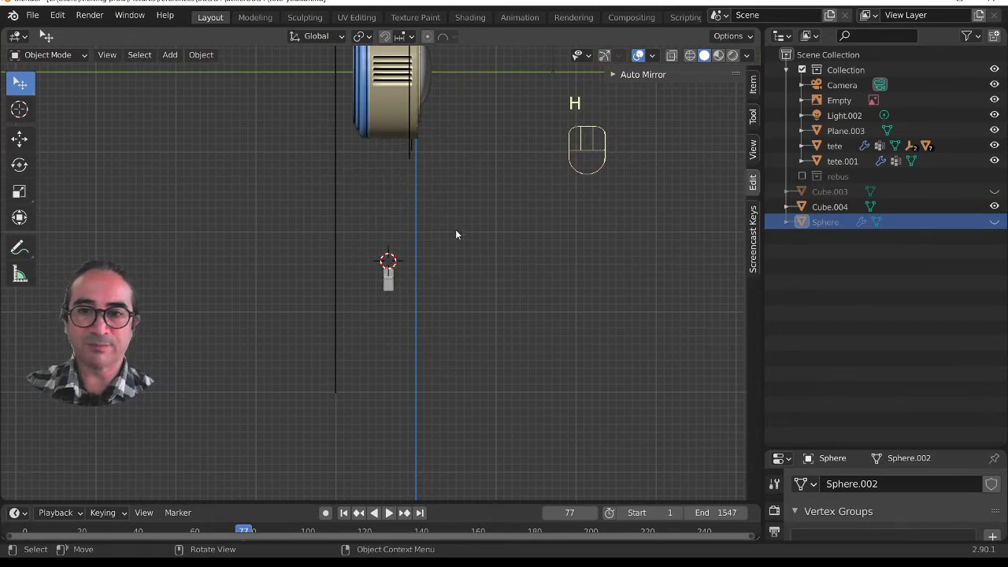
- Reopen the fork segment's mesh for editing and rotate the opposite prong's circular faces until their dividing edge is horizontal
scroll(451, 308, up, 6)
click(521, 257)
key(Tab)
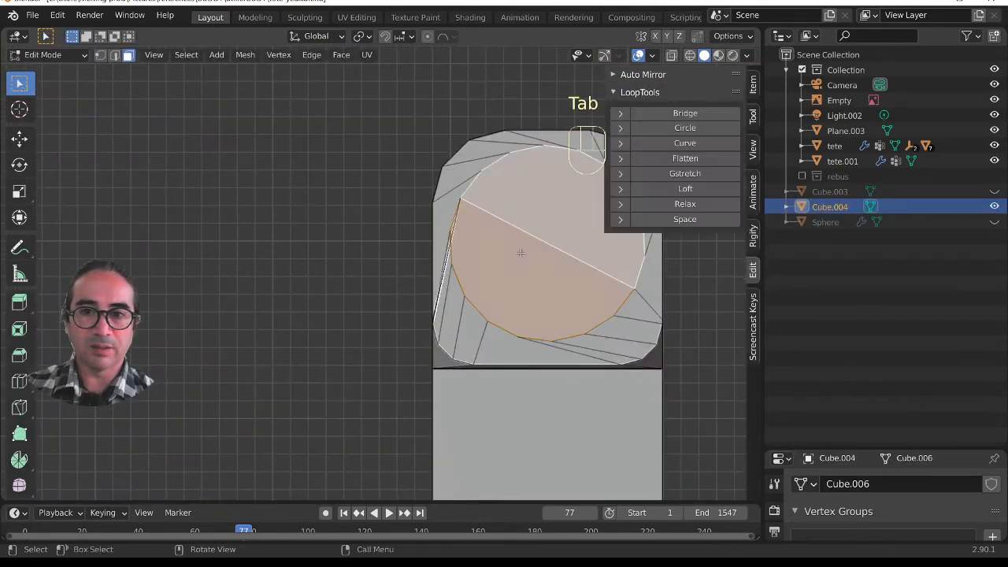
shift+middle_drag(536, 261, 389, 270)
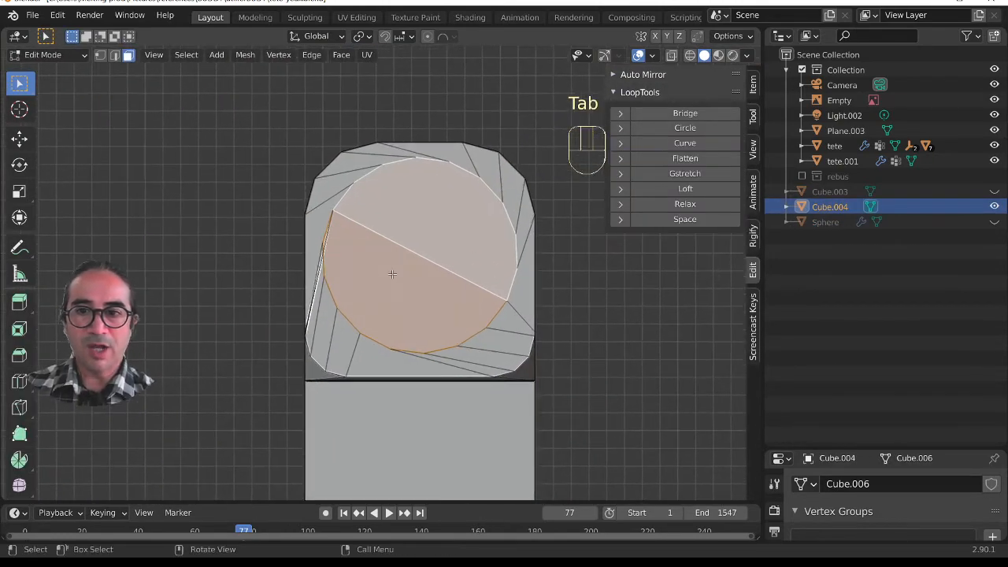
shift+click(454, 207)
key(r)
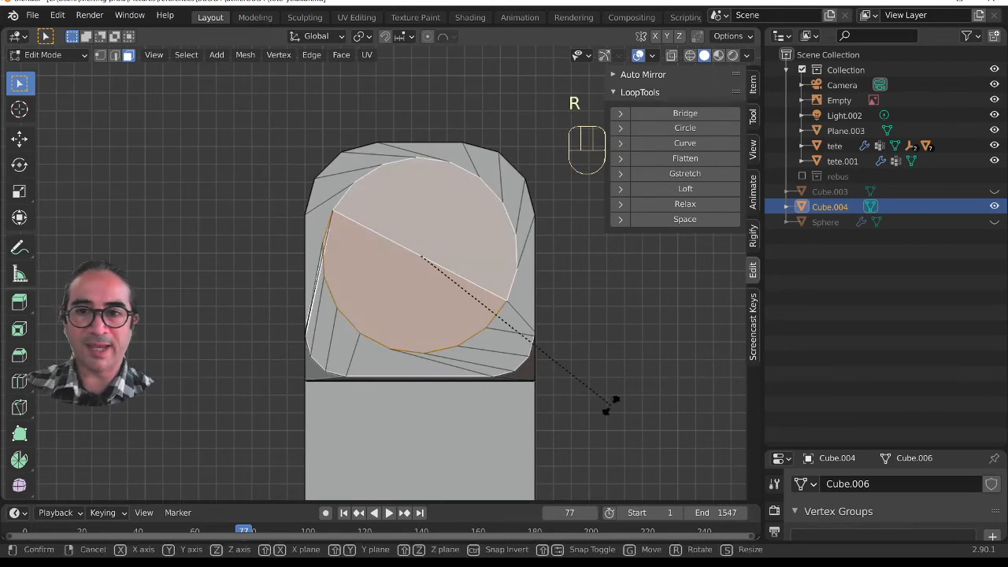
click(657, 305)
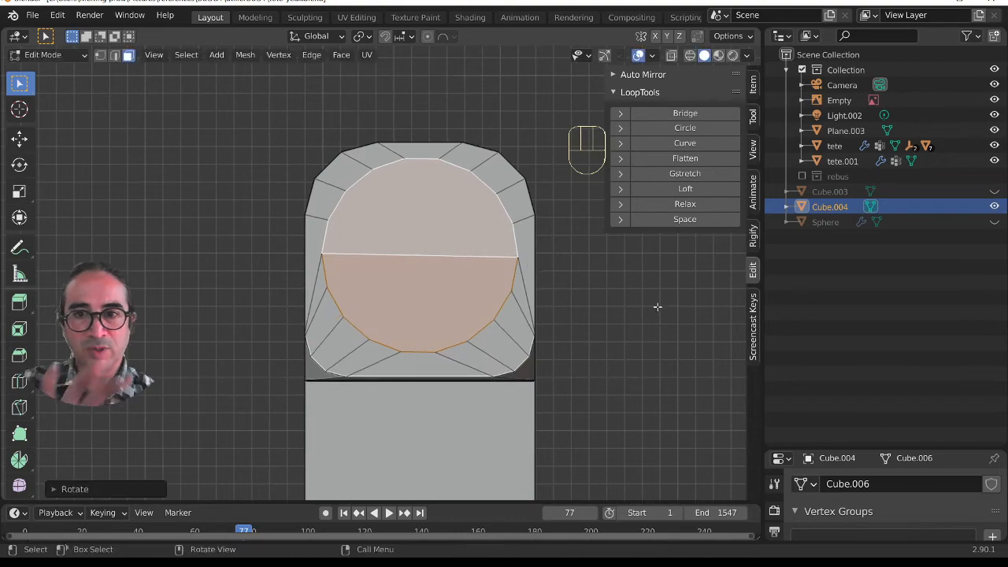
- Add this prong's two circular half-faces to the selection, extrude them in place on both prongs and scale along X to recess them slightly
middle_drag(635, 312, 437, 230)
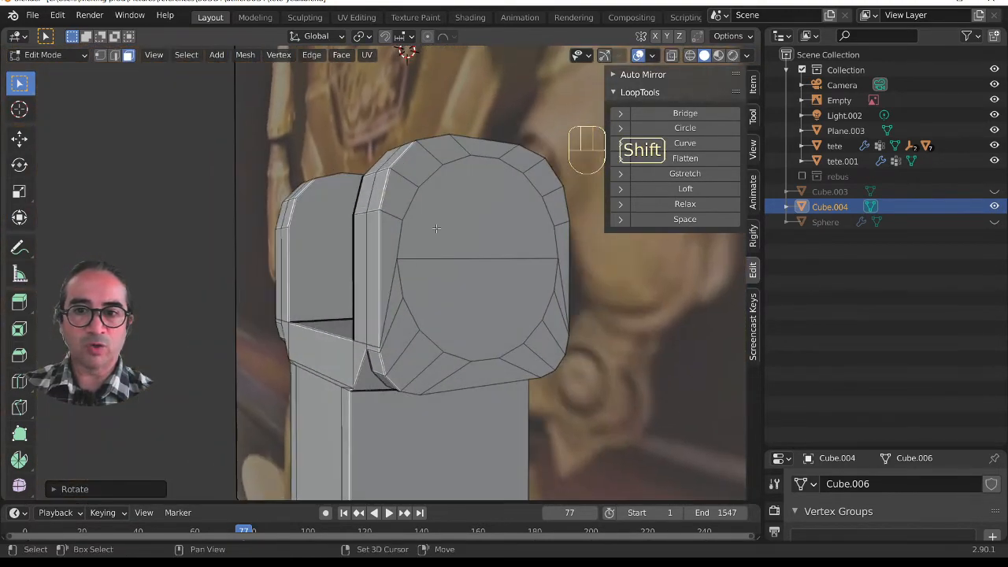
shift+click(436, 228)
shift+click(459, 303)
scroll(452, 319, down, 4)
middle_drag(448, 330, 444, 341)
scroll(443, 340, up, 4)
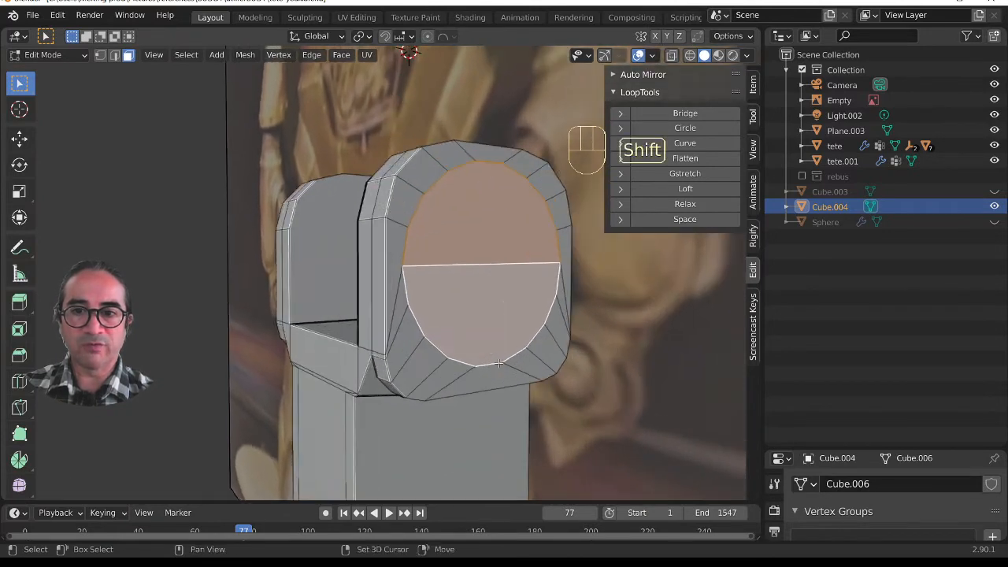
shift+middle_drag(613, 411, 483, 392)
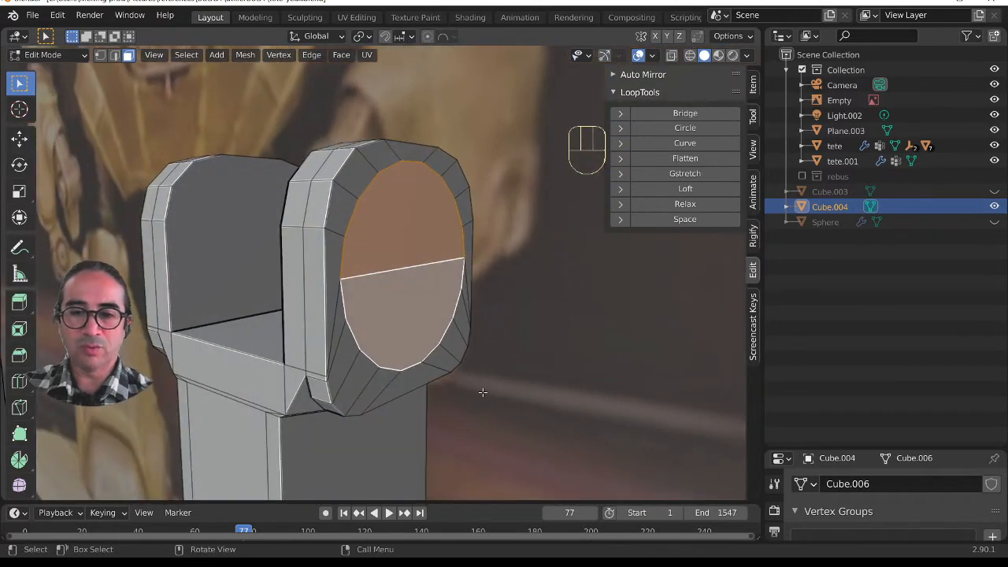
key(e)
click(482, 392)
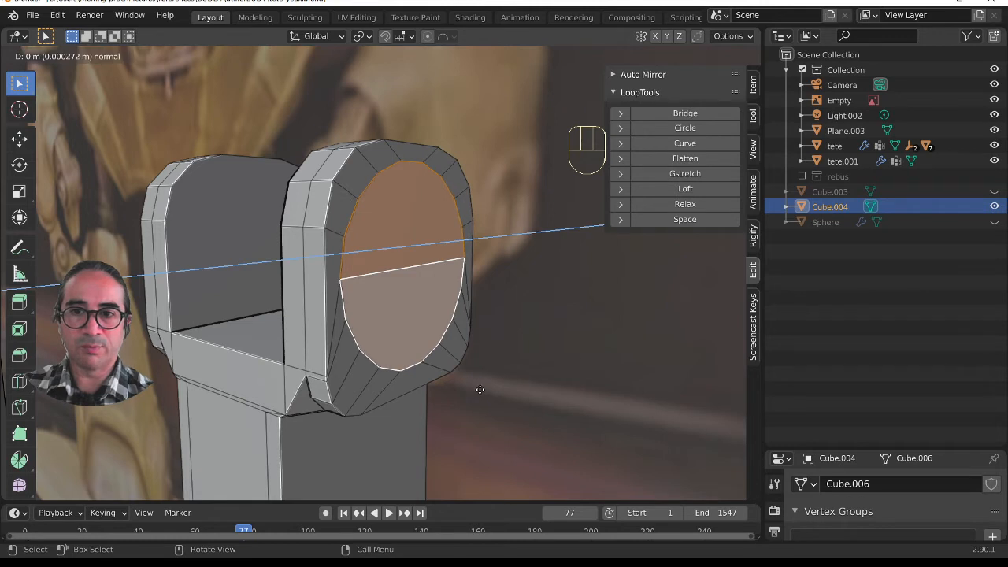
key(s)
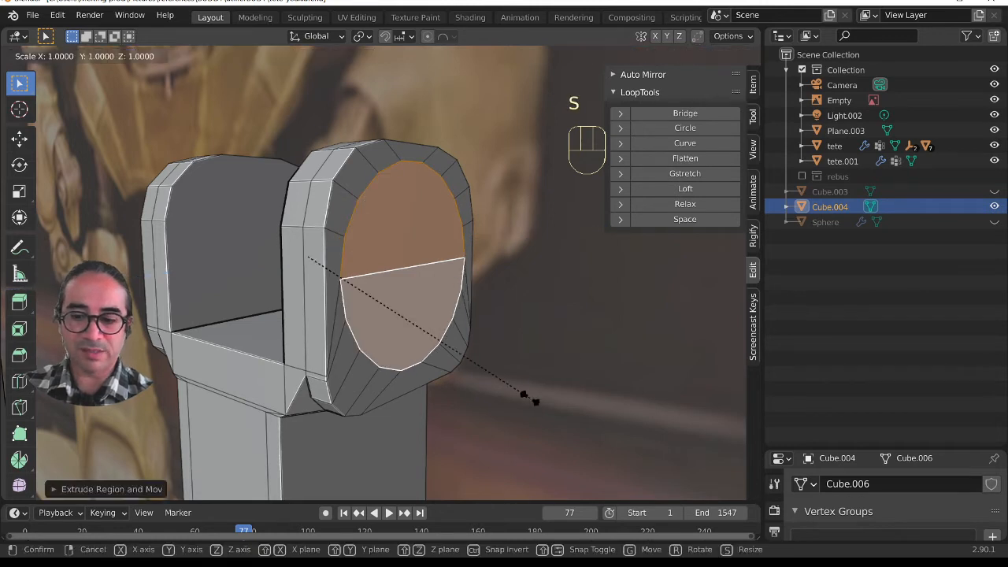
key(x)
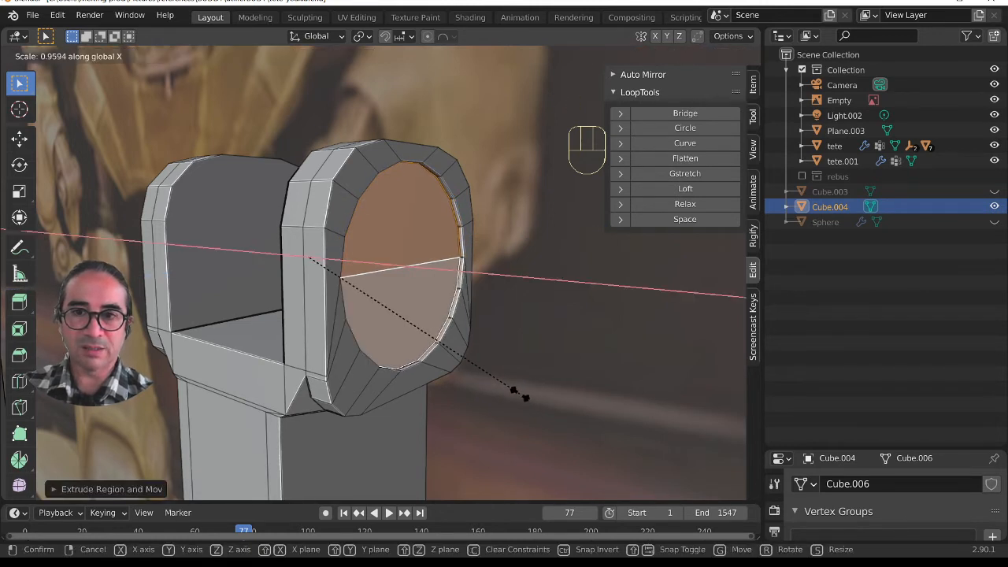
click(514, 387)
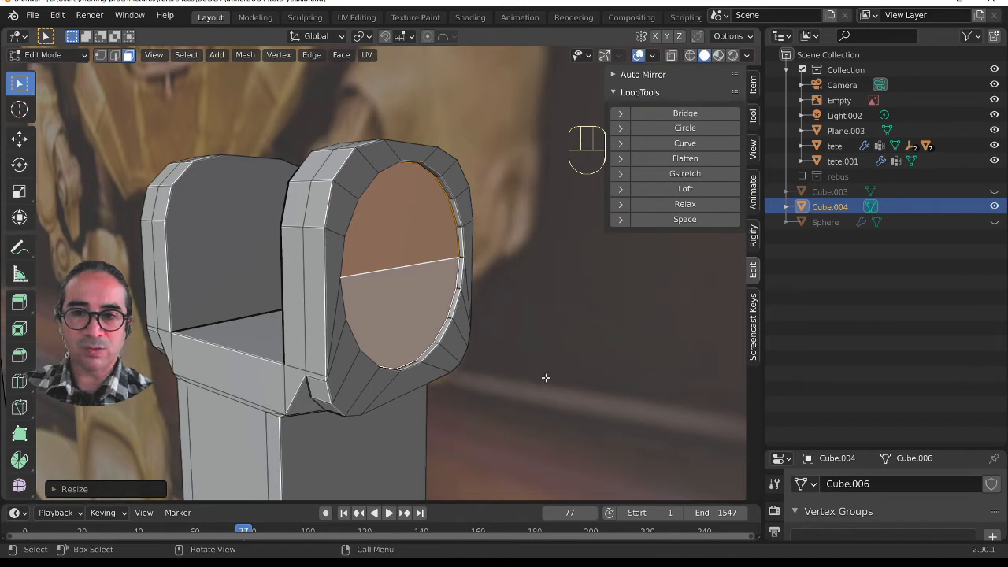
- Extrude the recessed circular faces again and scale them along X to about 1.17 so they project from the prongs
key(e)
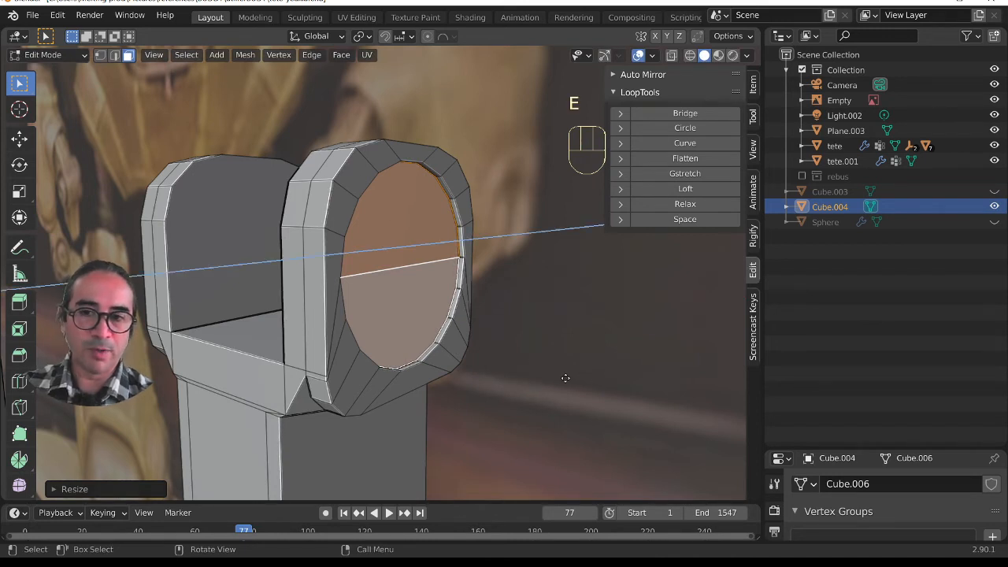
click(565, 377)
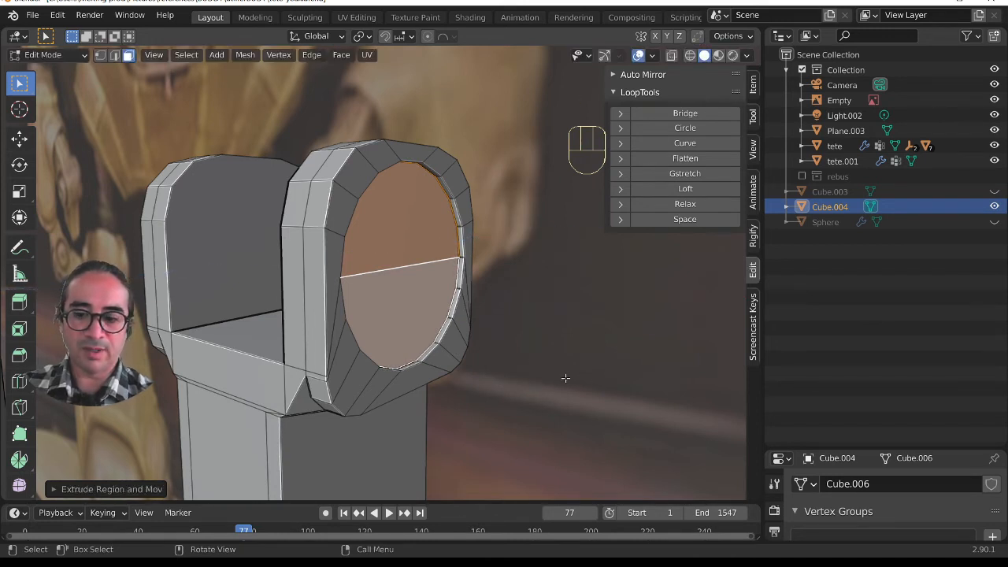
key(s)
key(x)
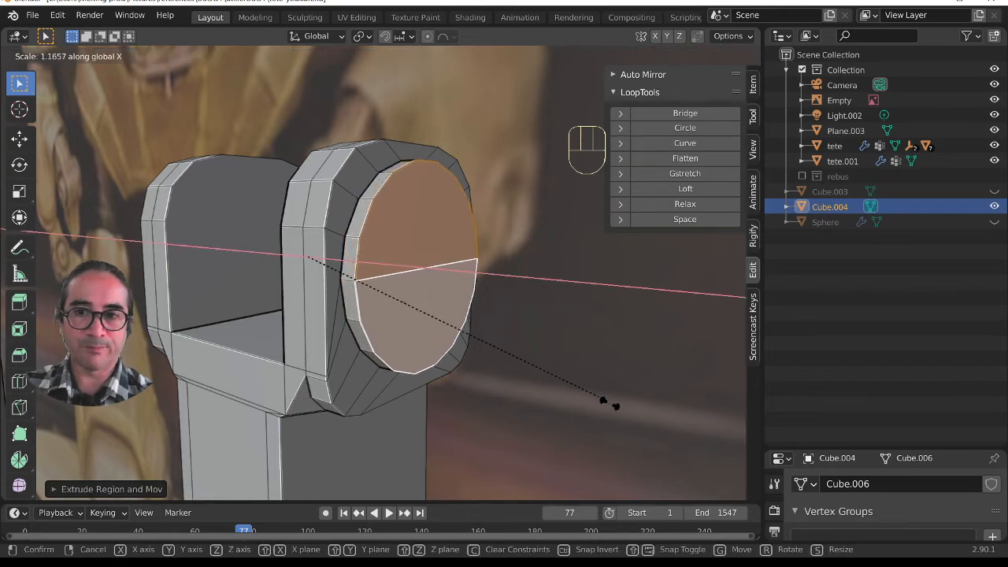
click(617, 406)
- Scale the projecting circular faces outward along X by about 1.13 more to thicken the joint discs
middle_drag(617, 405, 355, 359)
scroll(390, 343, down, 1)
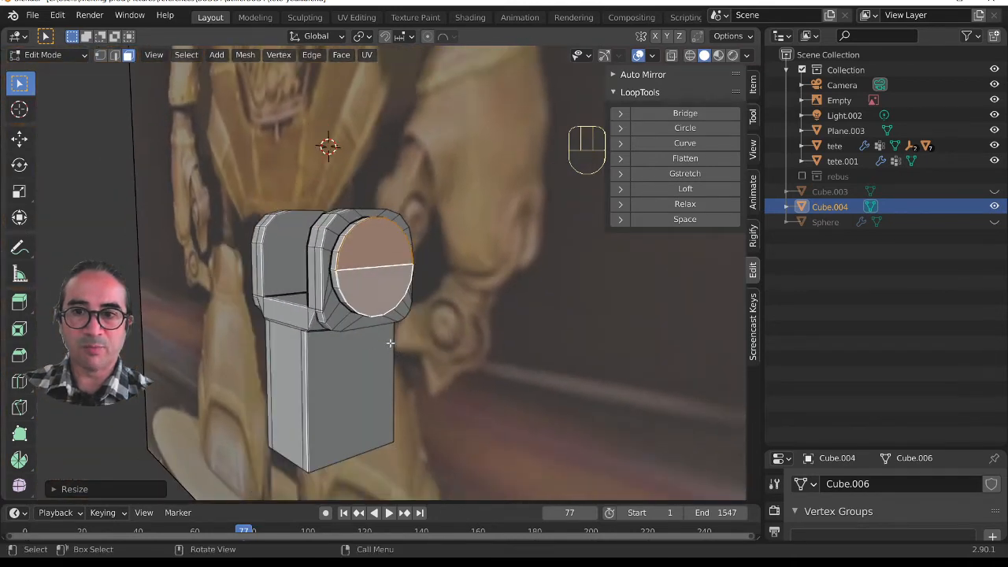
scroll(389, 343, up, 4)
middle_drag(415, 361, 496, 365)
key(s)
key(x)
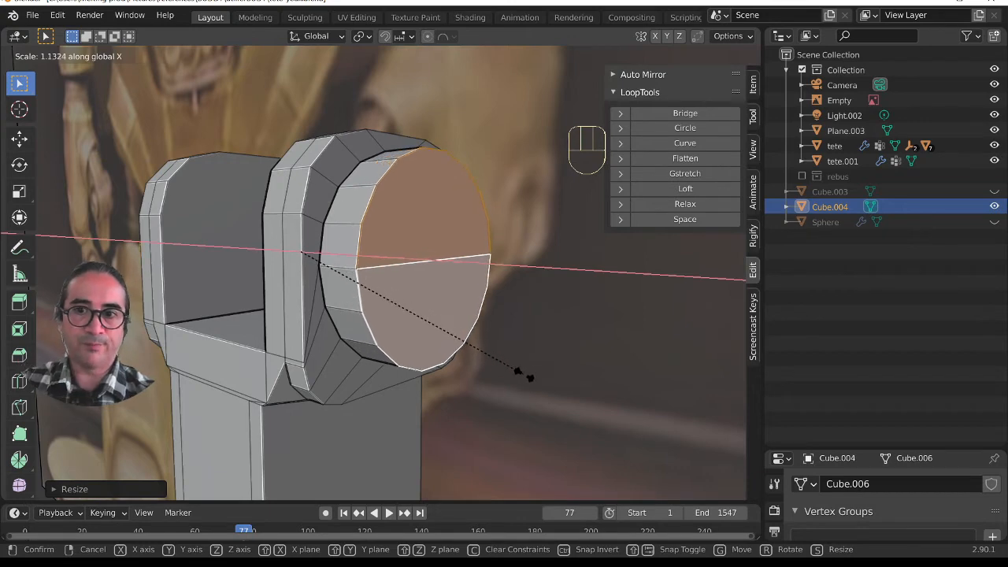
click(517, 372)
- Inset the outer circular faces of the joint discs to form a ring around each centre
middle_drag(517, 372, 424, 300)
scroll(421, 293, up, 2)
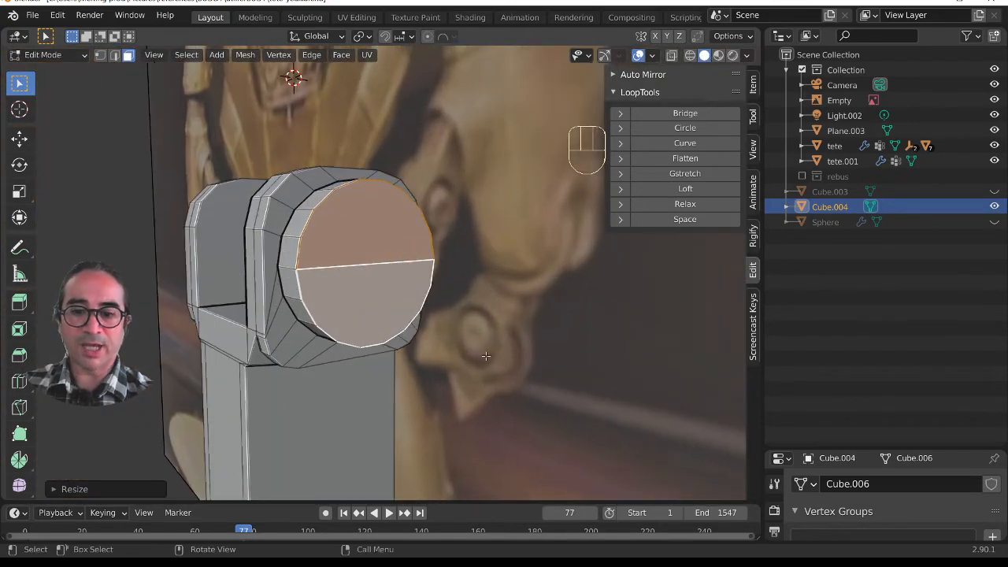
key(i)
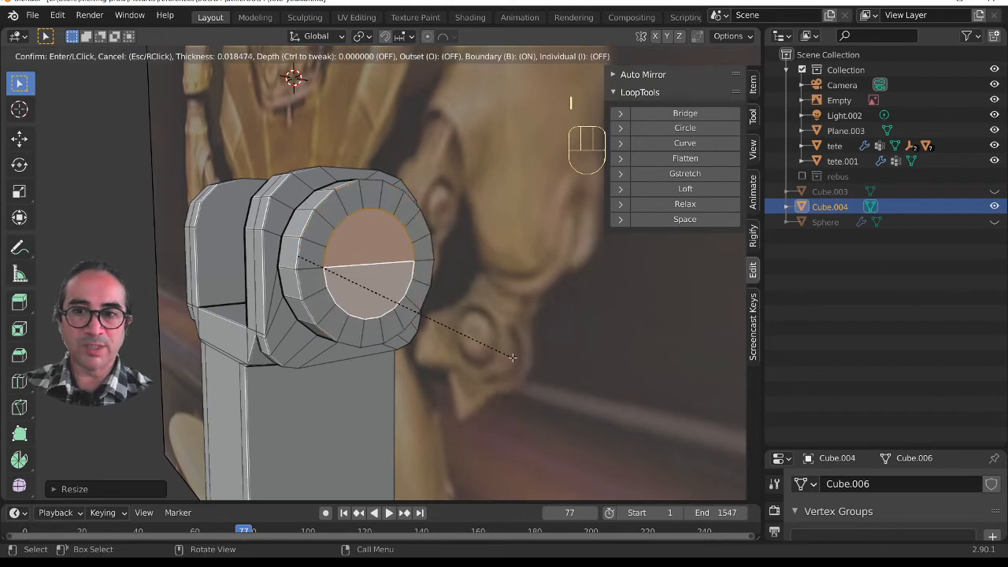
click(514, 358)
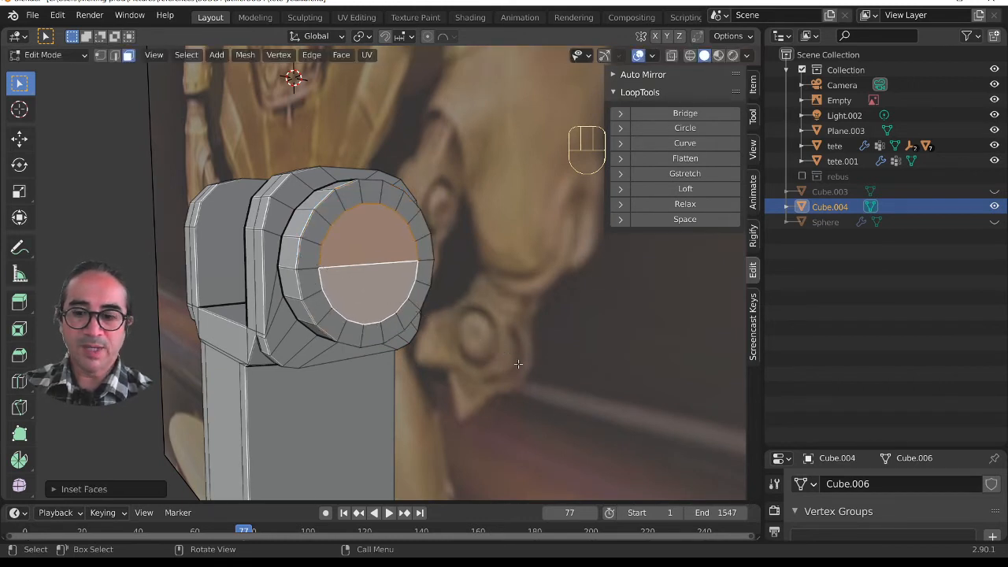
- Extrude the inset disc faces in place, scale them inward along X to sink the centres, and leave mesh editing
middle_drag(515, 358, 530, 364)
key(e)
right_click(533, 363)
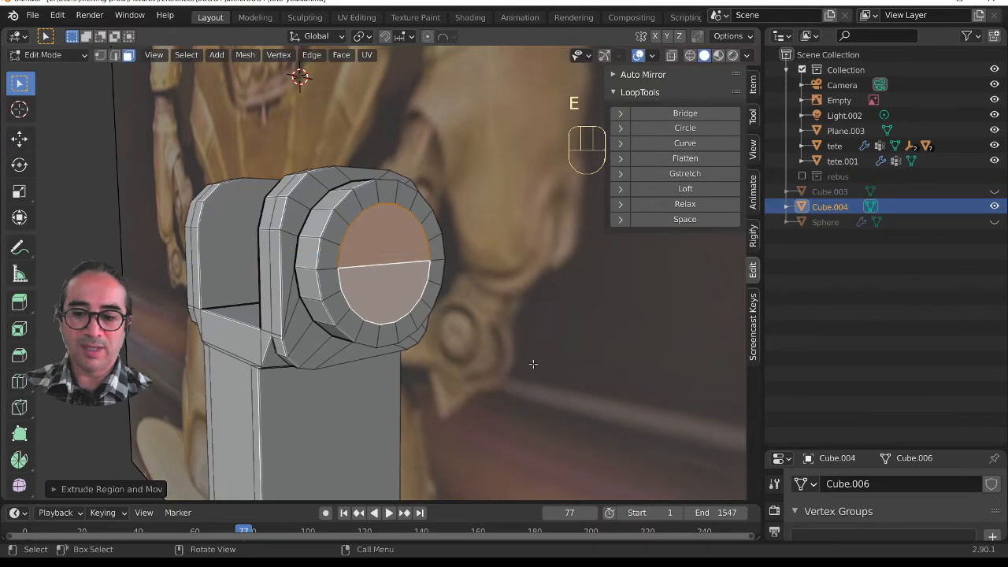
key(s)
key(x)
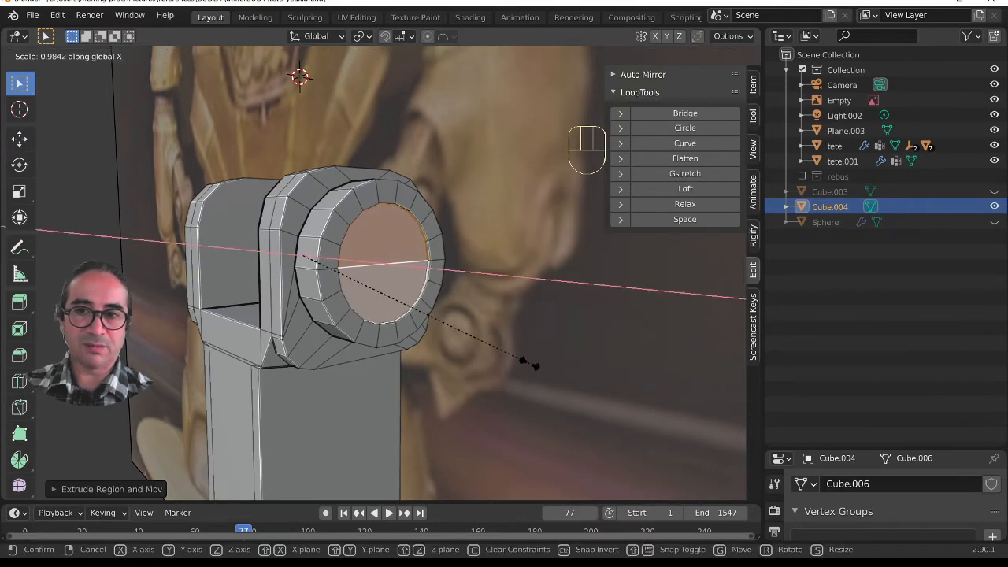
click(518, 360)
key(Tab)
- Examine the fork segment from several angles and compare it with the finger in the reference image
middle_drag(518, 360, 396, 198)
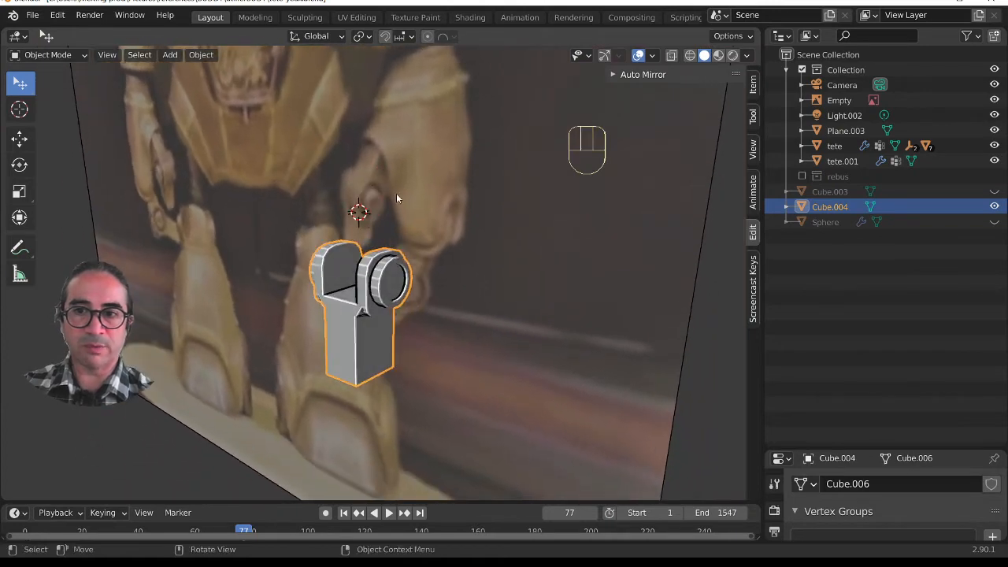
middle_drag(323, 217, 323, 188)
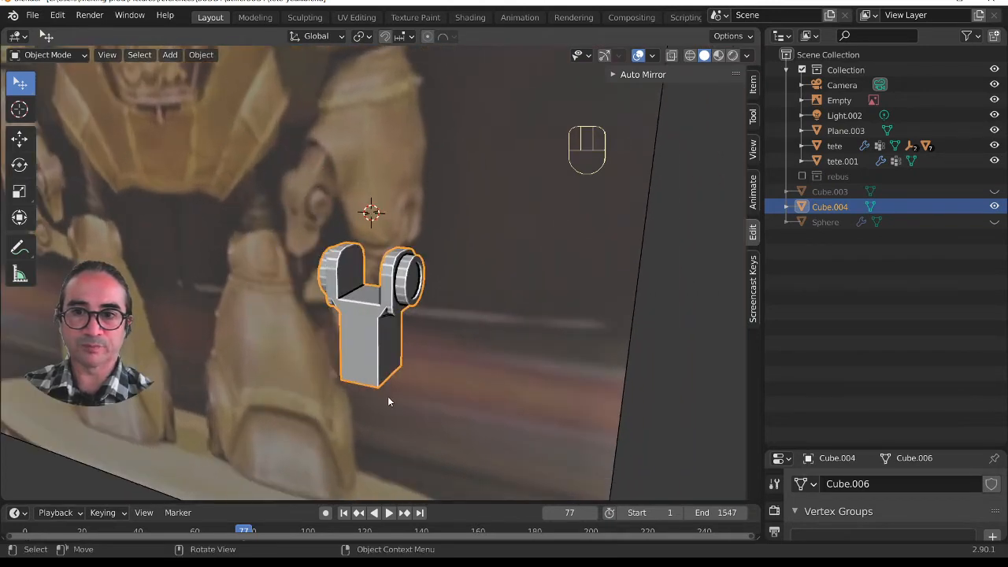
alt+middle_drag(387, 398, 438, 358)
scroll(300, 354, up, 5)
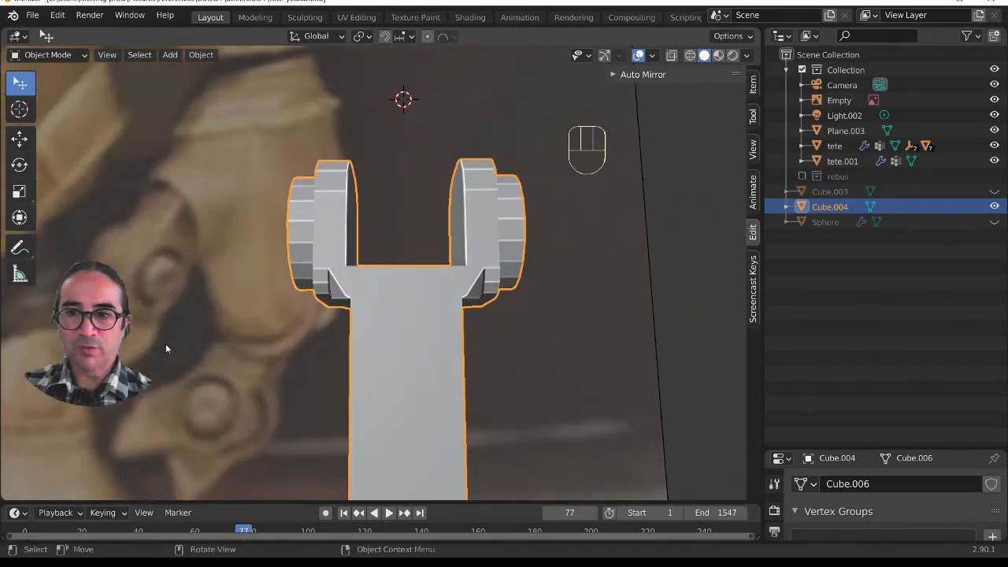
shift+middle_drag(161, 347, 211, 315)
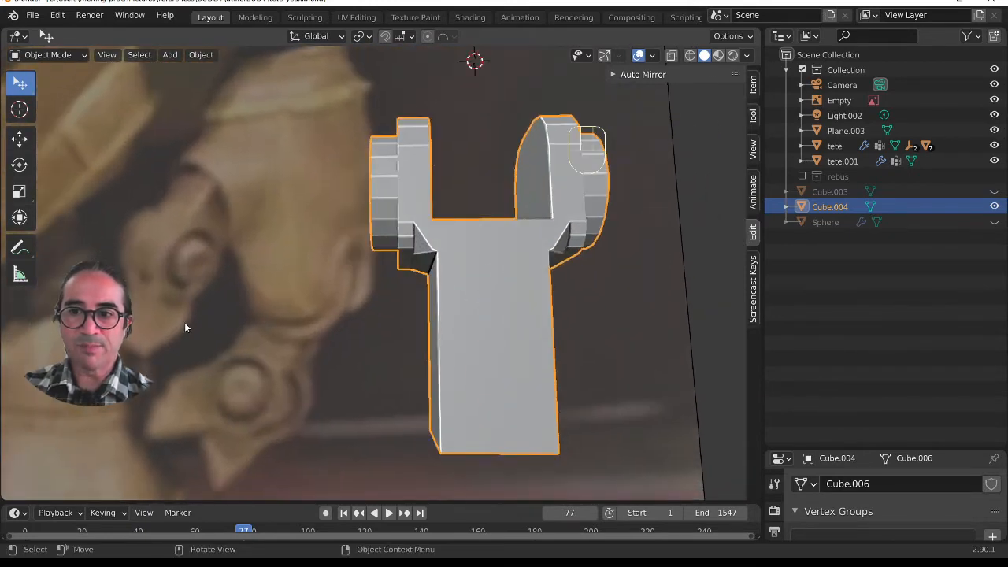
scroll(471, 390, down, 3)
middle_drag(209, 337, 300, 383)
scroll(299, 378, up, 2)
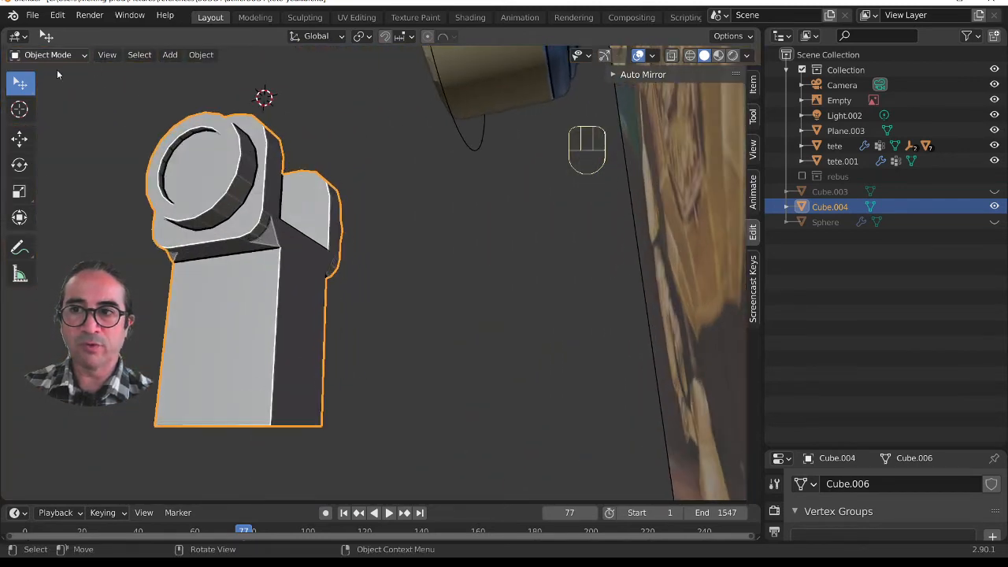
- Reopen the segment's mesh and raise the bottom edges of one face along Z to slant the shaft's lower end
key(Tab)
middle_drag(282, 426, 224, 403)
click(274, 414)
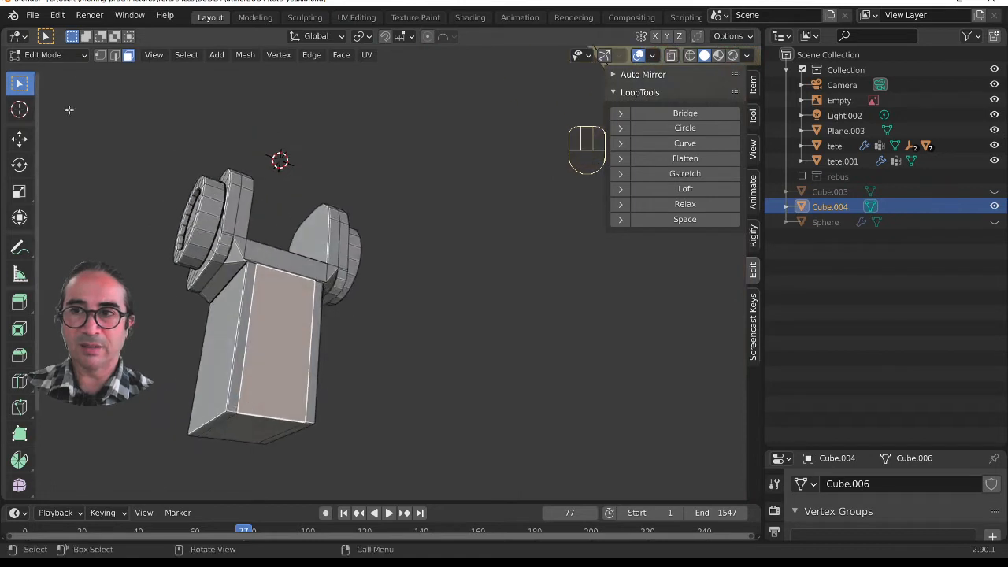
click(114, 55)
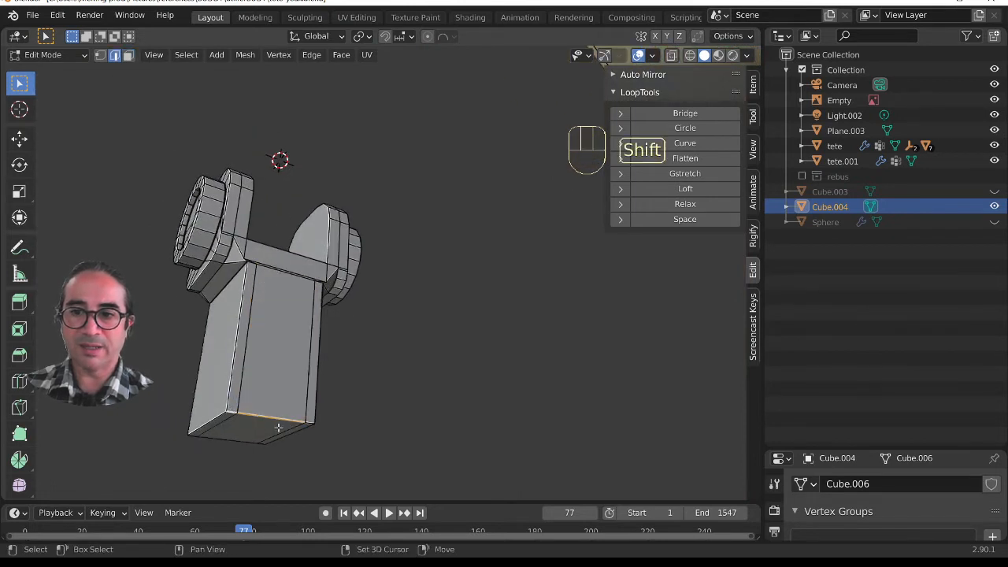
key(g)
key(z)
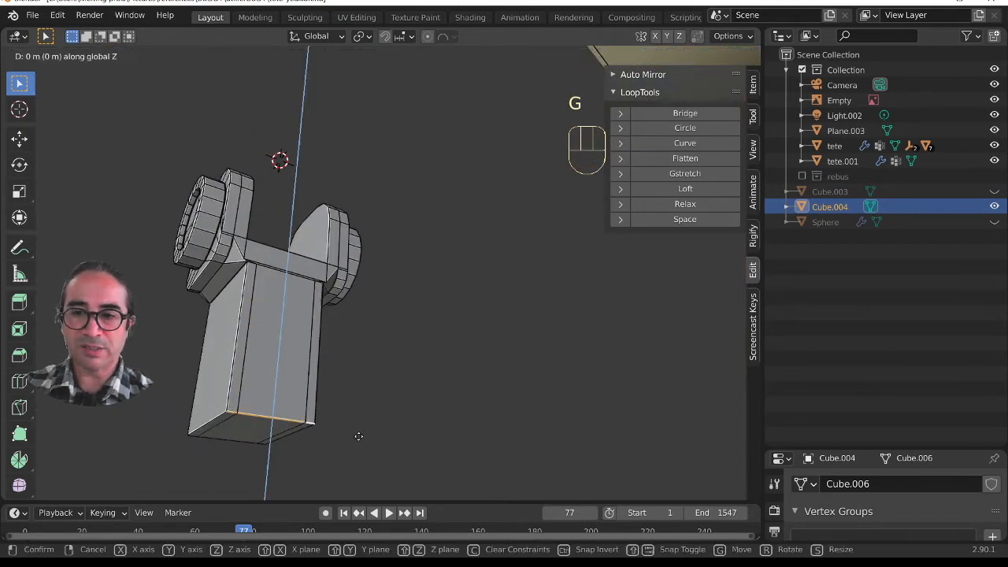
click(358, 376)
middle_drag(358, 376, 459, 398)
- Select the shaft's two large side faces below the joint discs and inset them to leave a narrow border
click(127, 56)
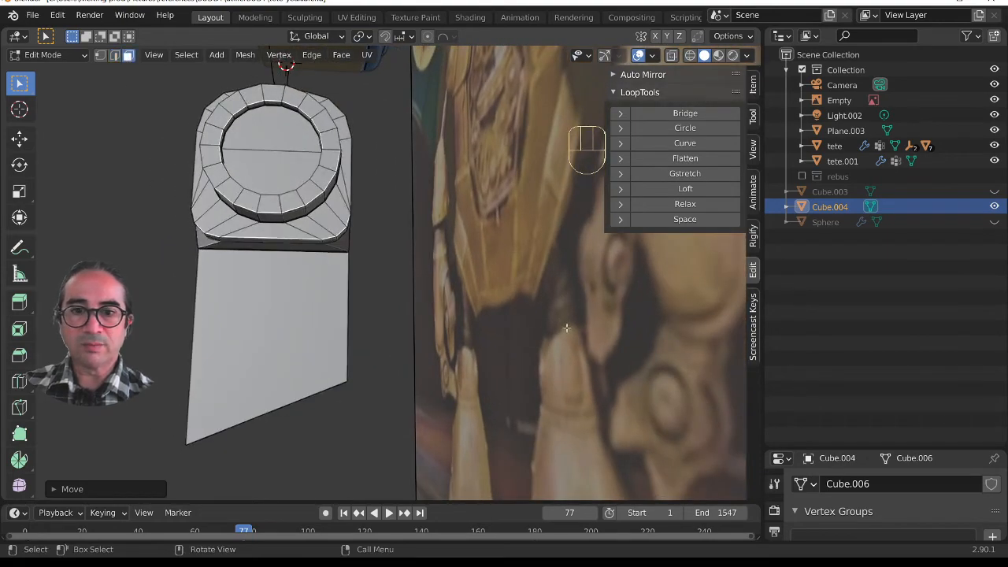
scroll(679, 337, up, 3)
middle_drag(678, 337, 279, 358)
scroll(279, 358, down, 4)
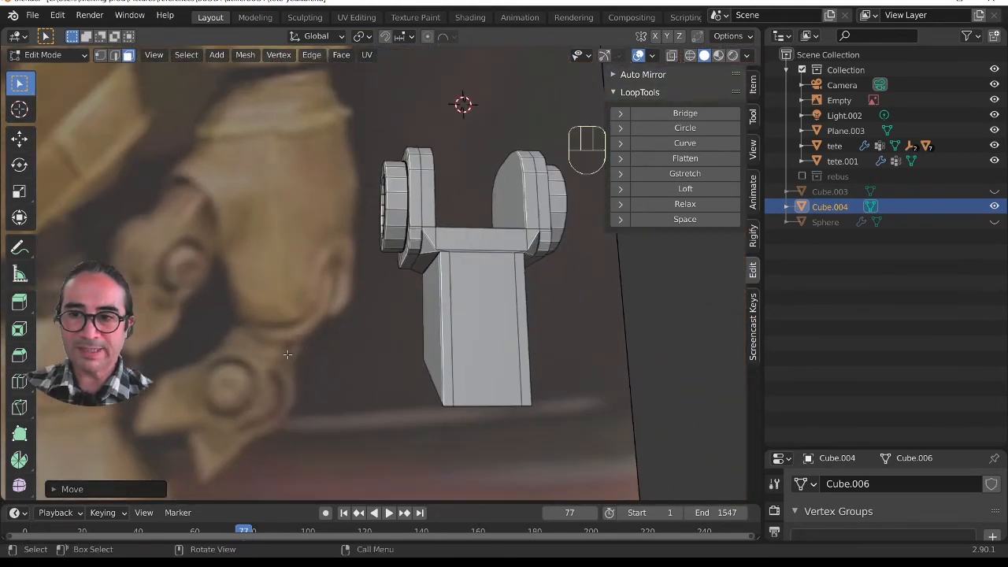
middle_drag(487, 356, 488, 335)
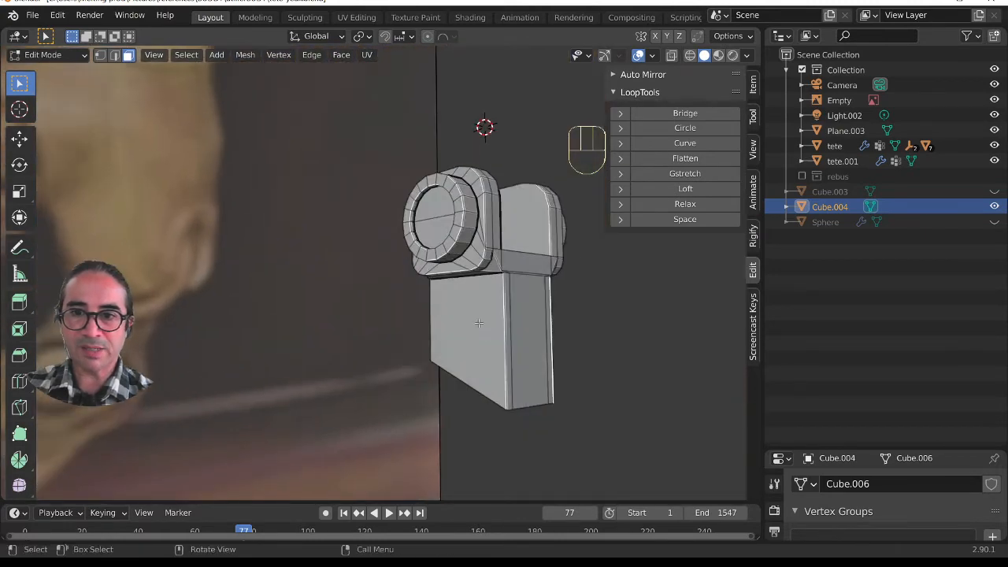
shift+click(488, 336)
middle_drag(607, 377, 405, 371)
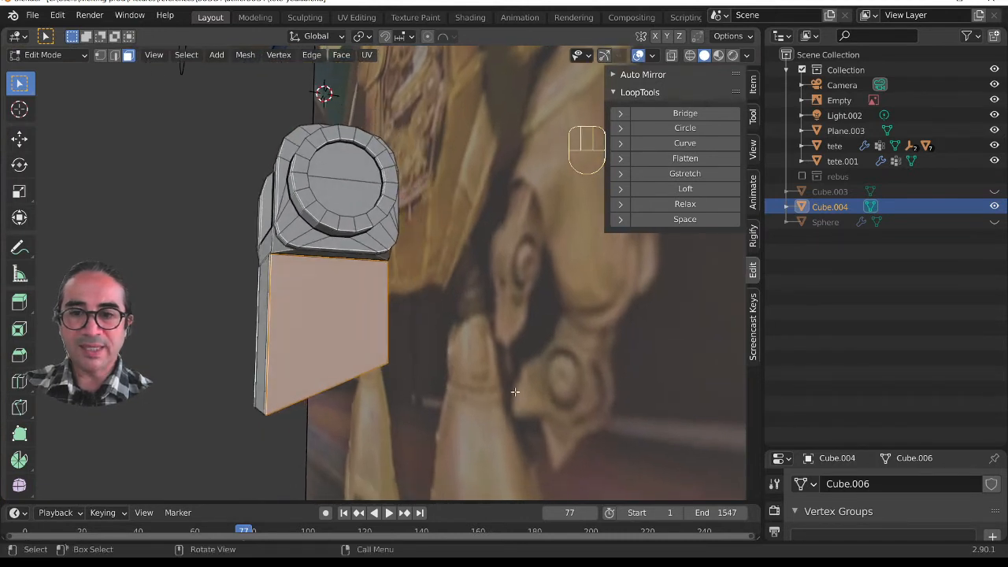
key(i)
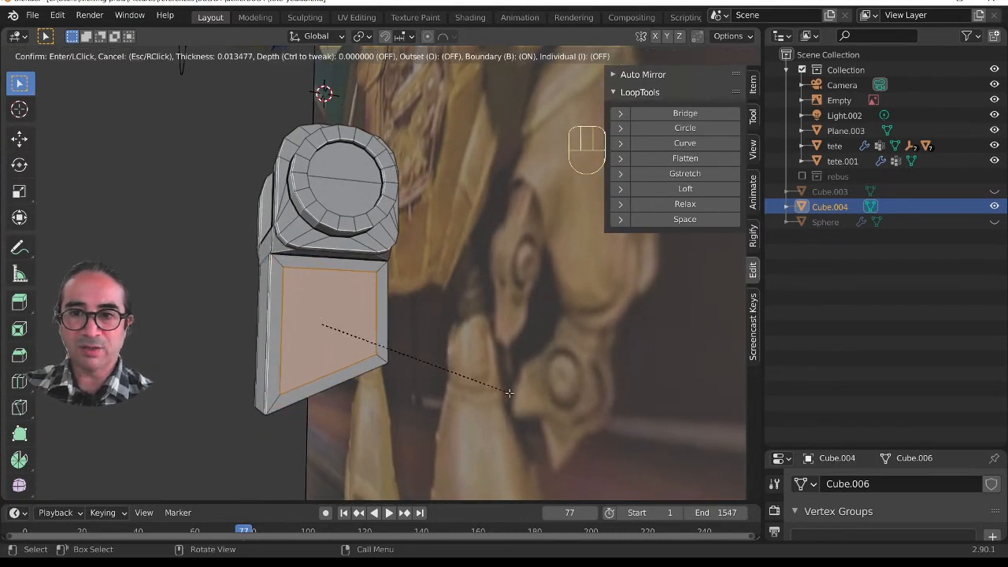
click(506, 393)
- Extrude the inset side faces in place, scale them inward along X into recessed panels, and leave mesh editing
mouse_move(507, 394)
middle_down()
mouse_move(501, 400)
mouse_move(524, 402)
middle_up()
key(e)
key(s)
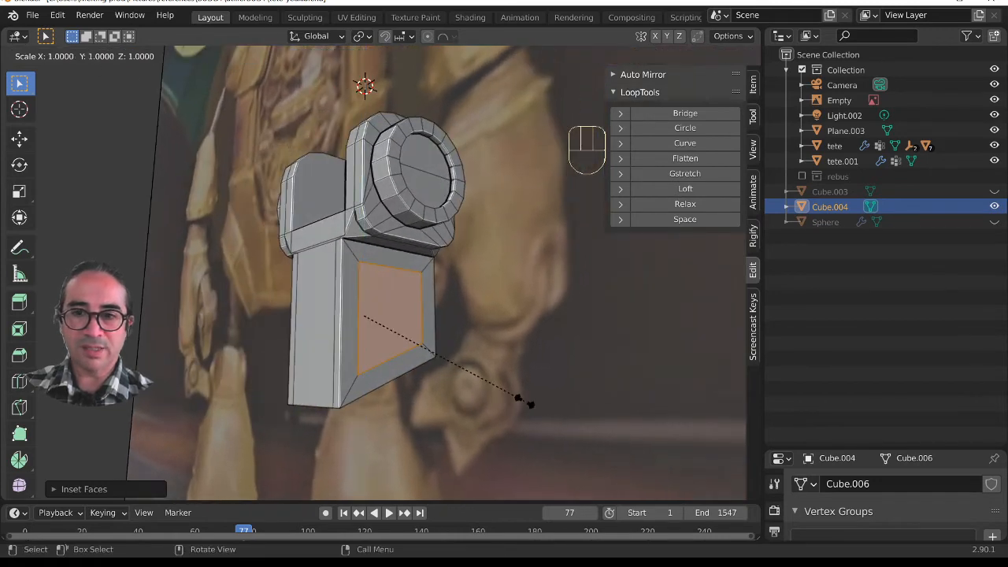
key(x)
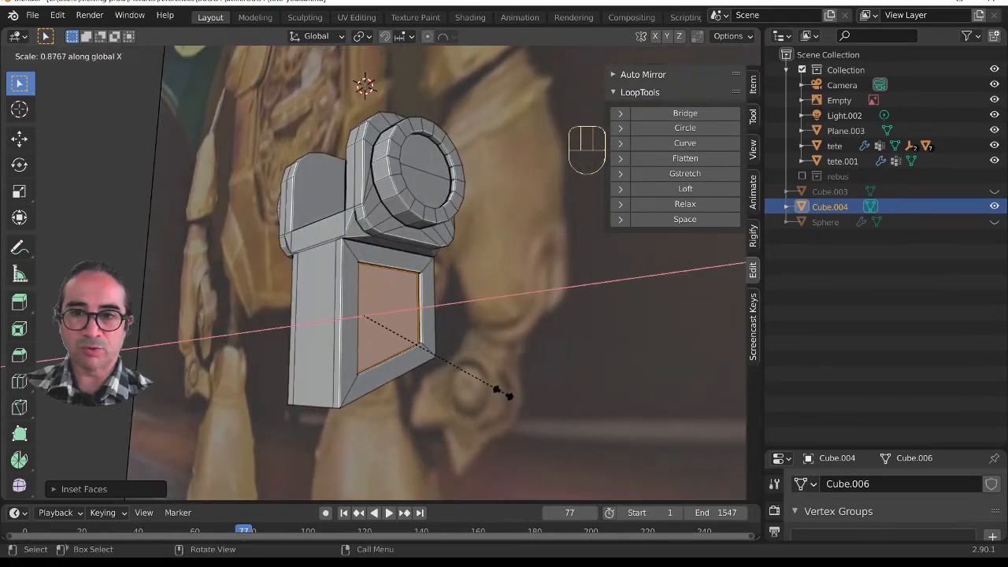
click(485, 383)
key(Tab)
mouse_move(485, 383)
middle_down()
mouse_move(505, 393)
mouse_move(409, 405)
mouse_move(472, 404)
mouse_move(475, 383)
middle_up()
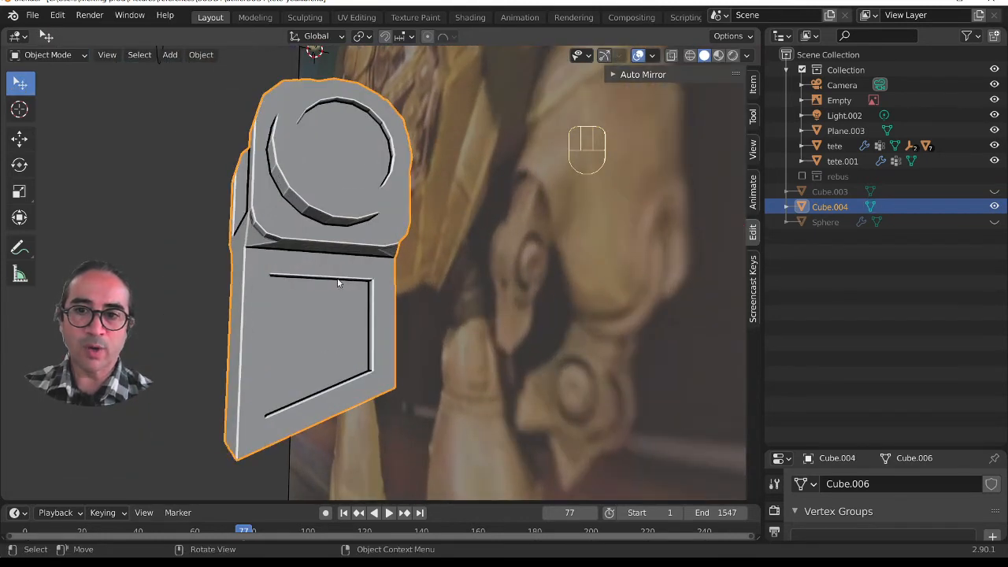
- Select the outer rim edge loops of the recessed panels on both sides of the fork segment's shaft
scroll(339, 284, up, 3)
middle_drag(570, 328, 393, 313)
key(Tab)
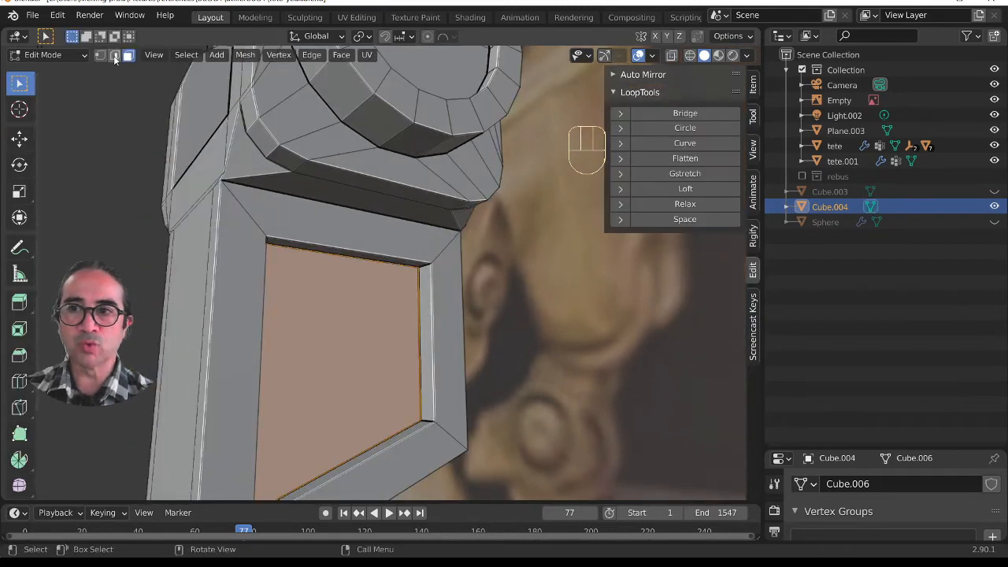
click(115, 54)
alt+click(429, 300)
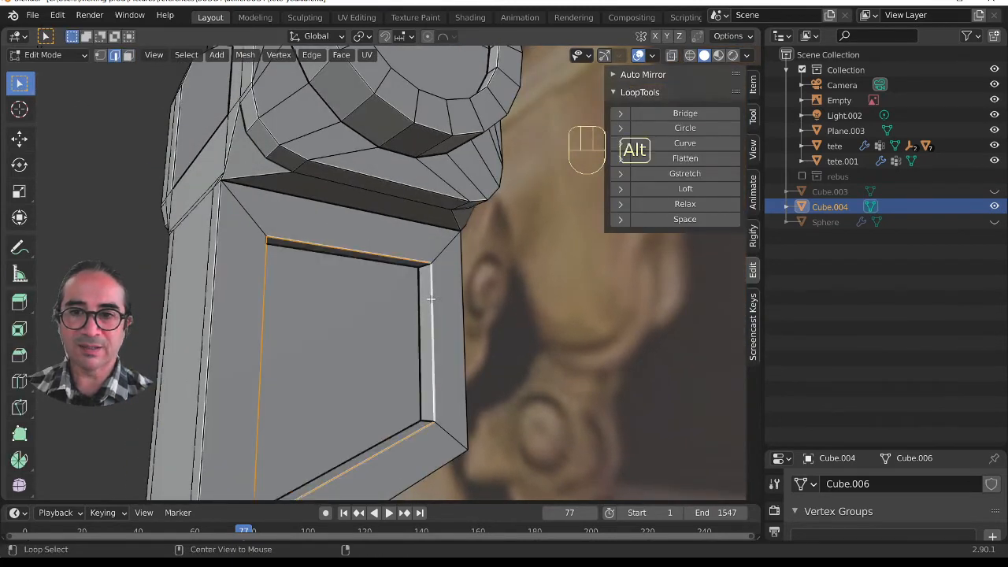
middle_drag(270, 394, 389, 336)
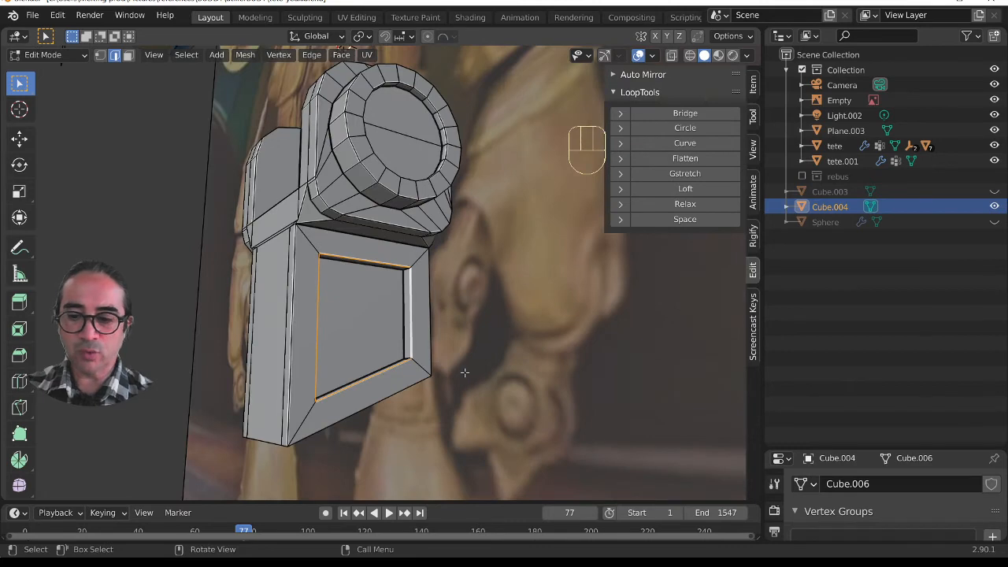
key(ctrl+b)
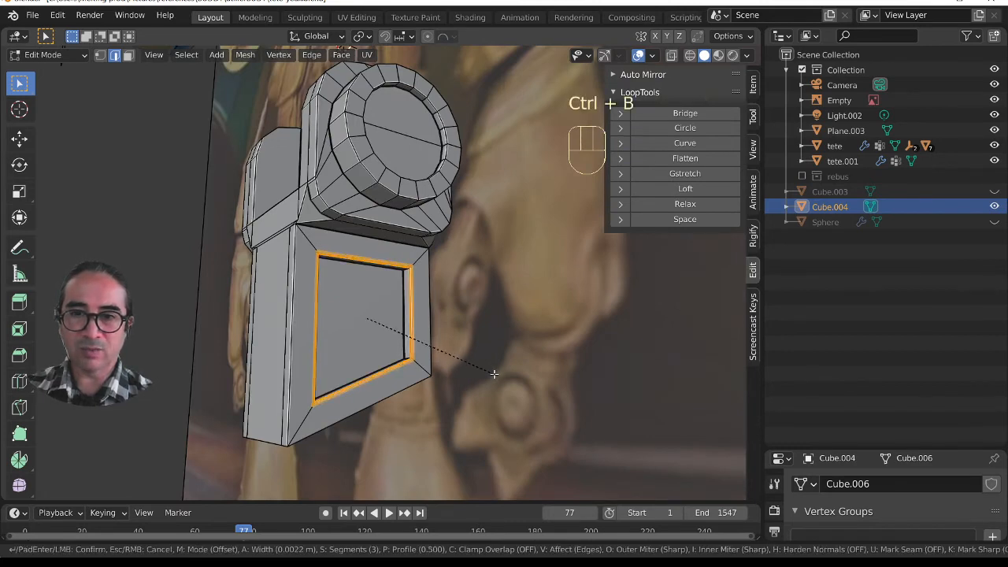
right_click(496, 378)
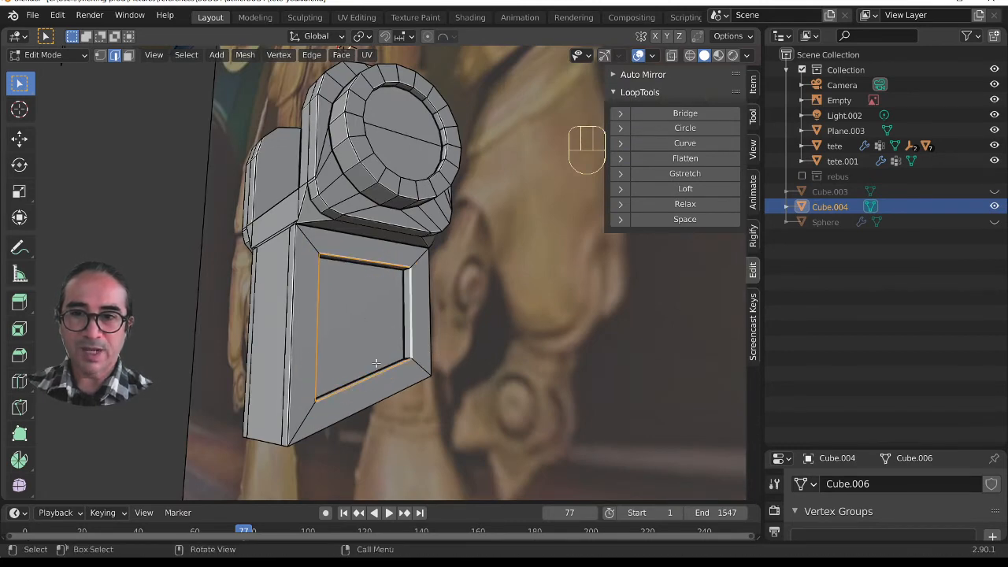
middle_drag(280, 348, 343, 244)
scroll(506, 341, up, 2)
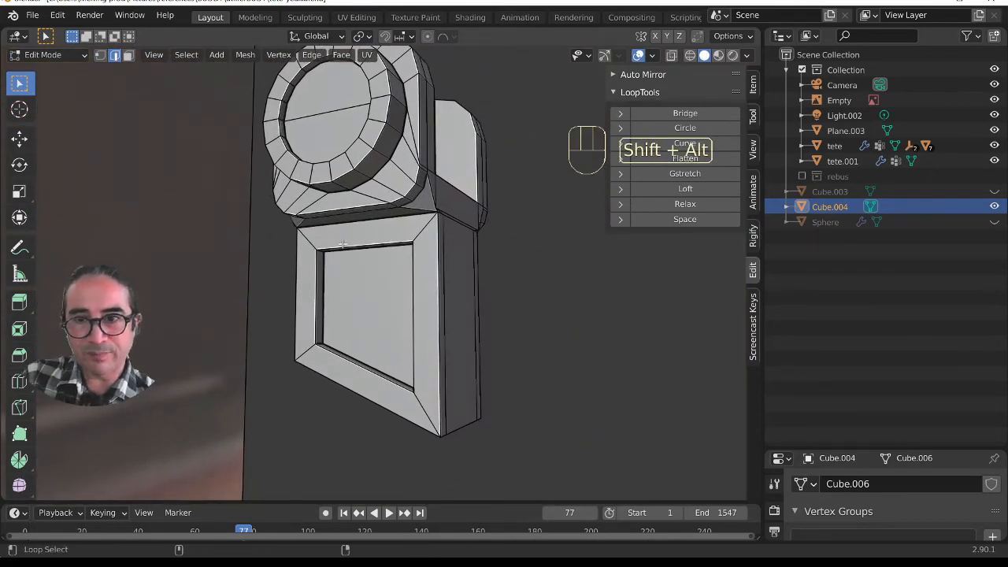
alt+shift+click(343, 244)
- Bevel the selected panel rims about 0.009 m wide with 2 segments and leave mesh editing
middle_drag(489, 317, 563, 400)
scroll(551, 398, up, 3)
key(ctrl+b)
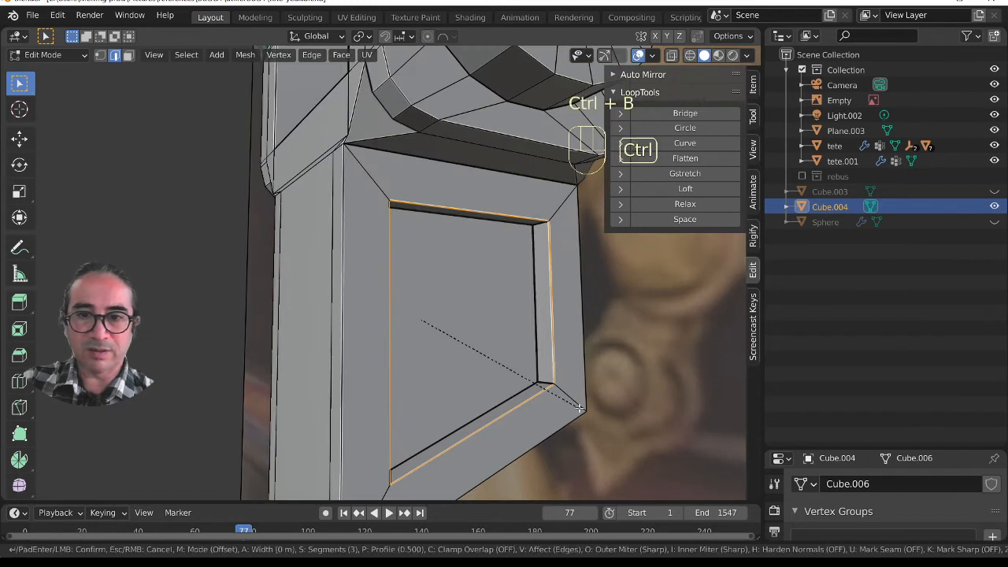
scroll(583, 409, up, 2)
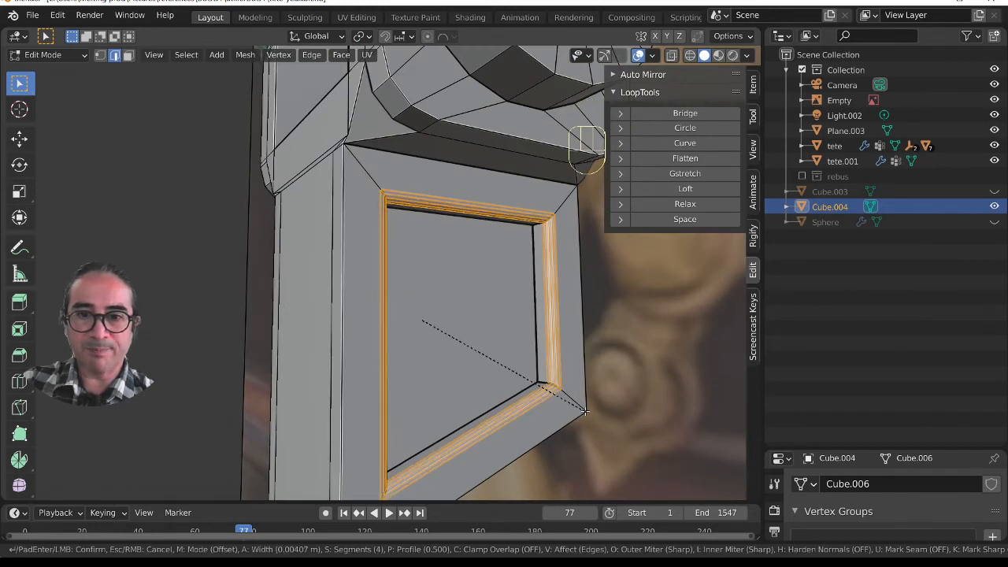
scroll(584, 411, down, 4)
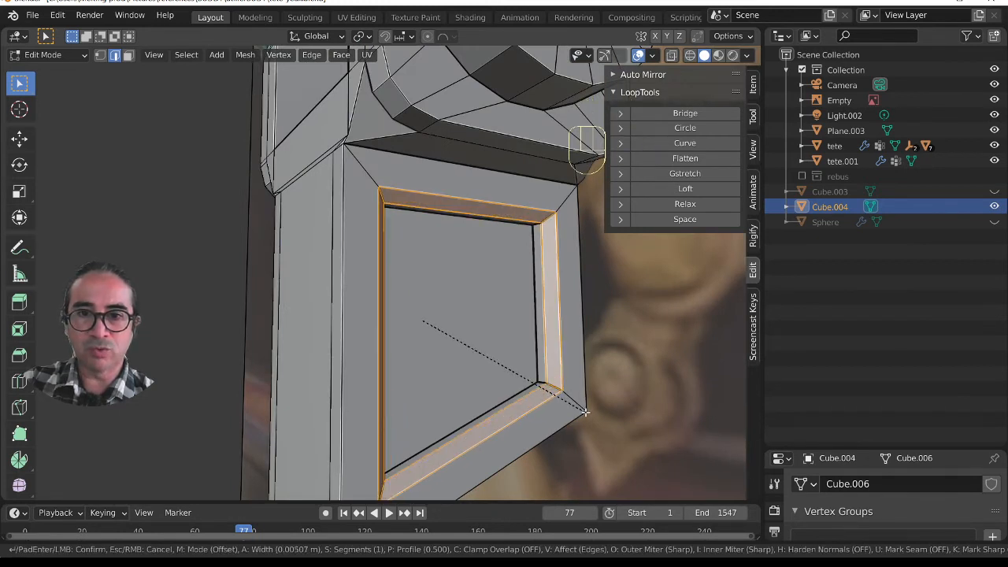
scroll(587, 415, up, 1)
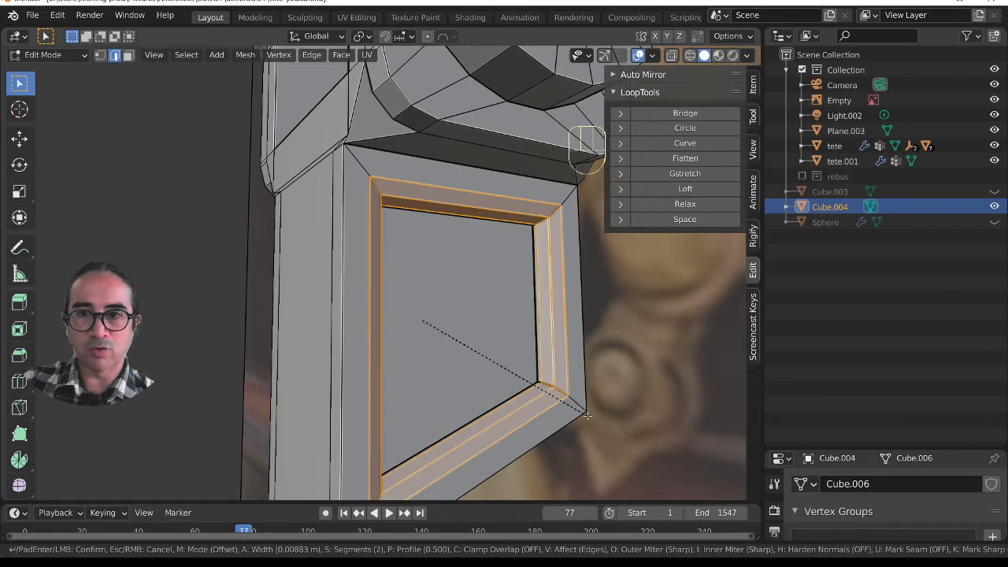
click(586, 415)
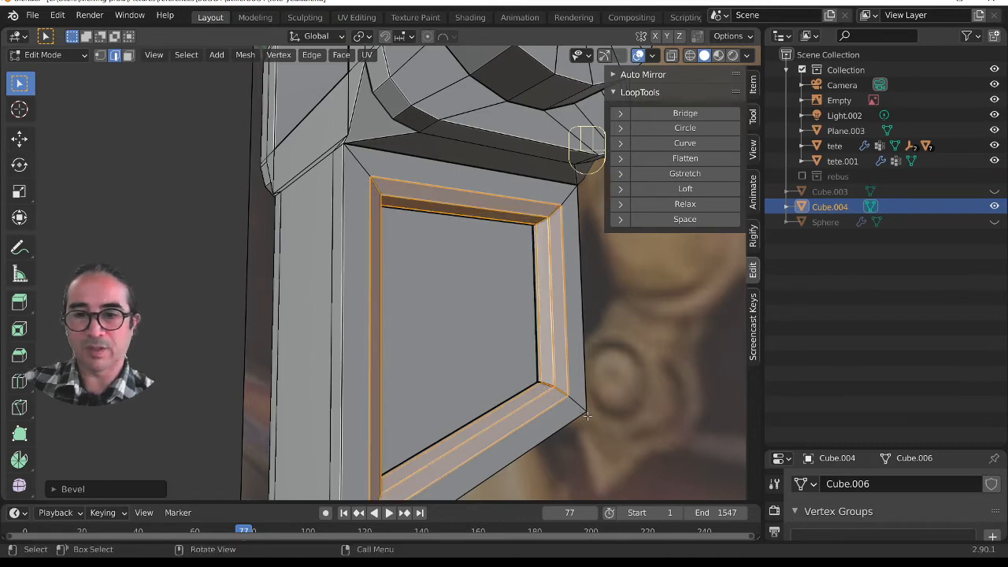
key(Tab)
- Try smooth shading on the fork segment, check its look, and return it to flat shading
scroll(576, 406, down, 5)
middle_drag(471, 338, 459, 210)
right_click(460, 179)
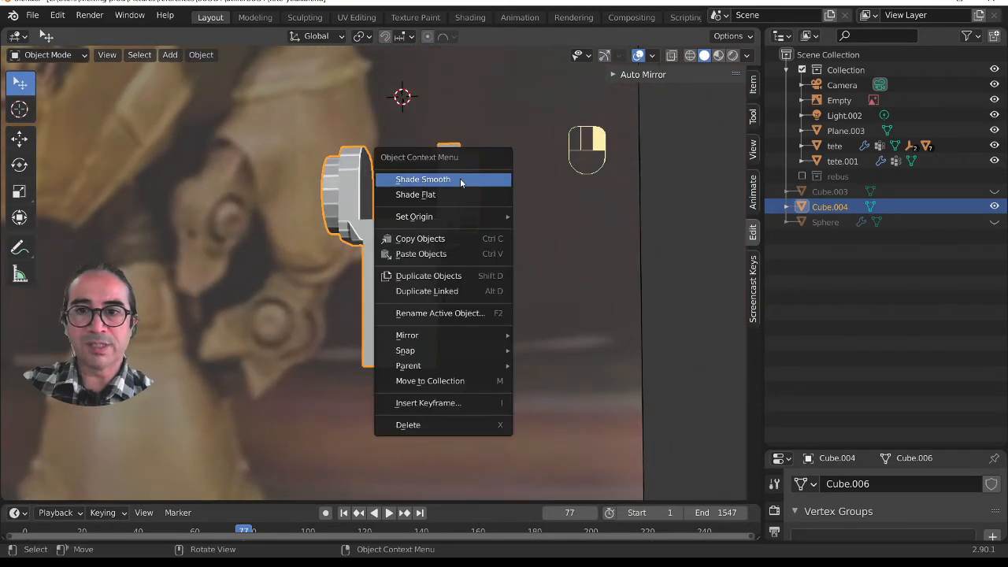
click(466, 191)
right_click(458, 173)
click(458, 174)
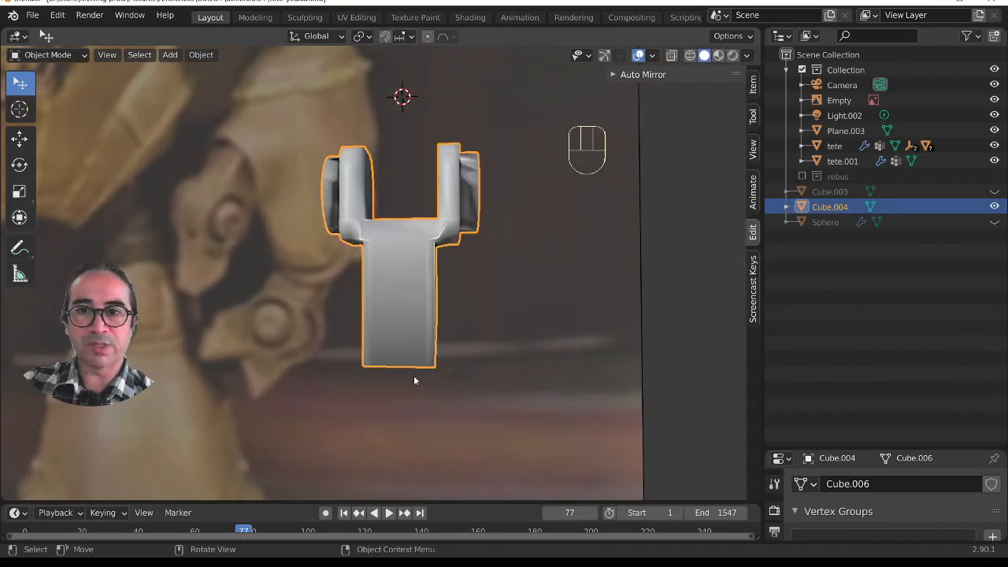
mouse_move(415, 380)
middle_down()
mouse_move(544, 377)
mouse_move(291, 359)
mouse_move(401, 365)
middle_up()
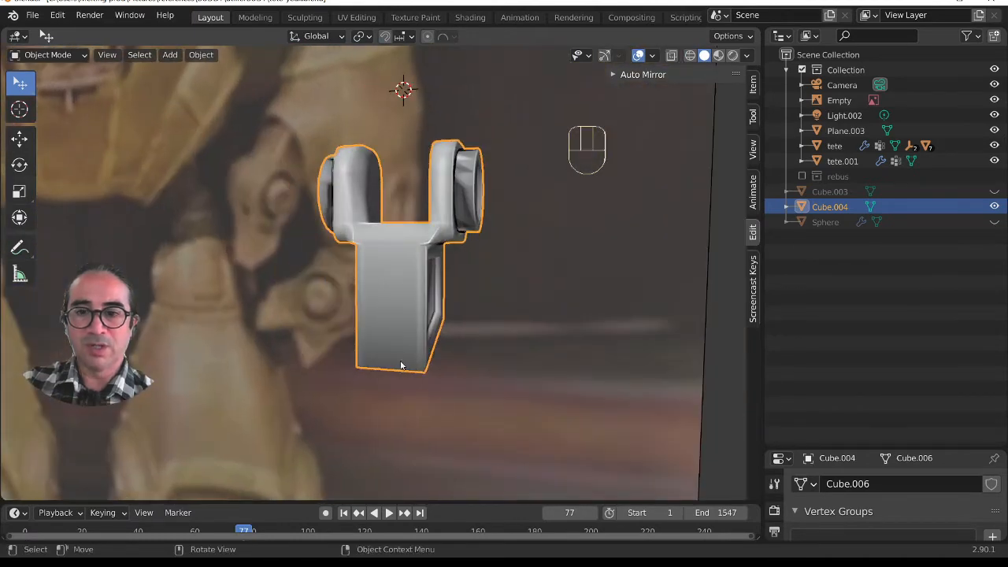
right_click(411, 286)
click(412, 296)
- Apply smooth shading to the whole fork segment once more to judge its rounded edges
middle_drag(499, 293, 423, 301)
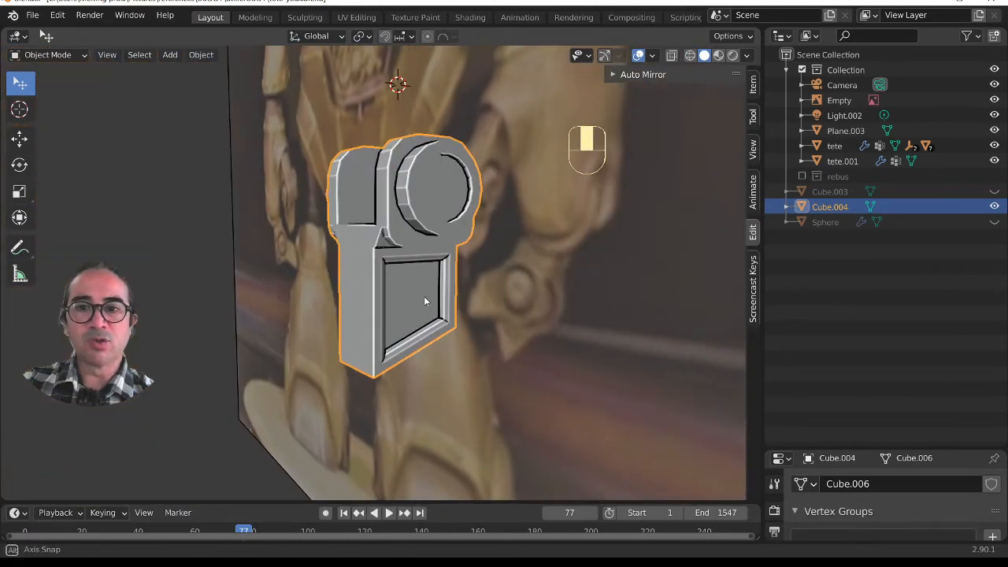
scroll(424, 296, up, 2)
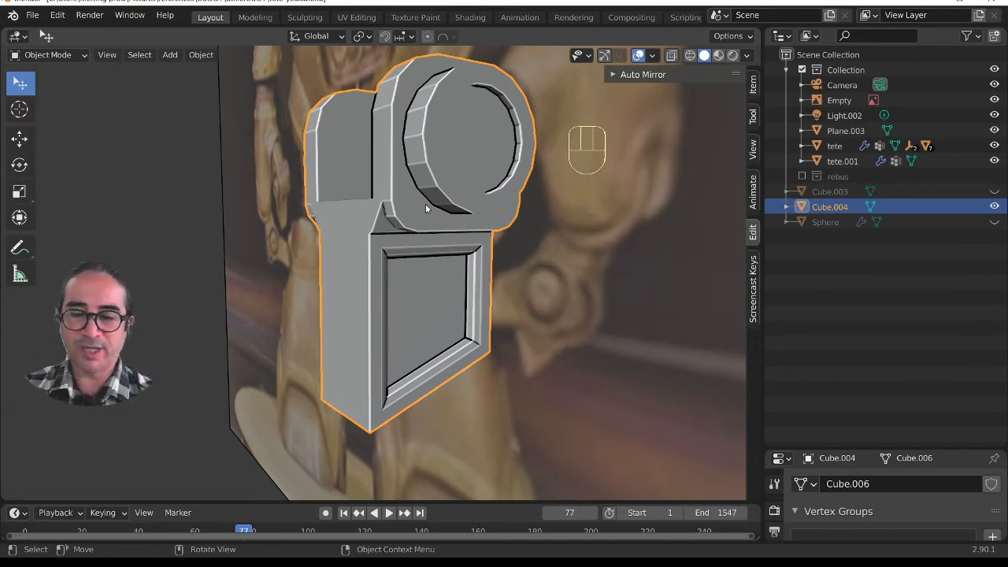
key(Tab)
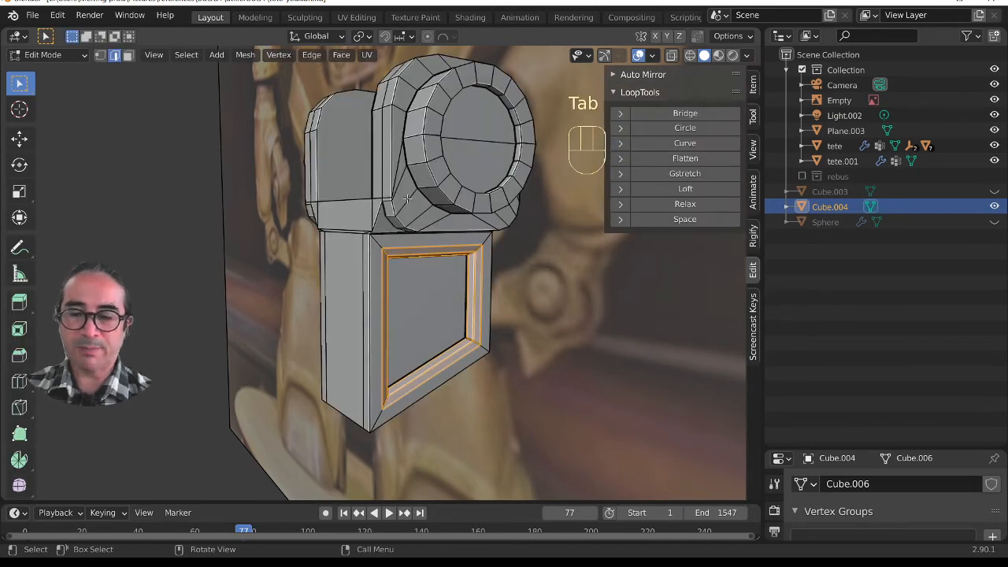
key(Tab)
right_click(410, 178)
click(400, 160)
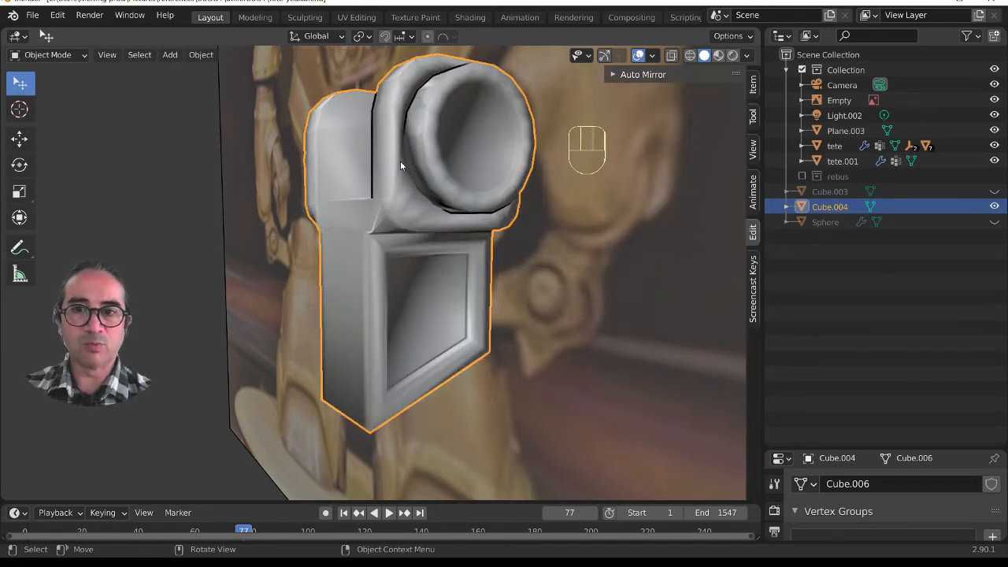
- Try an extra edge loop around the side wall of one joint disc and inspect the smooth shading
shift+middle_drag(424, 139, 481, 250)
key(Tab)
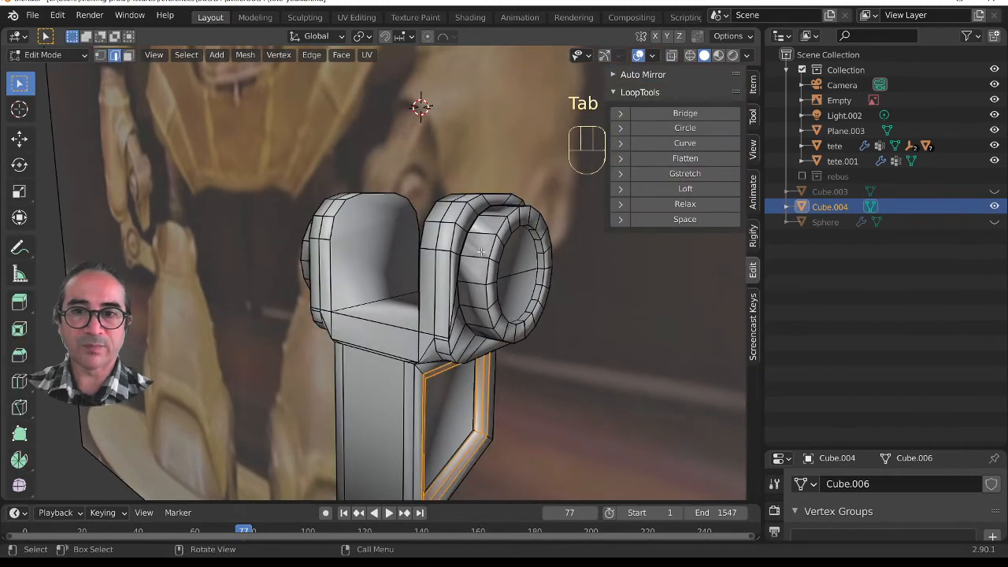
key(ctrl+r)
click(473, 237)
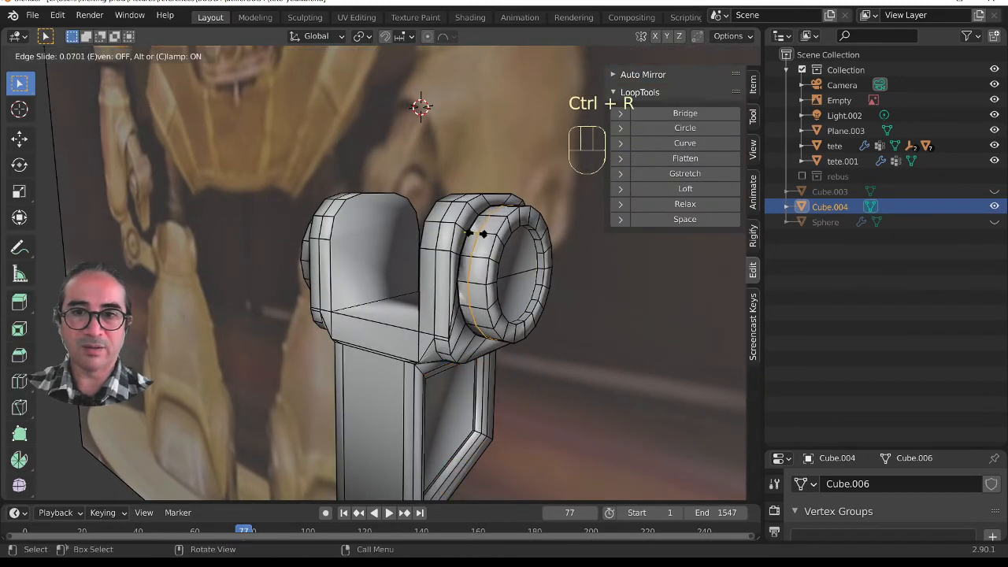
click(473, 233)
key(Tab)
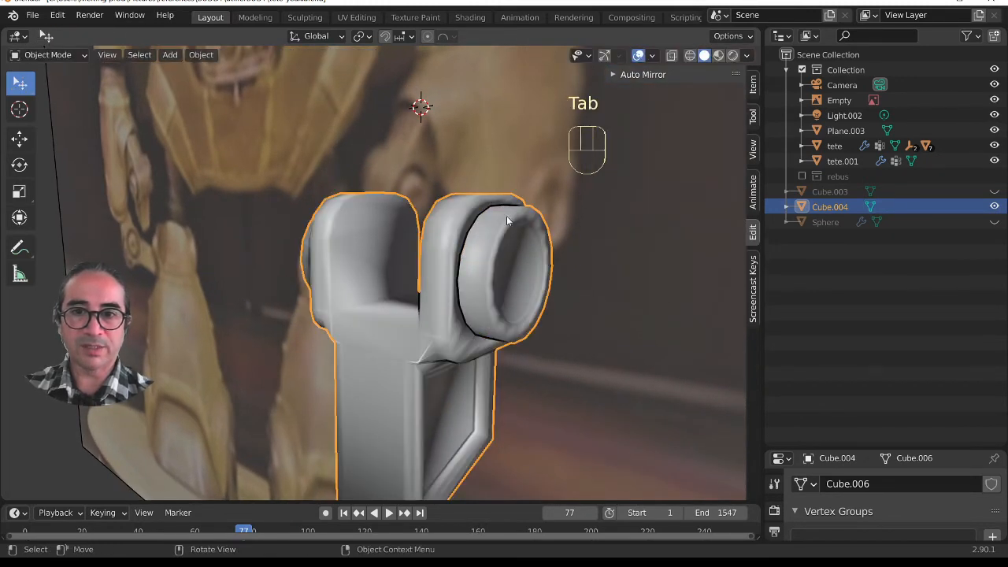
scroll(506, 226, up, 2)
middle_drag(522, 268, 512, 199)
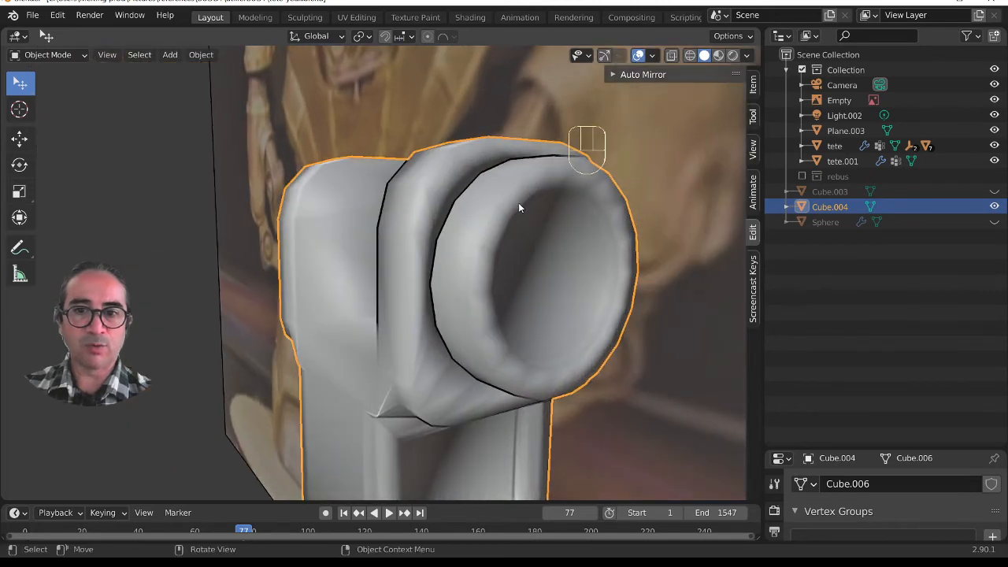
- Undo the loop cut on the joint disc and set the fork segment back to flat shading
key(ctrl+z)
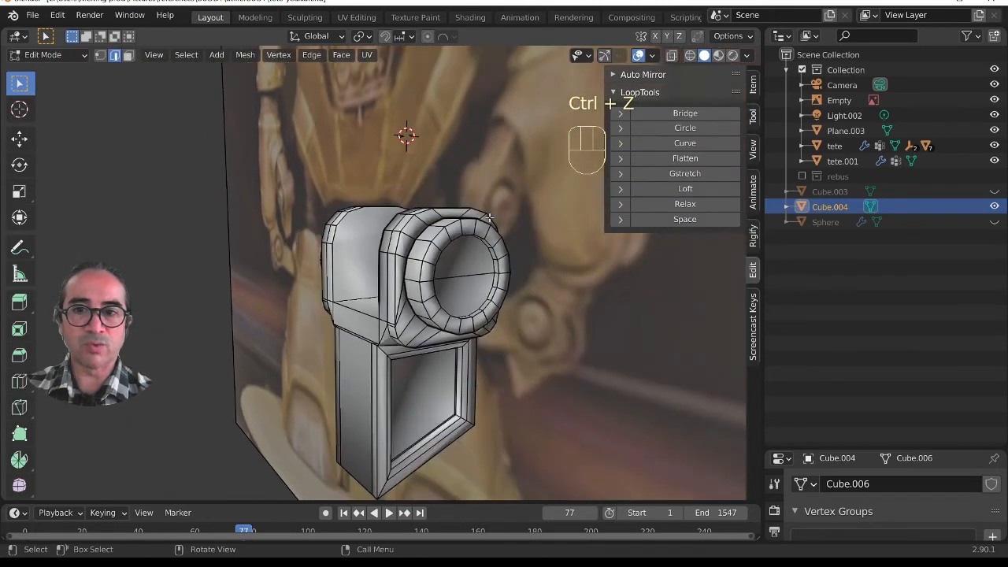
key(Tab)
right_click(417, 261)
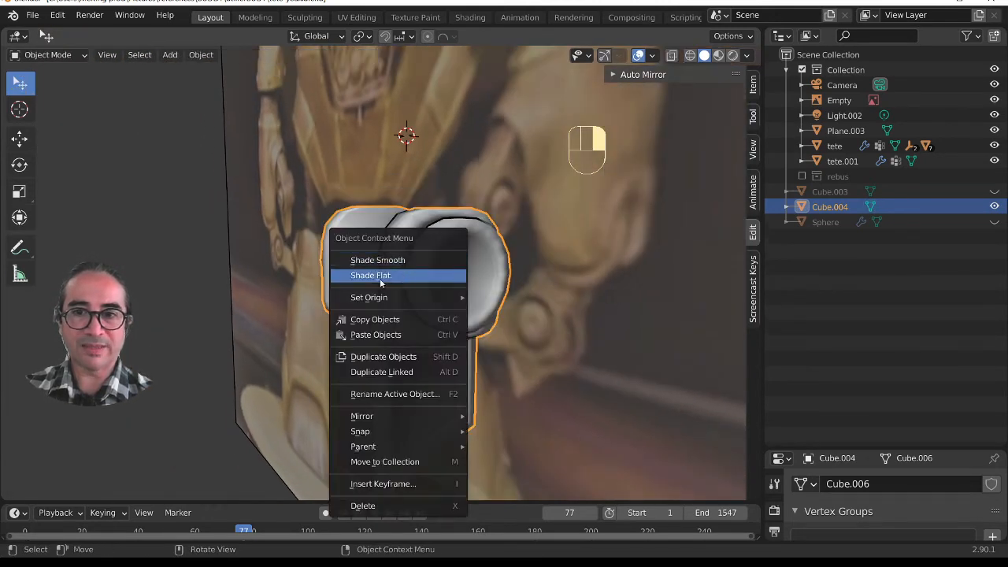
click(393, 276)
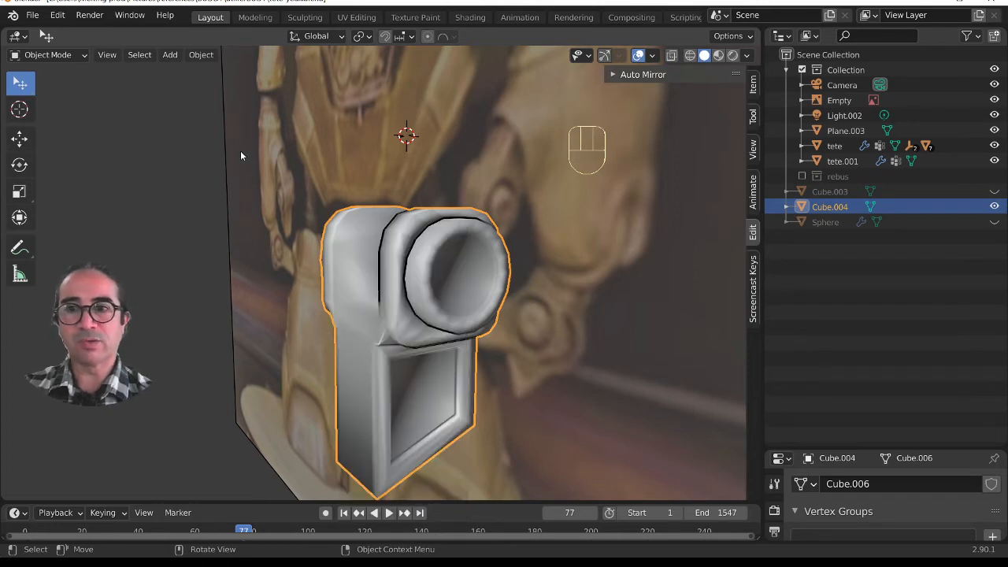
right_click(440, 235)
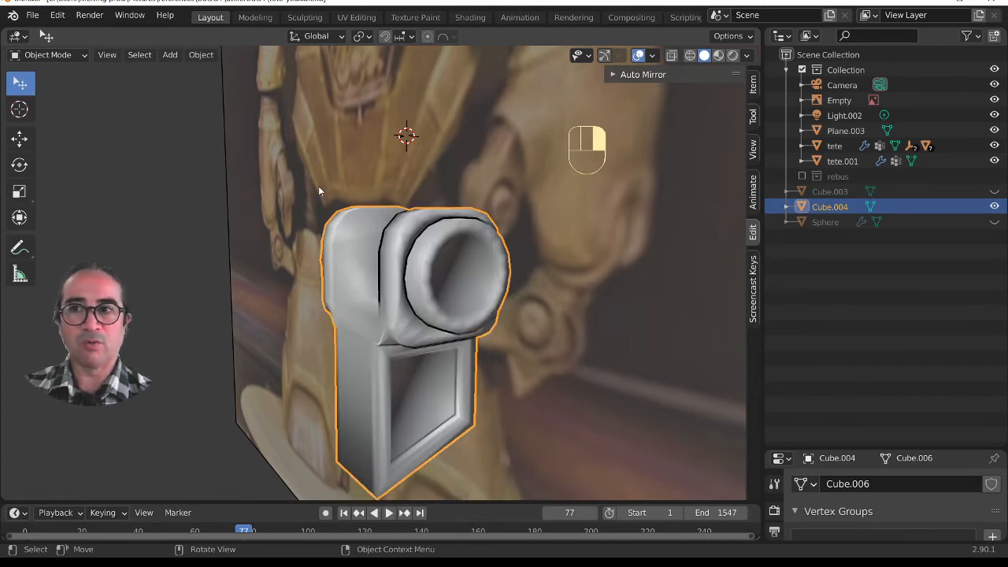
right_click(431, 250)
click(408, 269)
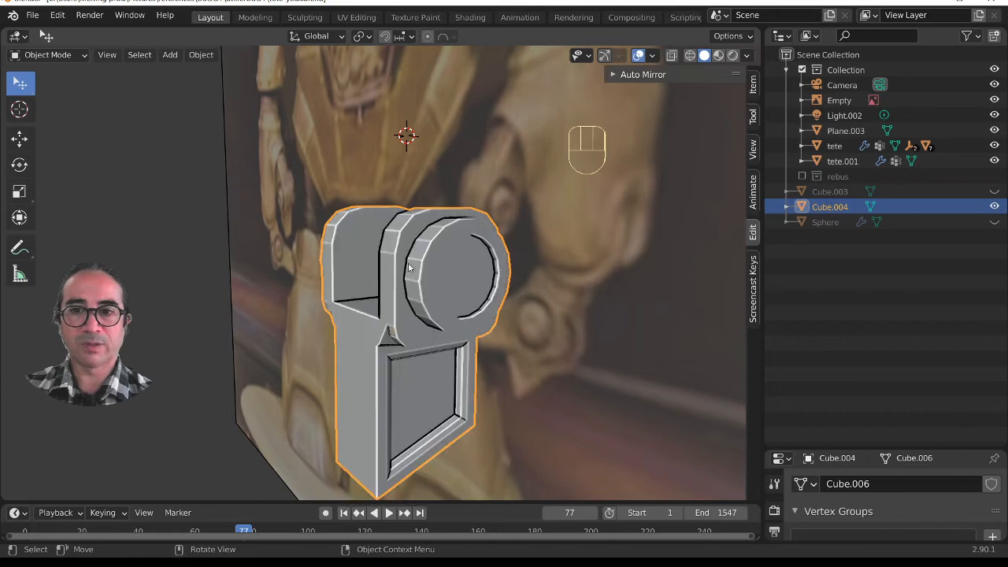
- Unhide all hidden objects to bring back the first finger segment and the sphere
scroll(369, 341, down, 2)
mouse_move(369, 342)
middle_down()
mouse_move(540, 327)
mouse_move(360, 304)
mouse_move(447, 351)
mouse_move(456, 331)
middle_up()
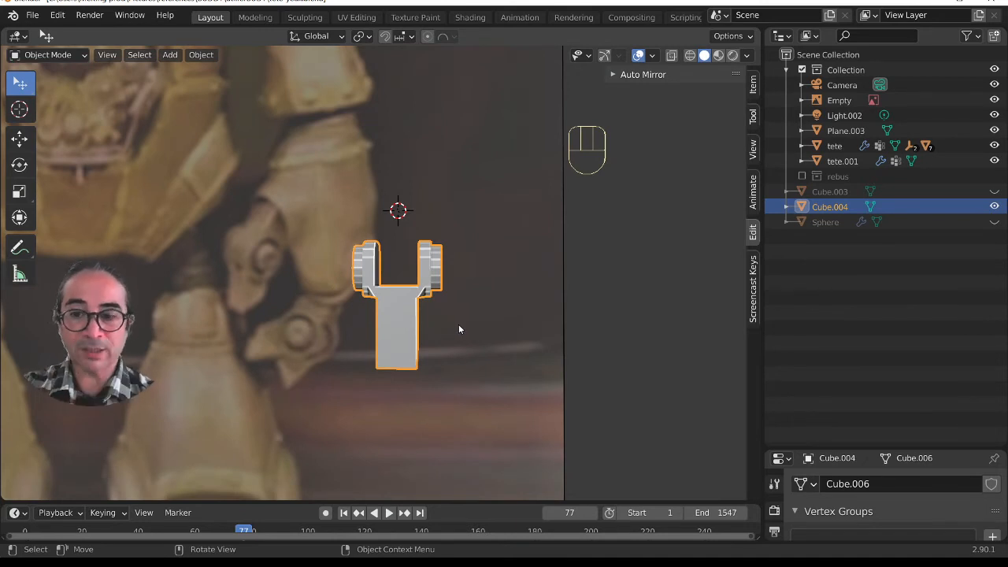
key(alt+h)
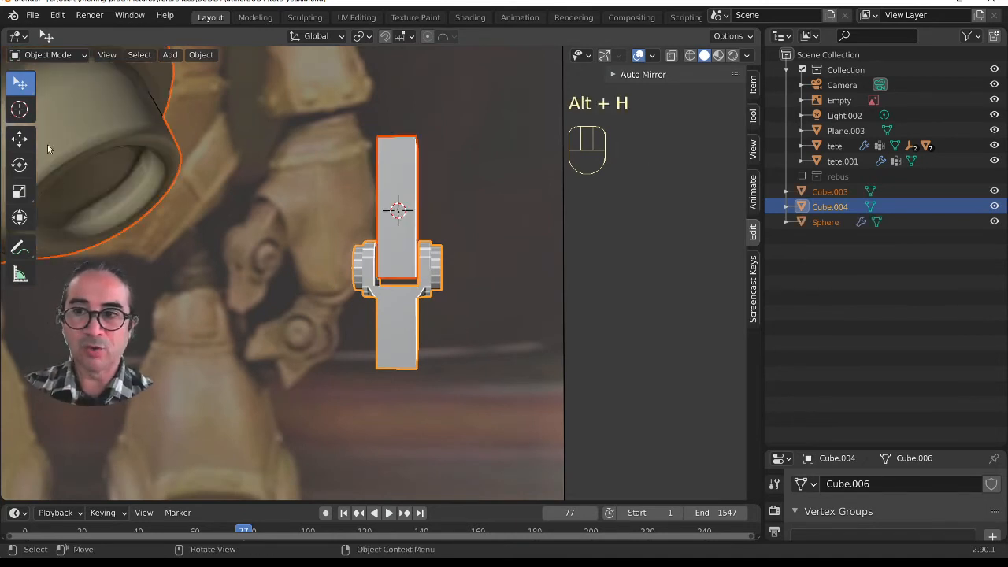
scroll(452, 315, up, 4)
mouse_move(452, 315)
middle_down()
mouse_move(337, 330)
mouse_move(446, 334)
middle_up()
- Move the first finger segment down along Z until its lower end sits at the base of the fork
click(406, 209)
scroll(406, 208, down, 3)
middle_drag(425, 296, 459, 268)
key(g)
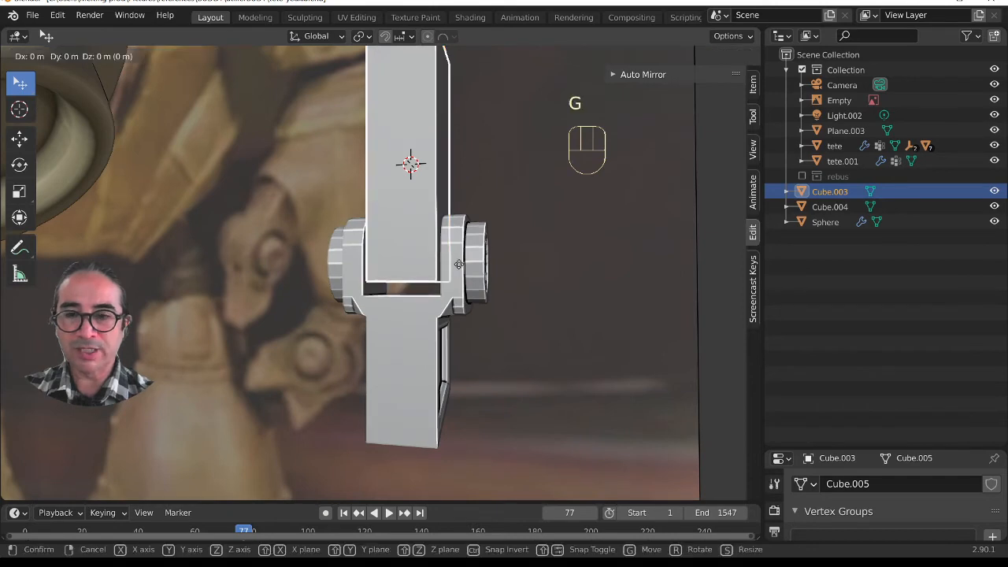
key(z)
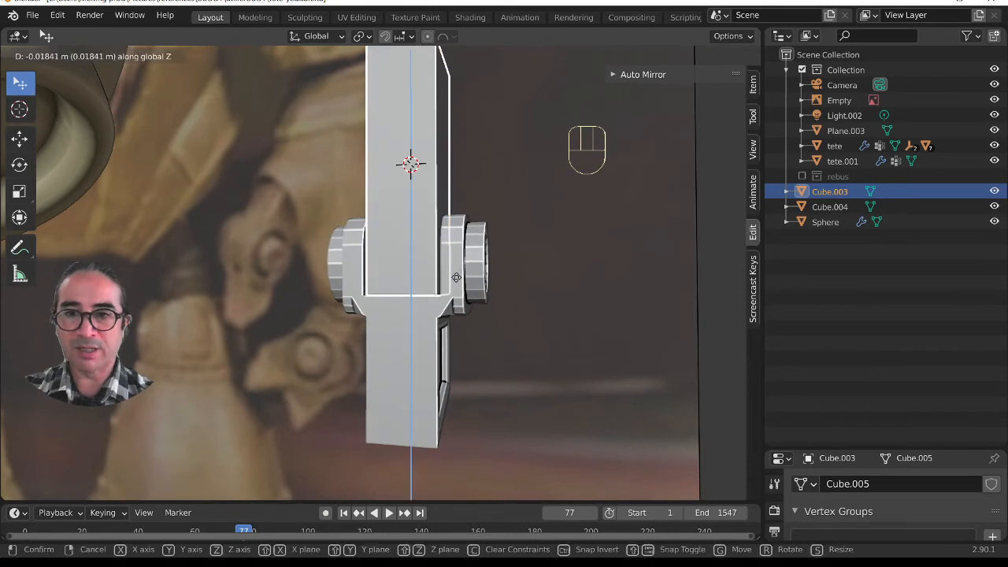
click(446, 313)
middle_drag(446, 313, 417, 347)
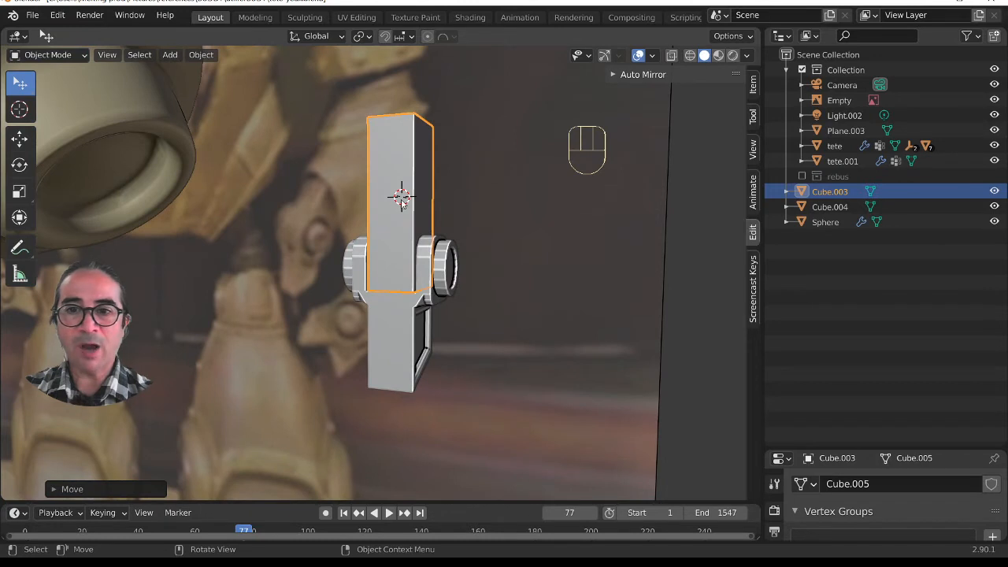
- Create a linked duplicate of both finger segments and place it beside the original along the X axis
shift+click(396, 337)
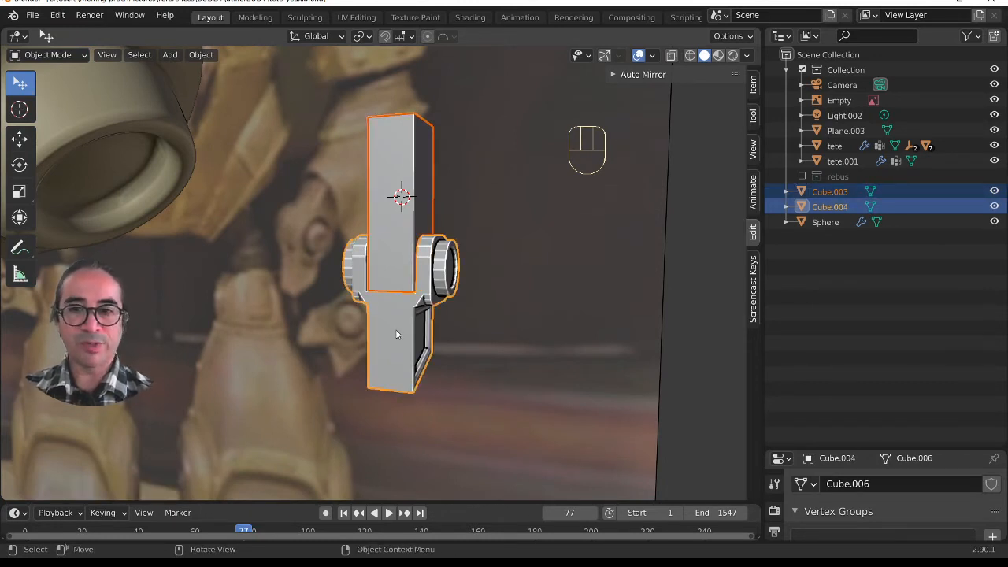
key(KP_1)
key(shift)
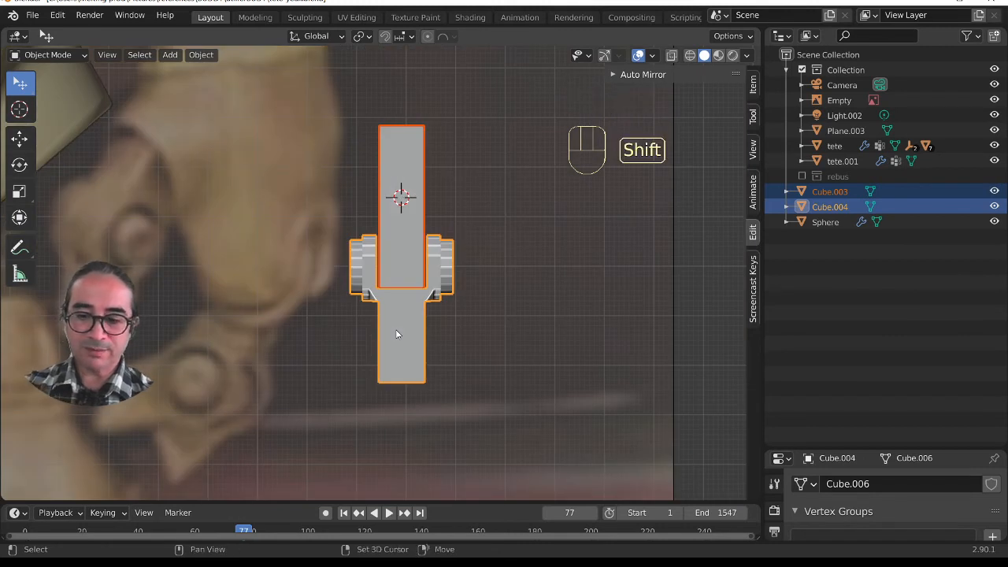
key(shift)
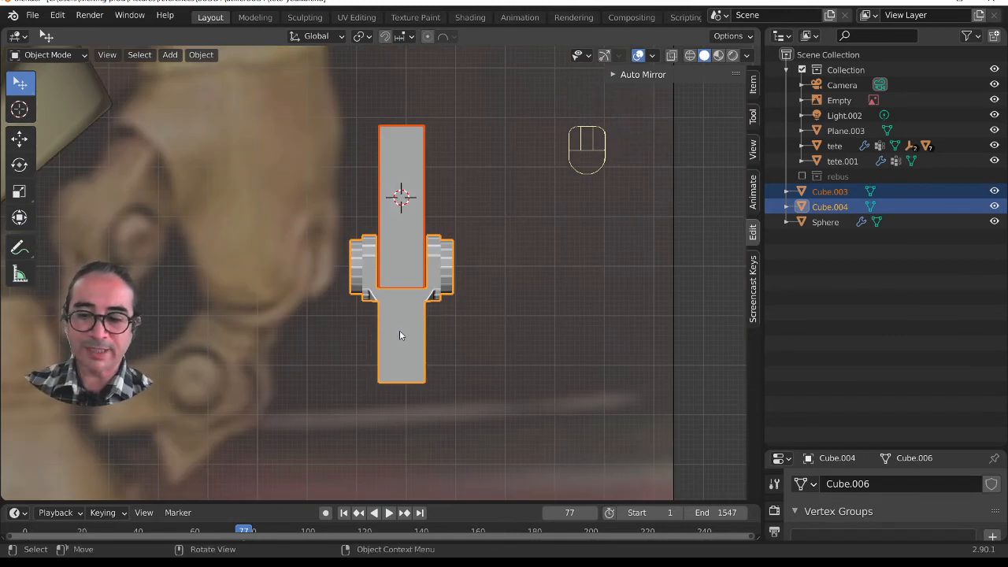
key(alt+d)
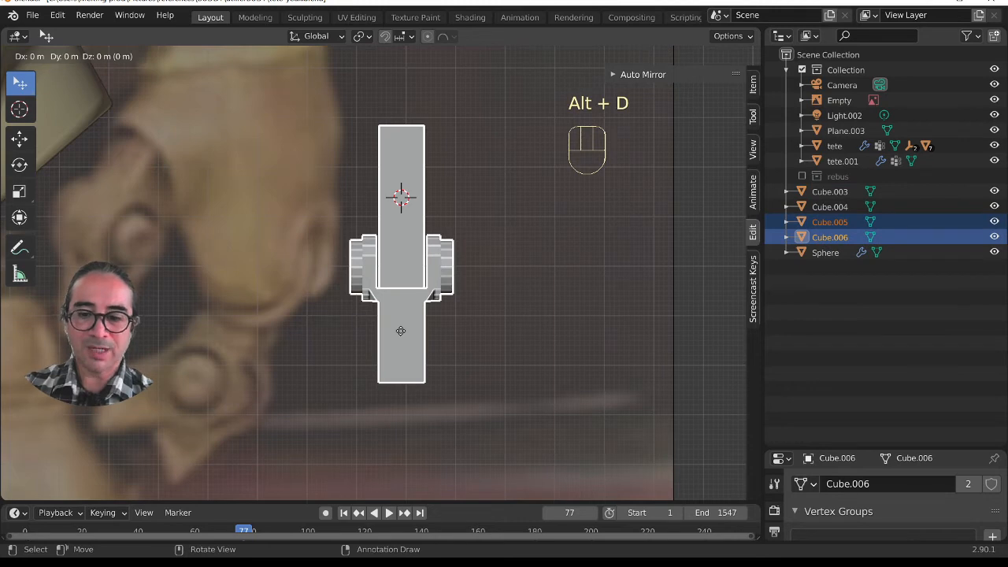
key(x)
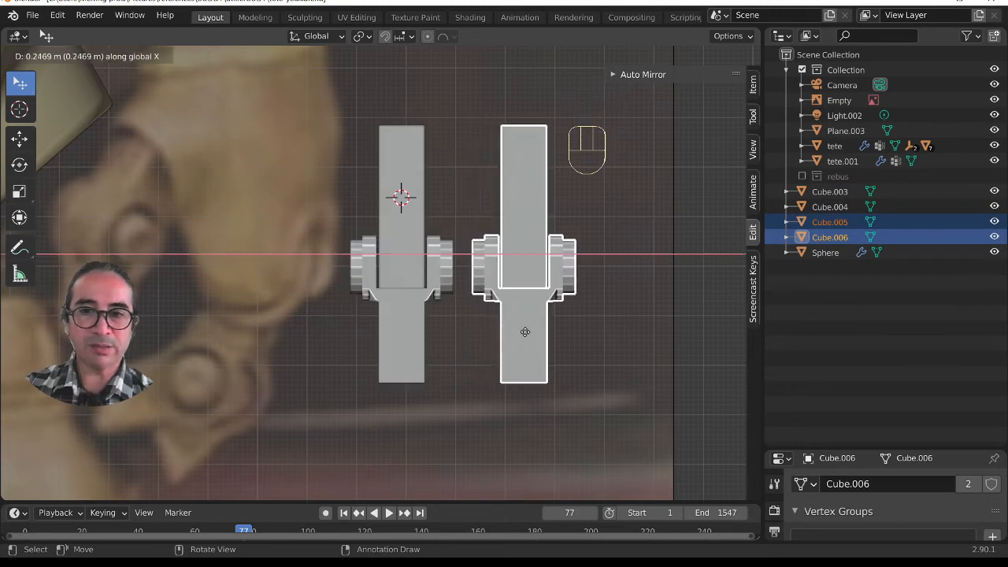
click(544, 332)
- Create a second linked duplicate of the copied finger along X to form a row of three fingers
scroll(542, 330, down, 2)
shift+middle_drag(504, 315, 386, 313)
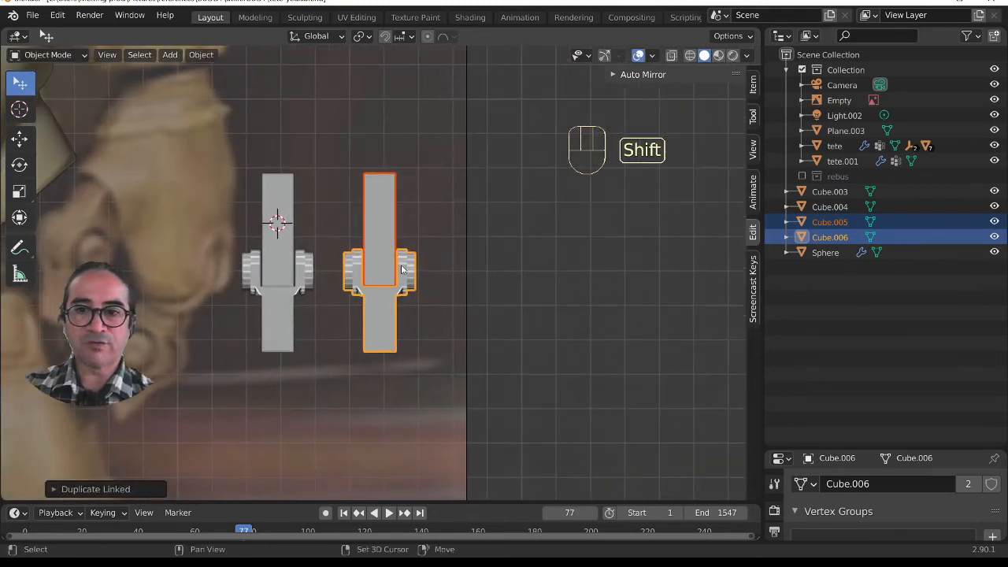
key(alt+d)
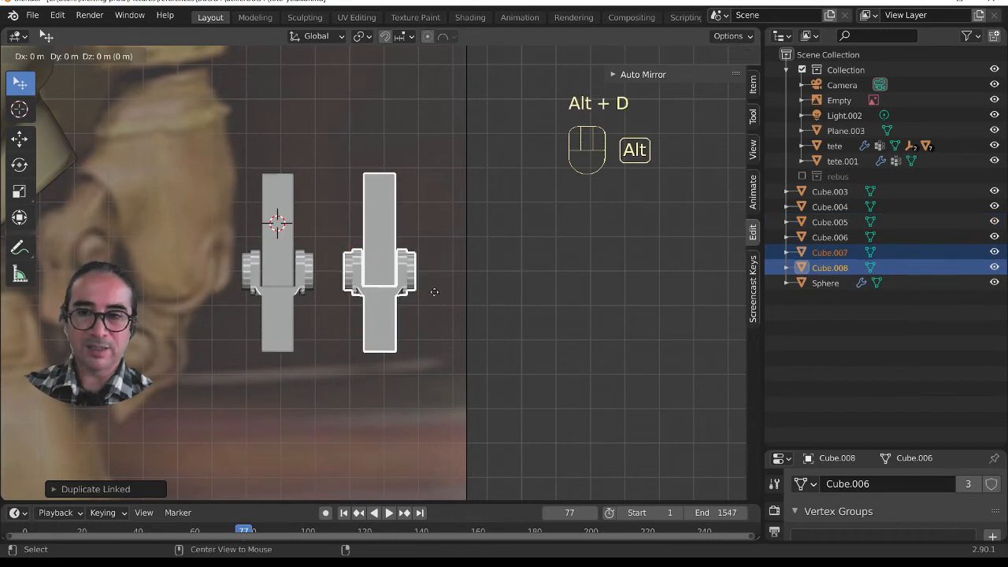
key(x)
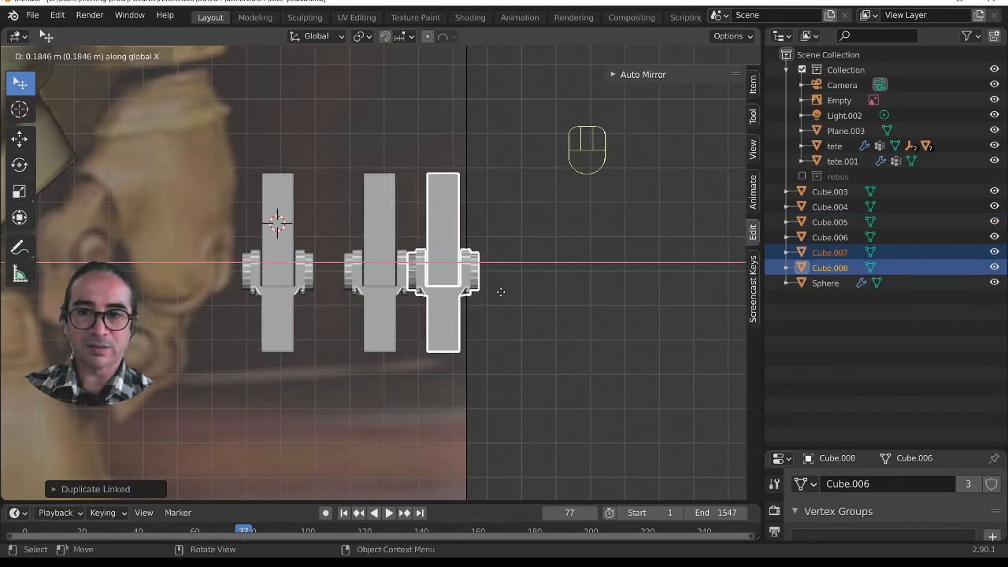
click(523, 292)
scroll(438, 303, up, 2)
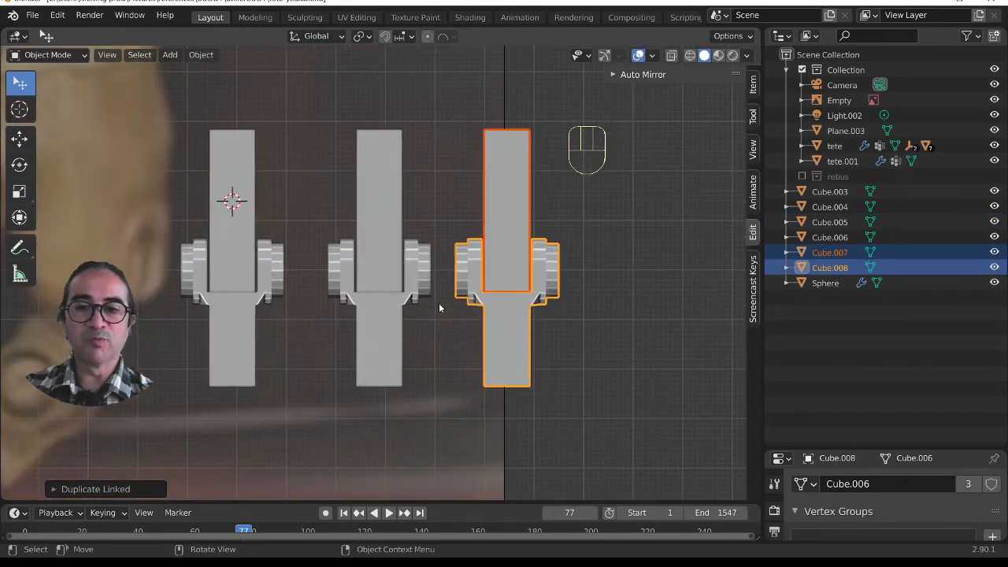
- Bevel the lower front edge of the middle finger's upper segment with 5 segments and a width of about 0.063 m
click(231, 194)
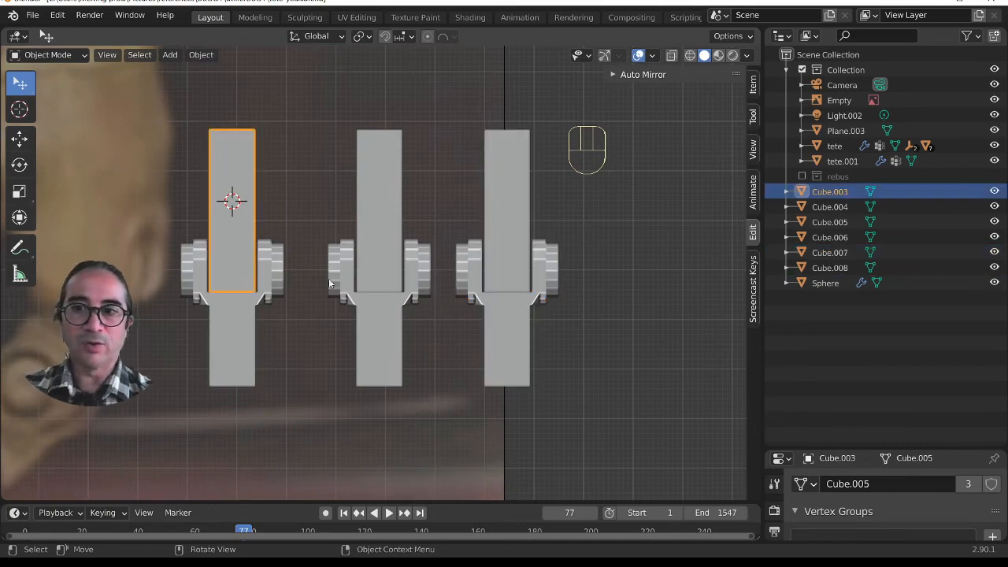
middle_drag(502, 355, 450, 362)
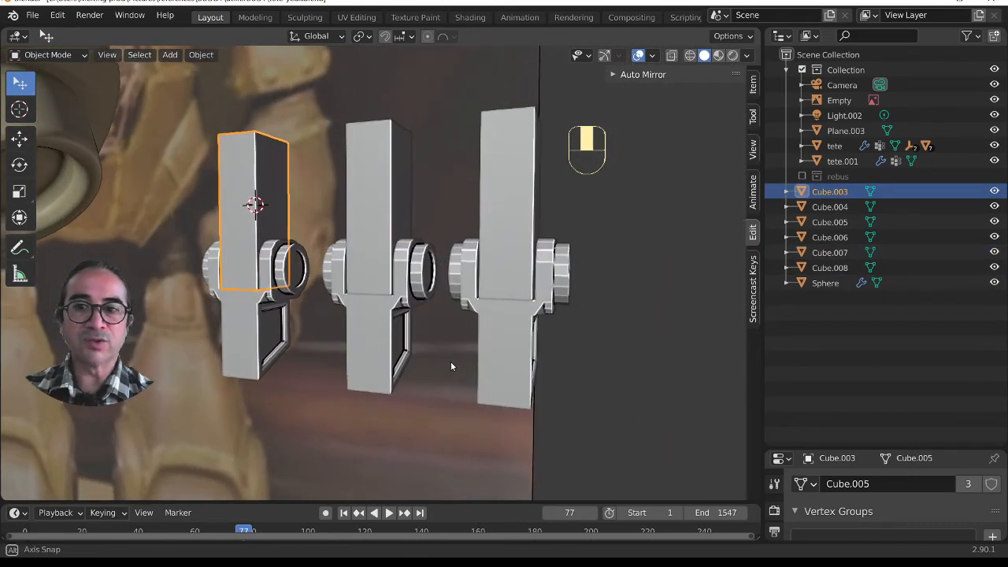
scroll(347, 333, up, 3)
middle_drag(347, 333, 422, 336)
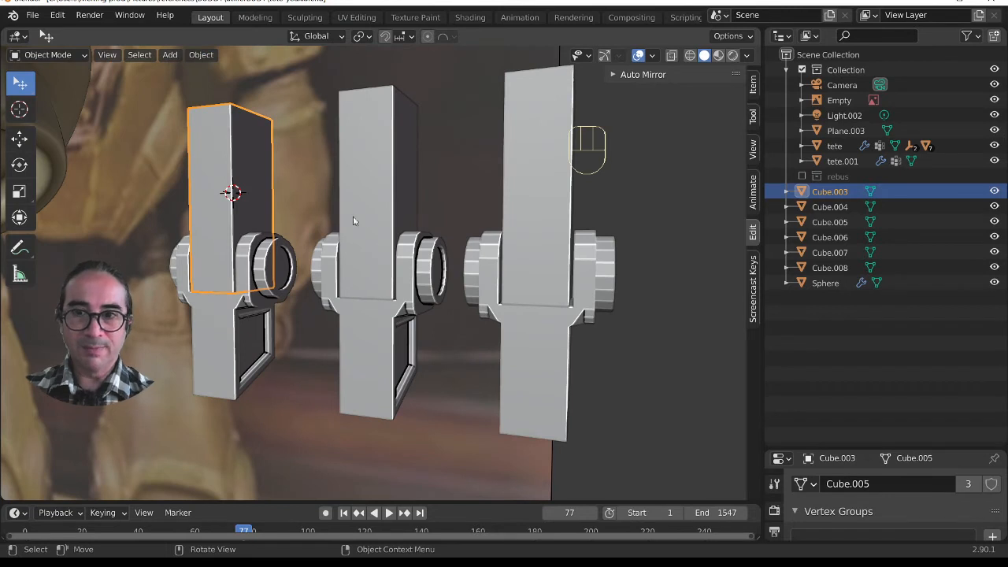
click(379, 205)
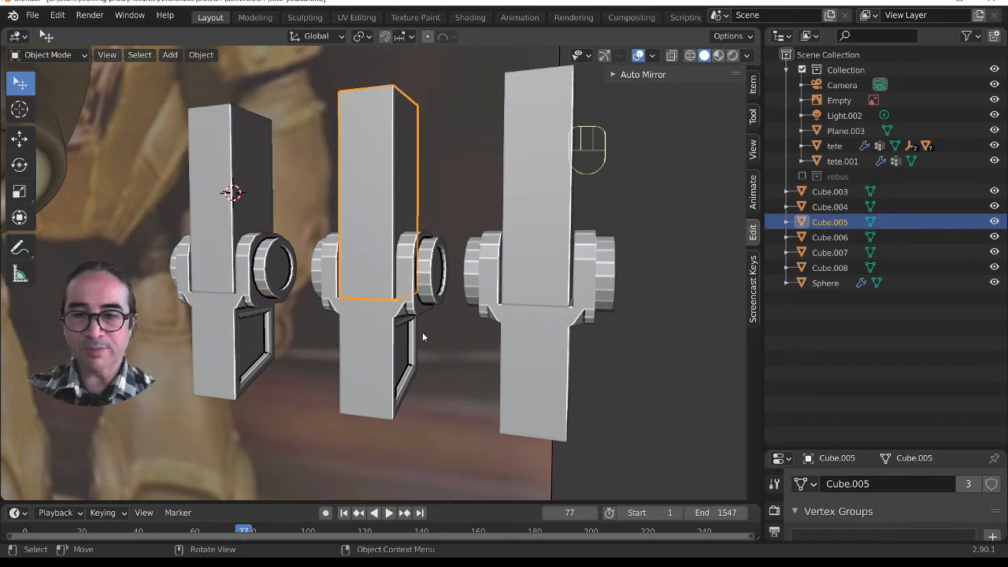
scroll(366, 215, up, 3)
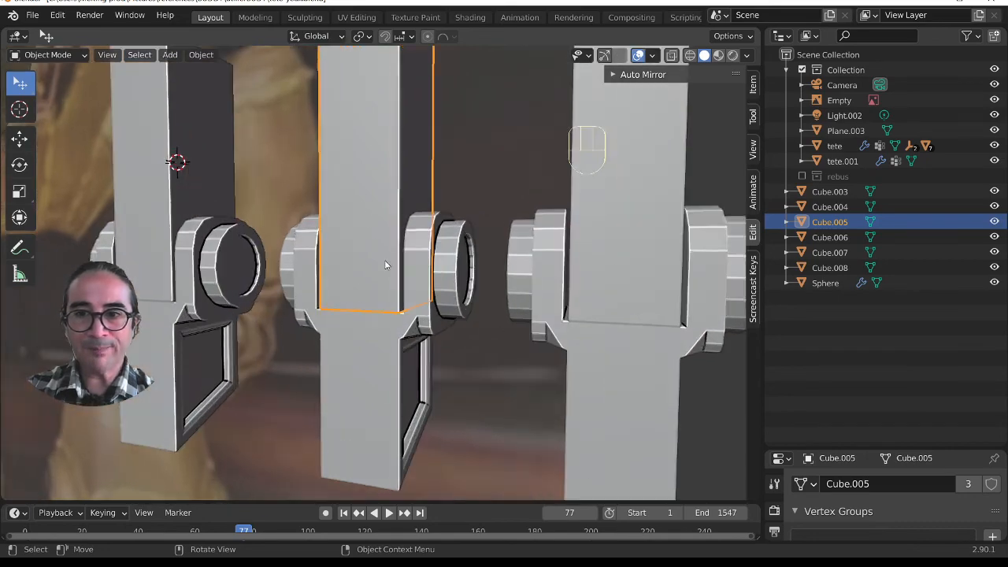
key(Tab)
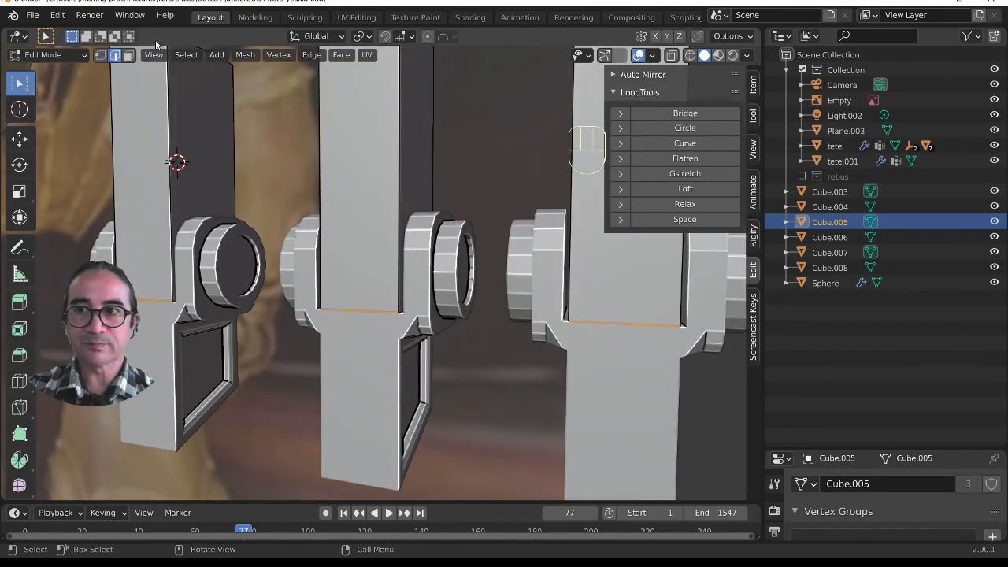
middle_drag(390, 412, 347, 318)
scroll(472, 395, down, 2)
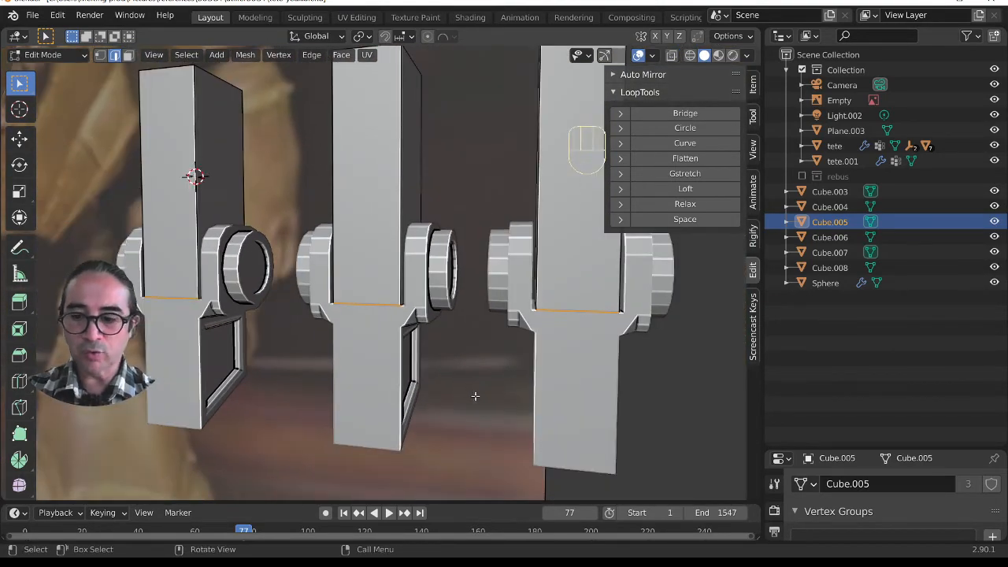
key(ctrl)
key(ctrl+b)
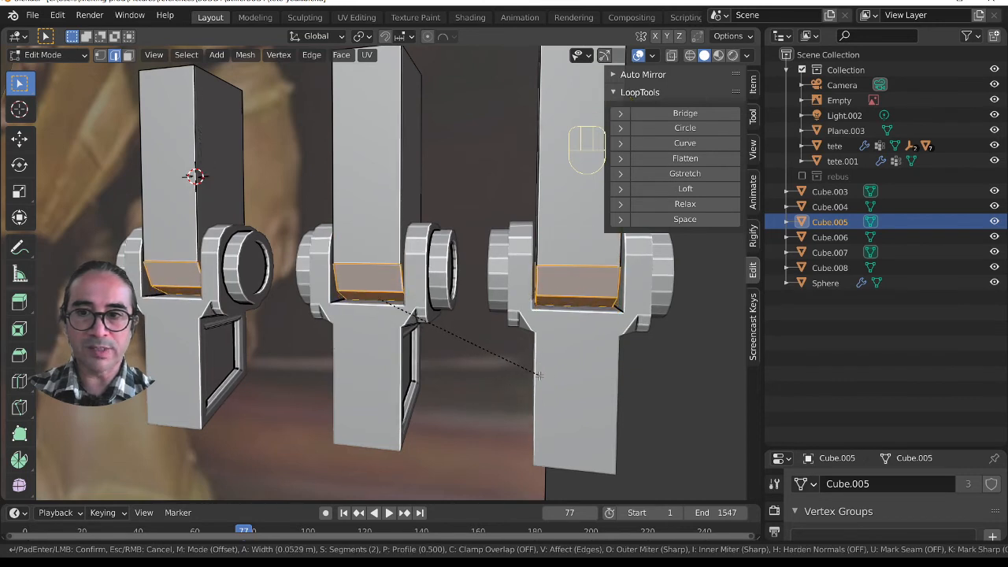
scroll(543, 376, up, 2)
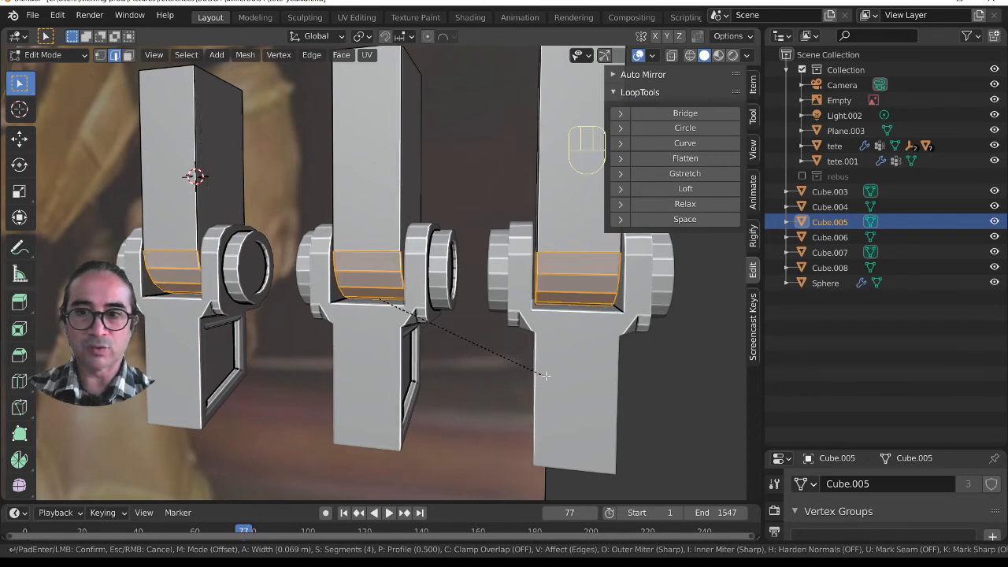
scroll(549, 377, up, 1)
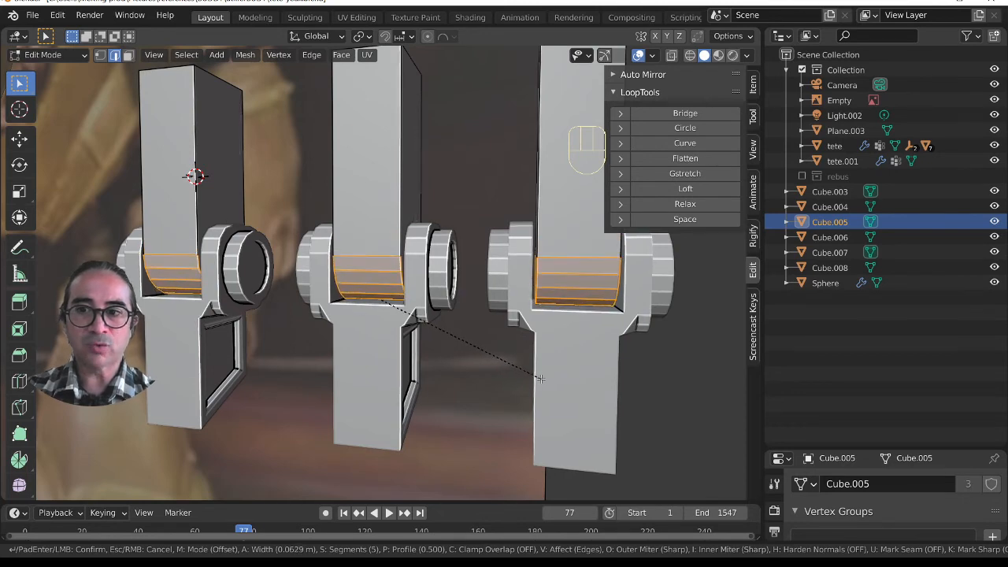
click(540, 378)
scroll(530, 378, down, 4)
key(Tab)
mouse_move(515, 322)
middle_down()
mouse_move(337, 341)
mouse_move(563, 351)
mouse_move(575, 347)
mouse_move(581, 321)
mouse_move(458, 330)
mouse_move(517, 348)
mouse_move(517, 339)
middle_up()
key(shift)
middle_drag(412, 333, 457, 327)
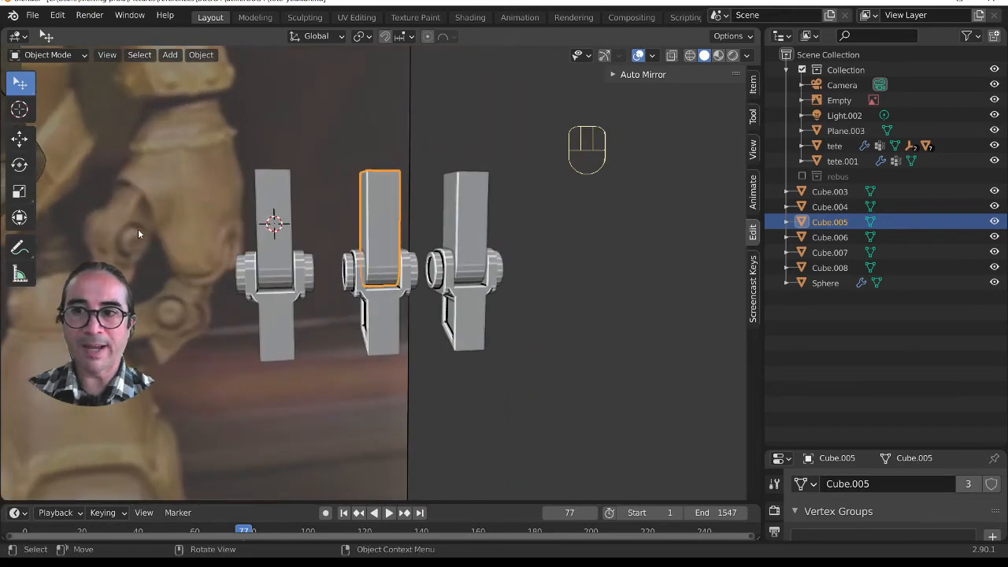
- Inset one large side face of the upper finger segment by about 0.019 m in face select mode
middle_drag(138, 233, 404, 170)
key(Tab)
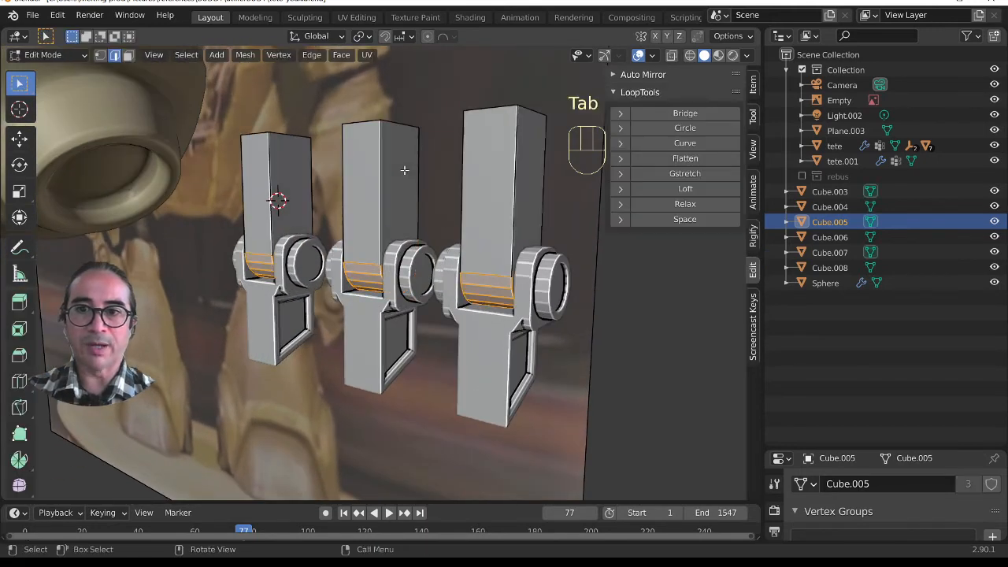
click(401, 181)
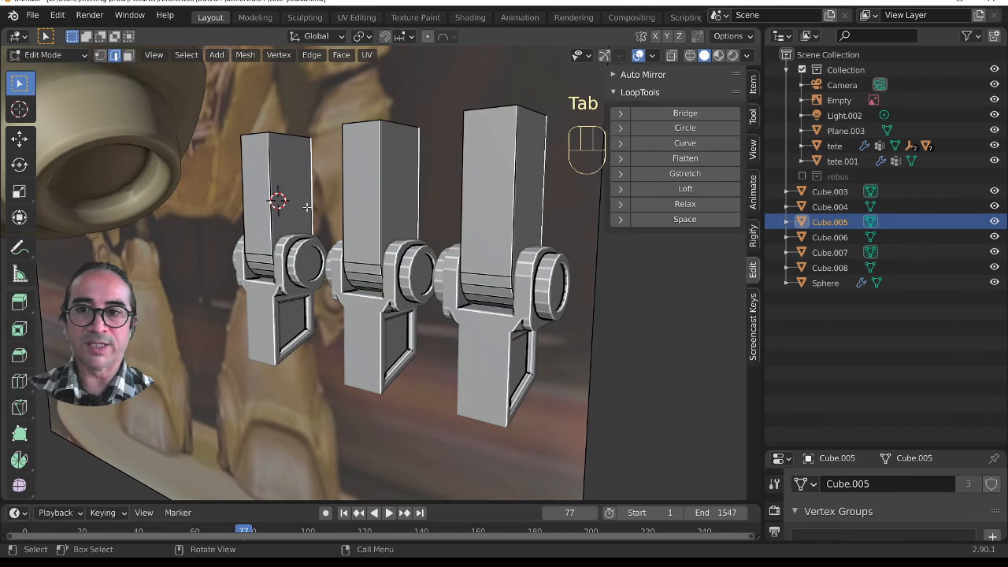
click(129, 55)
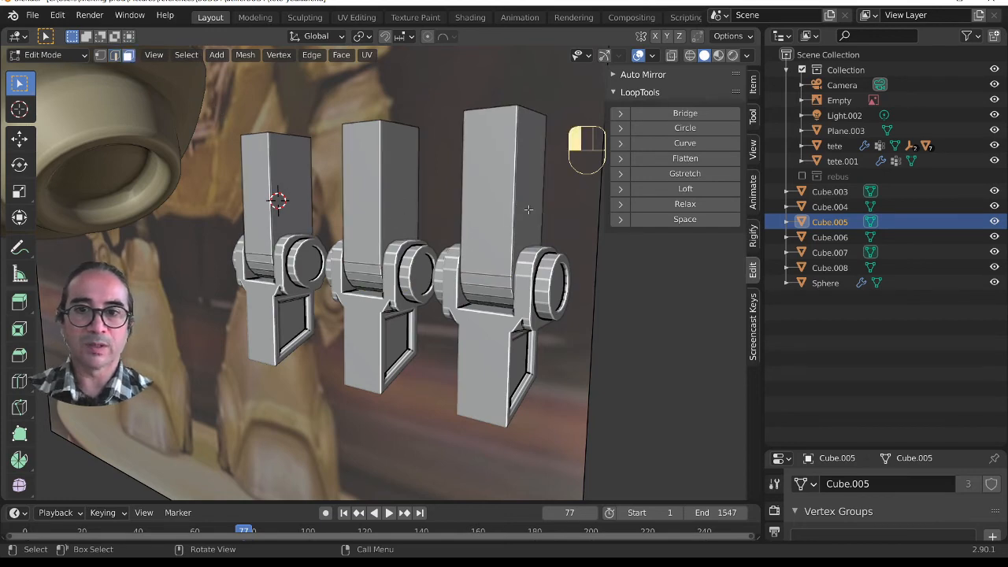
click(398, 196)
middle_drag(520, 288, 434, 277)
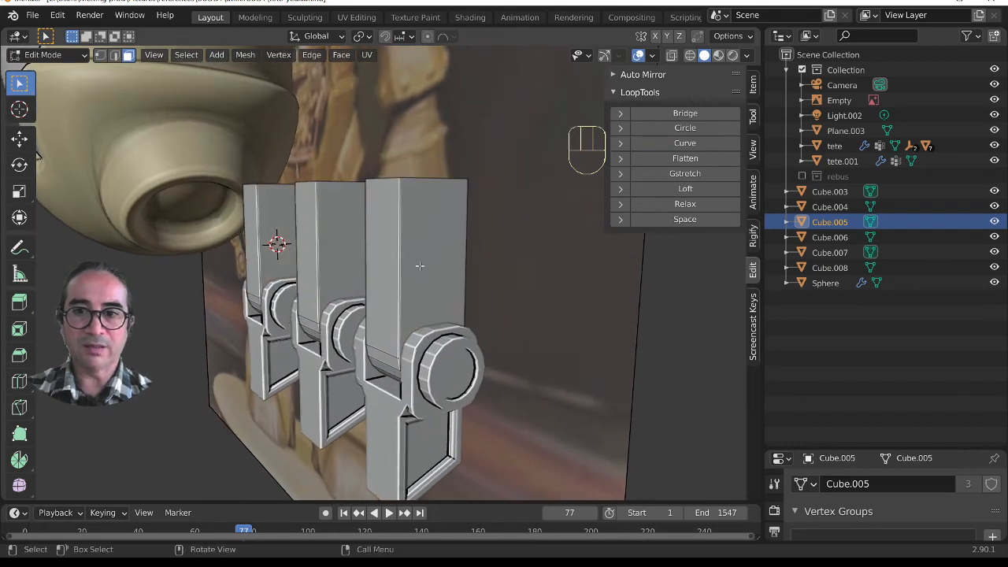
middle_drag(335, 257, 401, 321)
key(Tab)
key(Tab)
key(Tab)
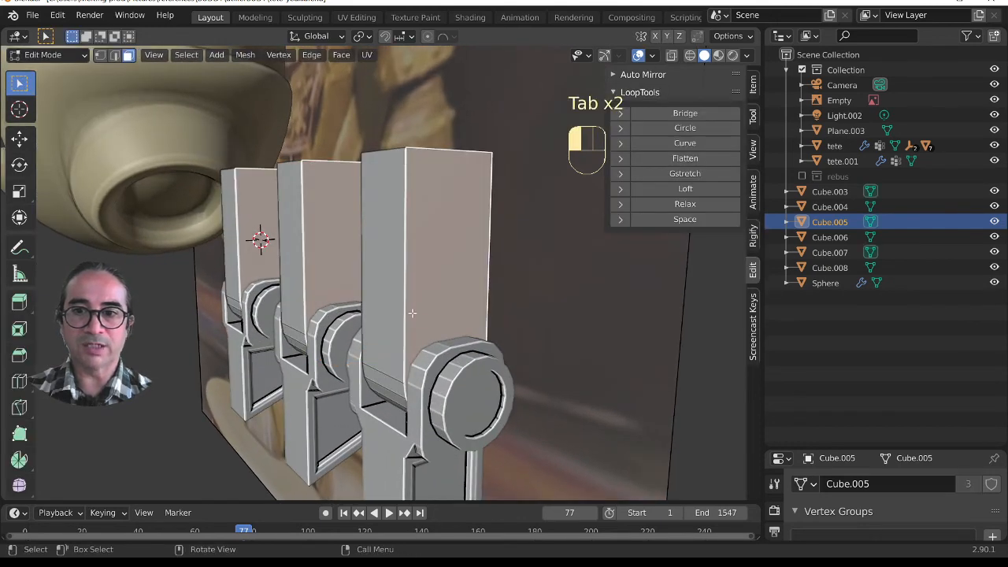
click(409, 273)
key(Tab)
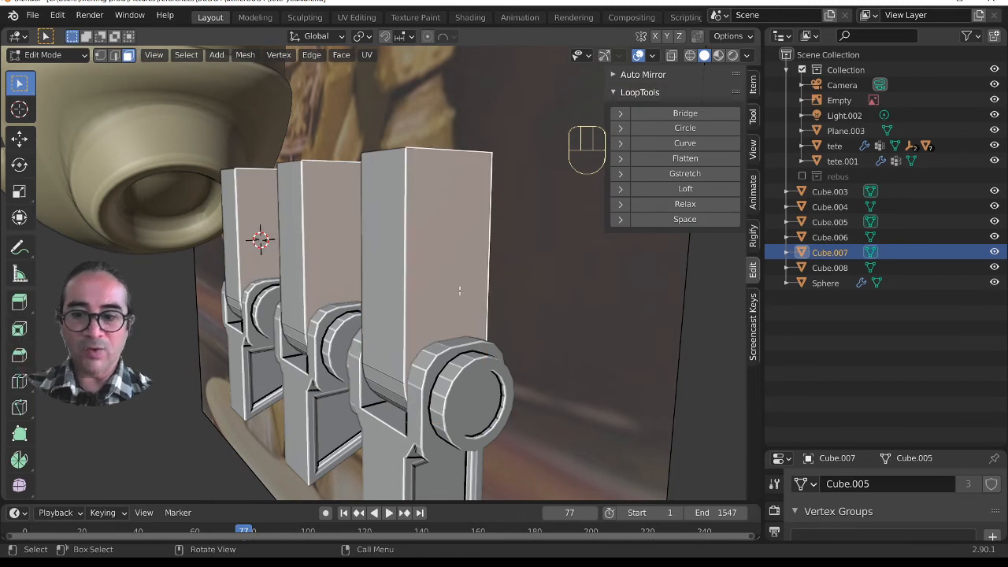
key(i)
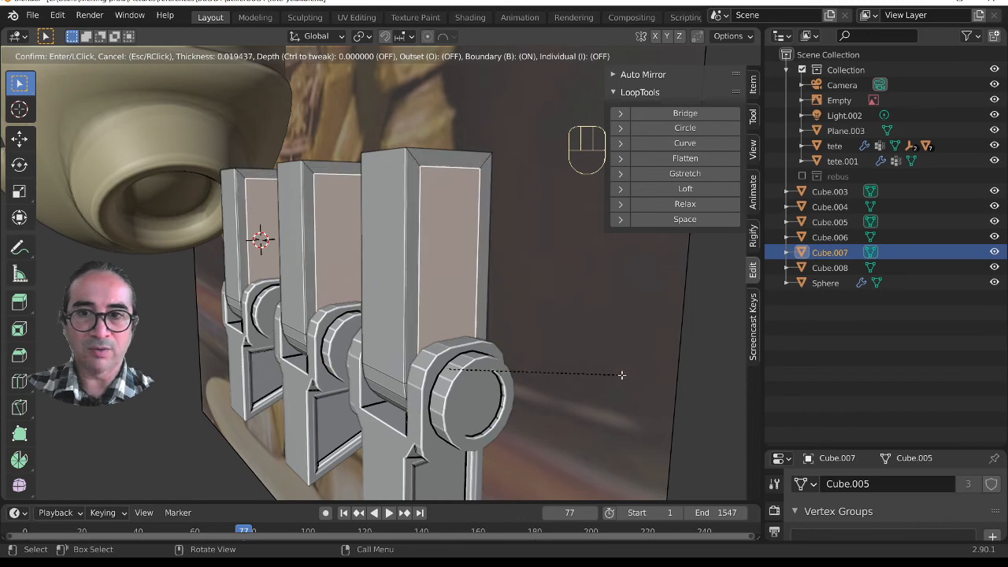
click(620, 373)
- Extrude the inset side face inward to form a recessed panel on the upper finger segment
middle_drag(529, 392, 556, 370)
key(e)
click(550, 389)
key(Tab)
- Inset the opposite side face of the upper finger segment by about 0.024 m and extrude it inward as a matching recess
key(Tab)
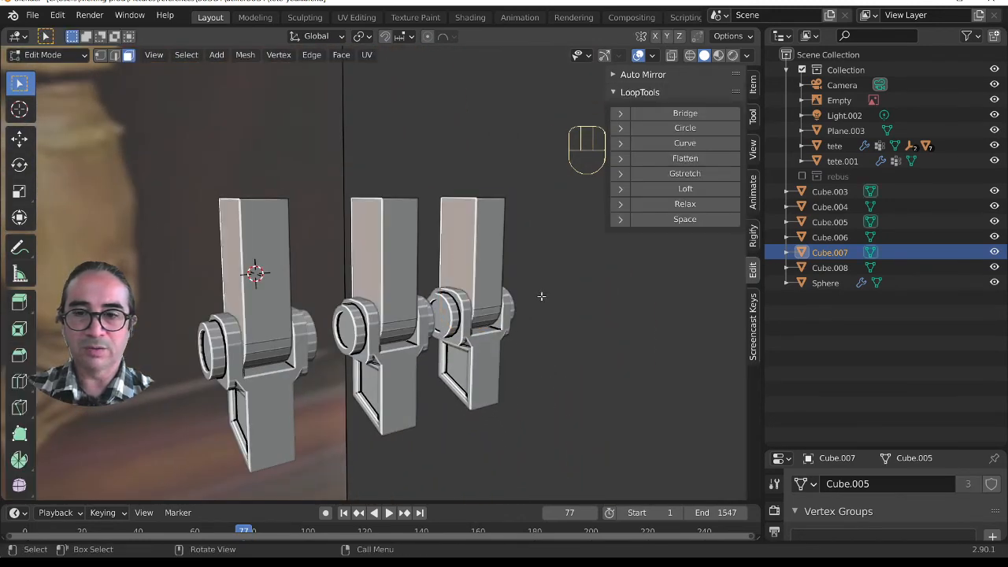
key(i)
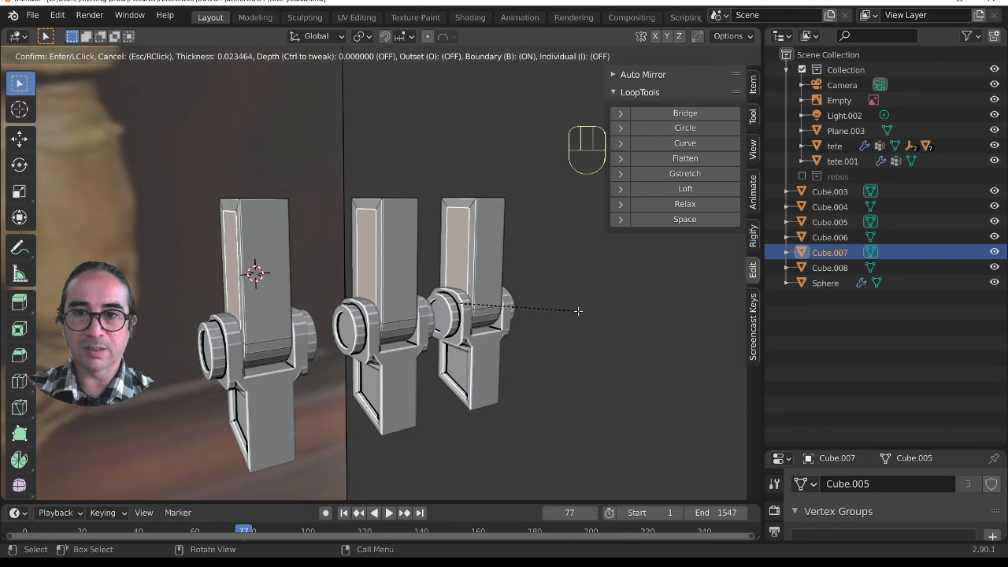
key(shift)
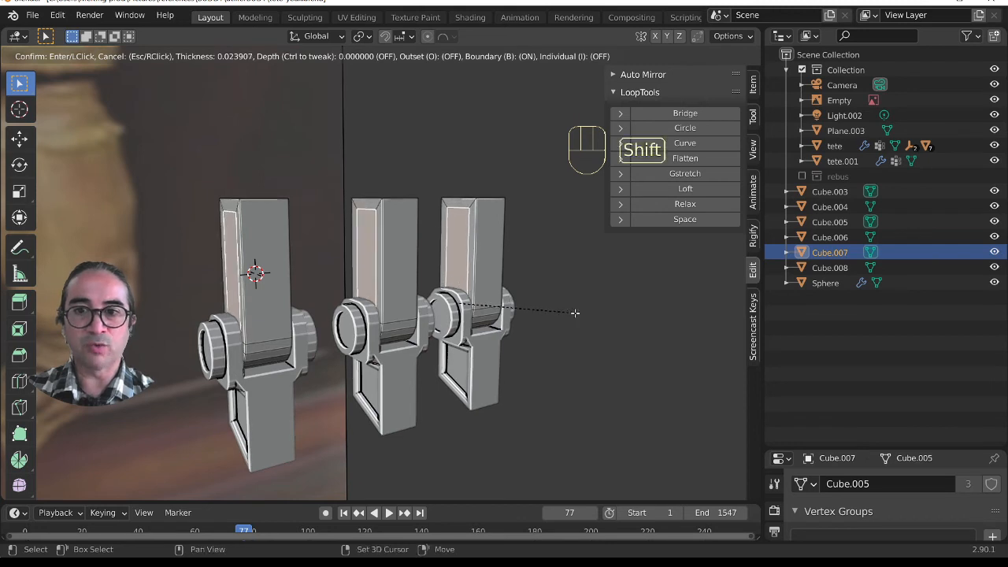
click(589, 314)
key(e)
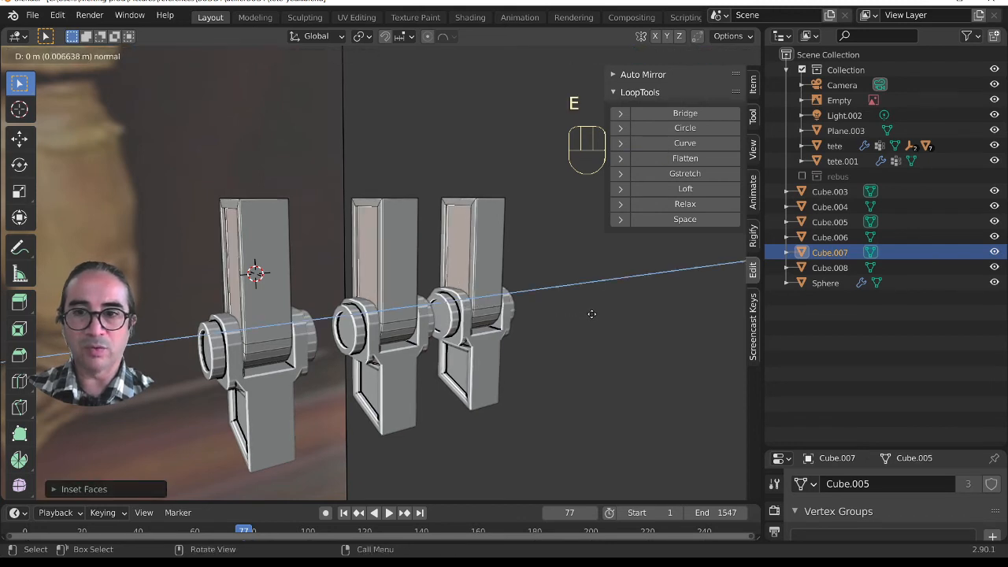
click(593, 313)
key(Tab)
scroll(582, 319, down, 3)
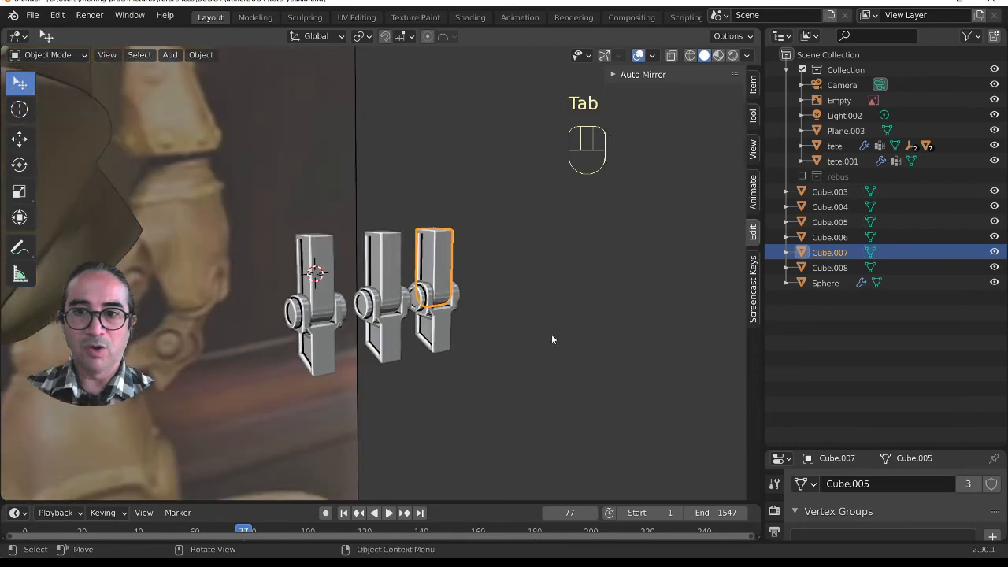
- Select both segments of the middle finger and examine the three fingers from the front and side against the reference image
middle_drag(551, 337, 486, 328)
click(386, 317)
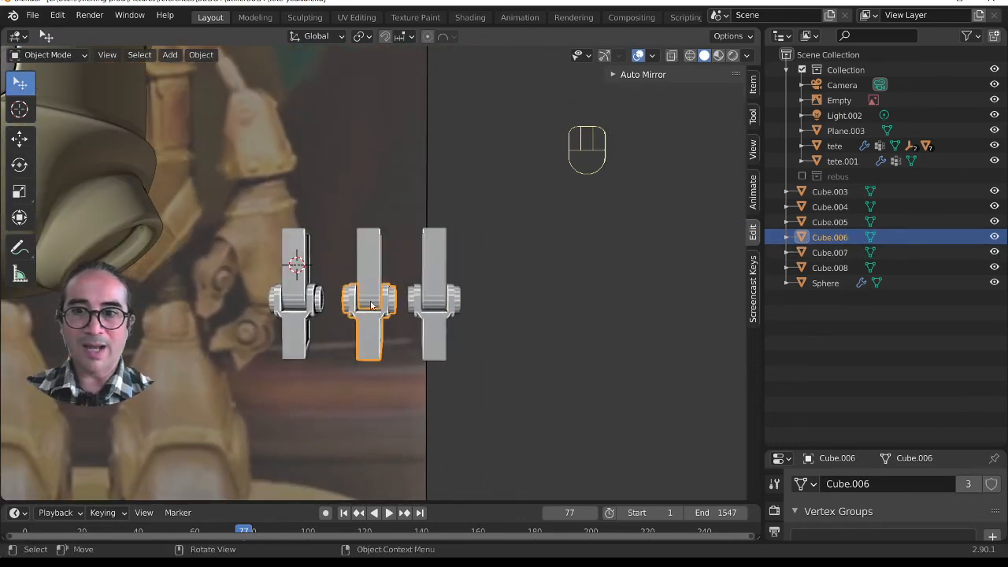
shift+click(368, 284)
mouse_move(449, 356)
alt+middle_down()
mouse_move(299, 341)
mouse_move(448, 361)
alt+middle_up()
scroll(499, 411, down, 5)
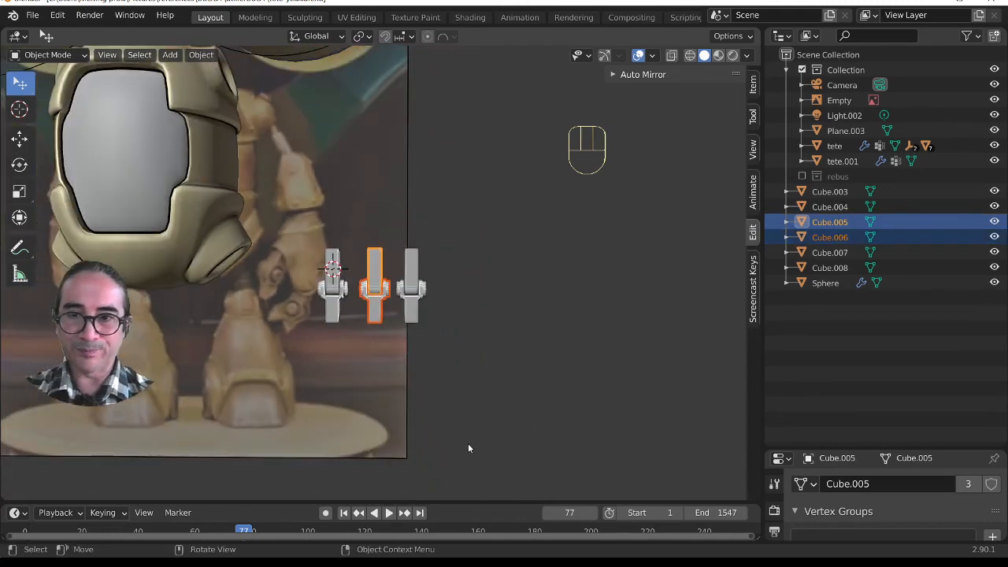
scroll(437, 376, up, 4)
scroll(437, 376, up, 4)
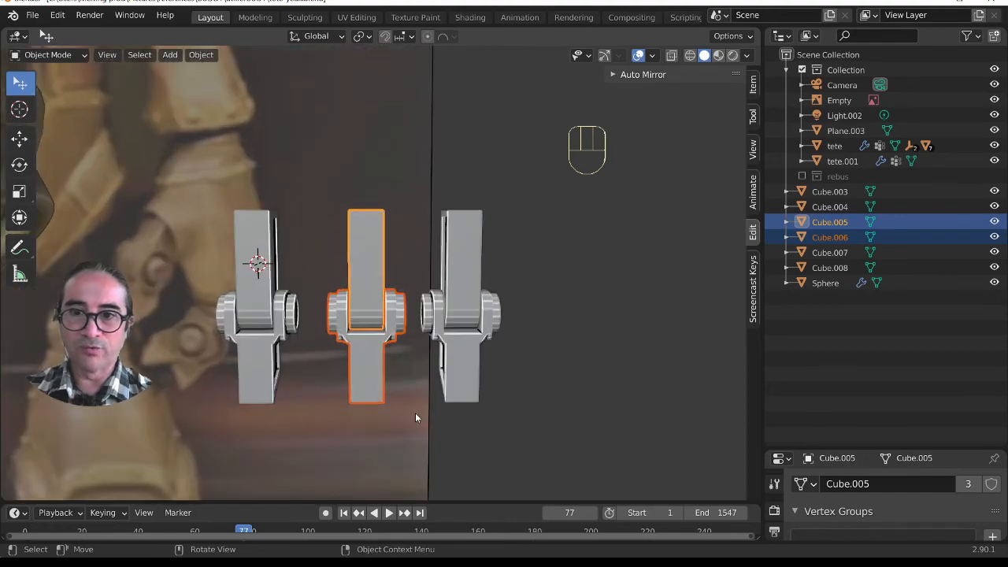
shift+middle_drag(415, 415, 425, 366)
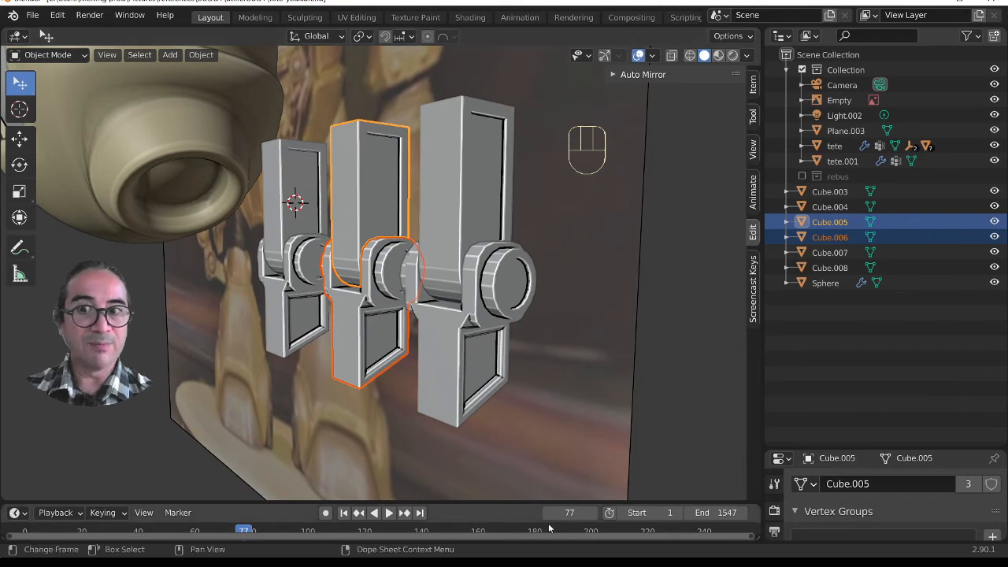
key(Tab)
key(Tab)
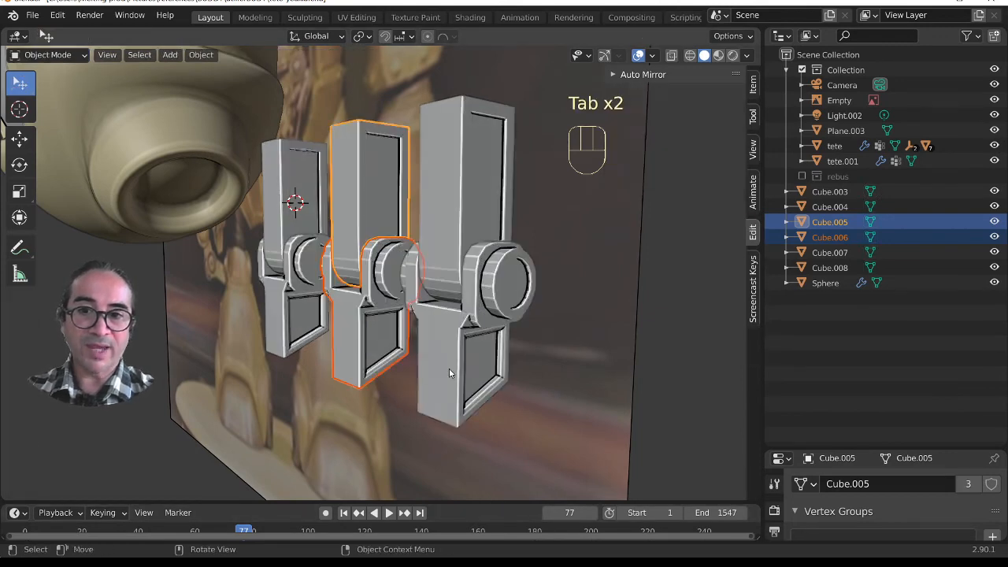
- Turn off the viewport overlays to inspect the three fingers without the reference image, and select the middle finger's upper segment
middle_drag(430, 392, 445, 331)
click(451, 319)
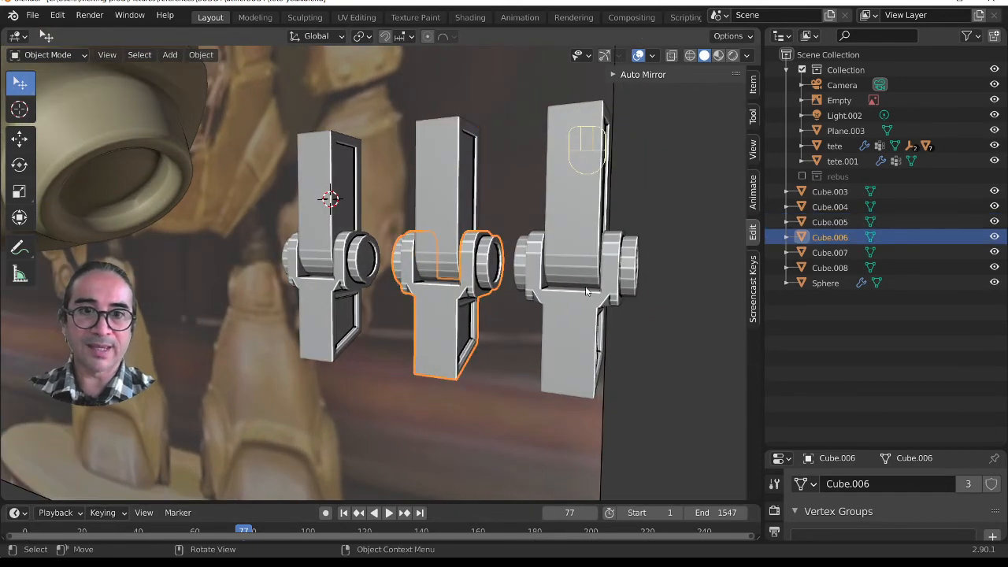
click(637, 55)
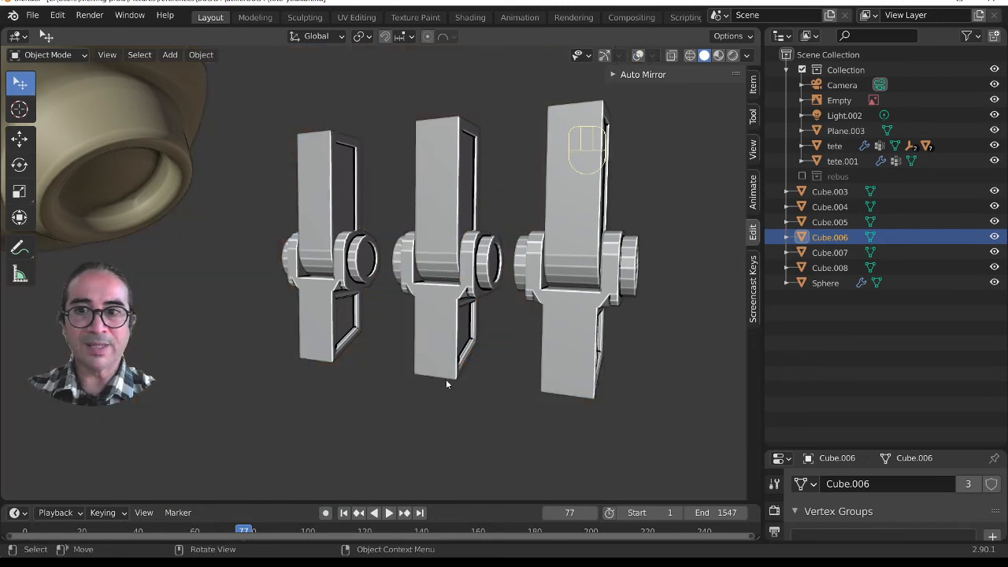
mouse_move(445, 378)
middle_down()
mouse_move(388, 376)
mouse_move(450, 396)
middle_up()
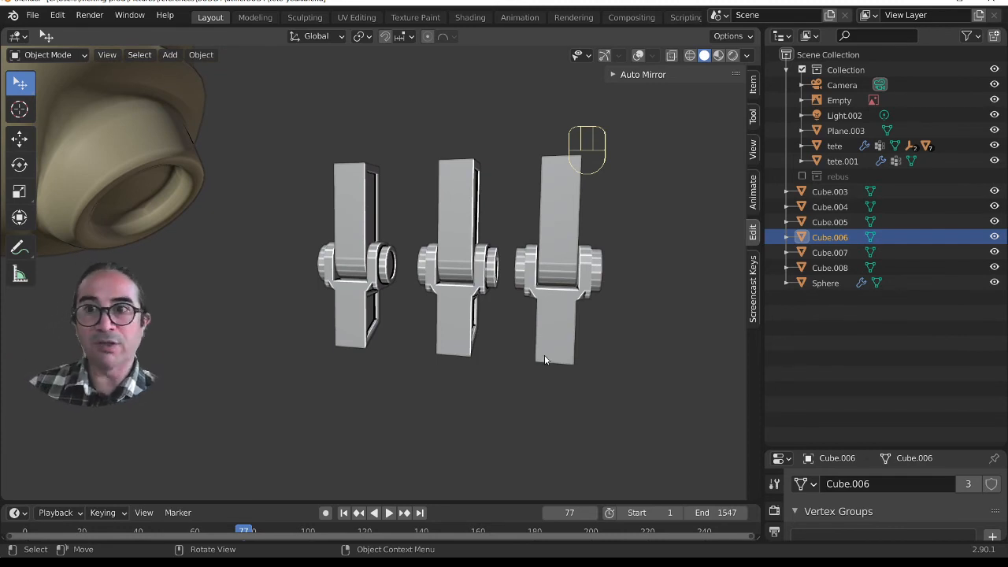
middle_drag(535, 352, 536, 342)
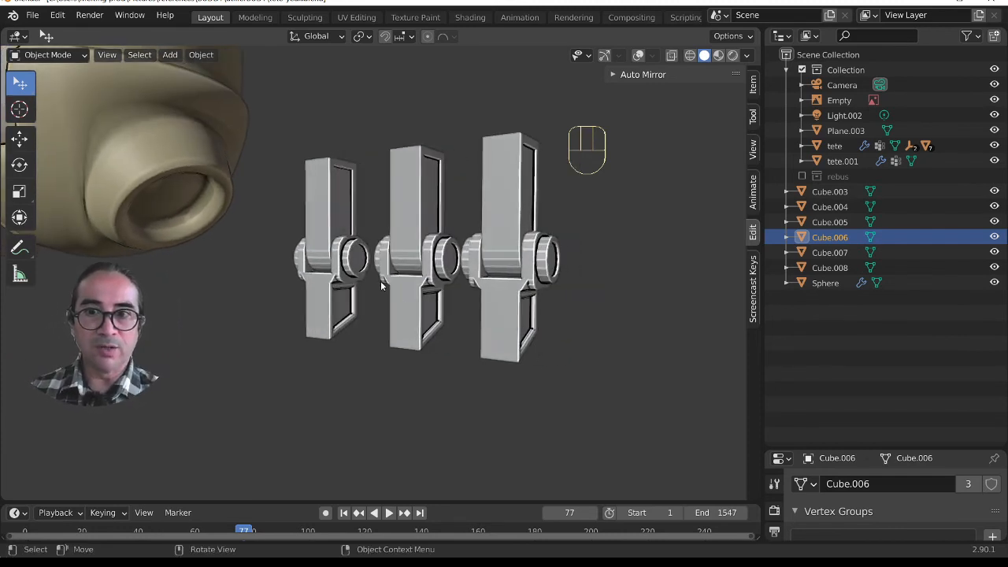
click(407, 277)
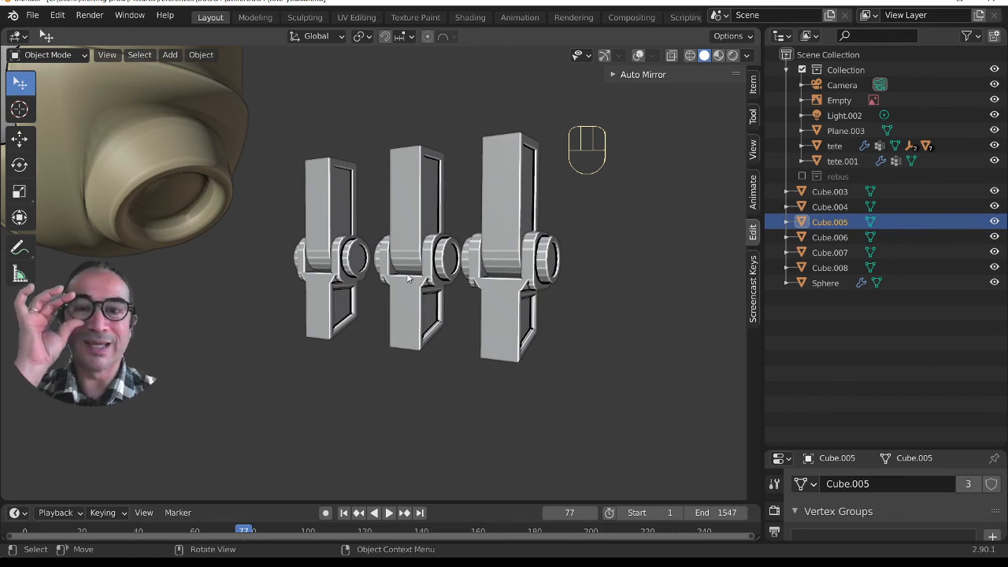